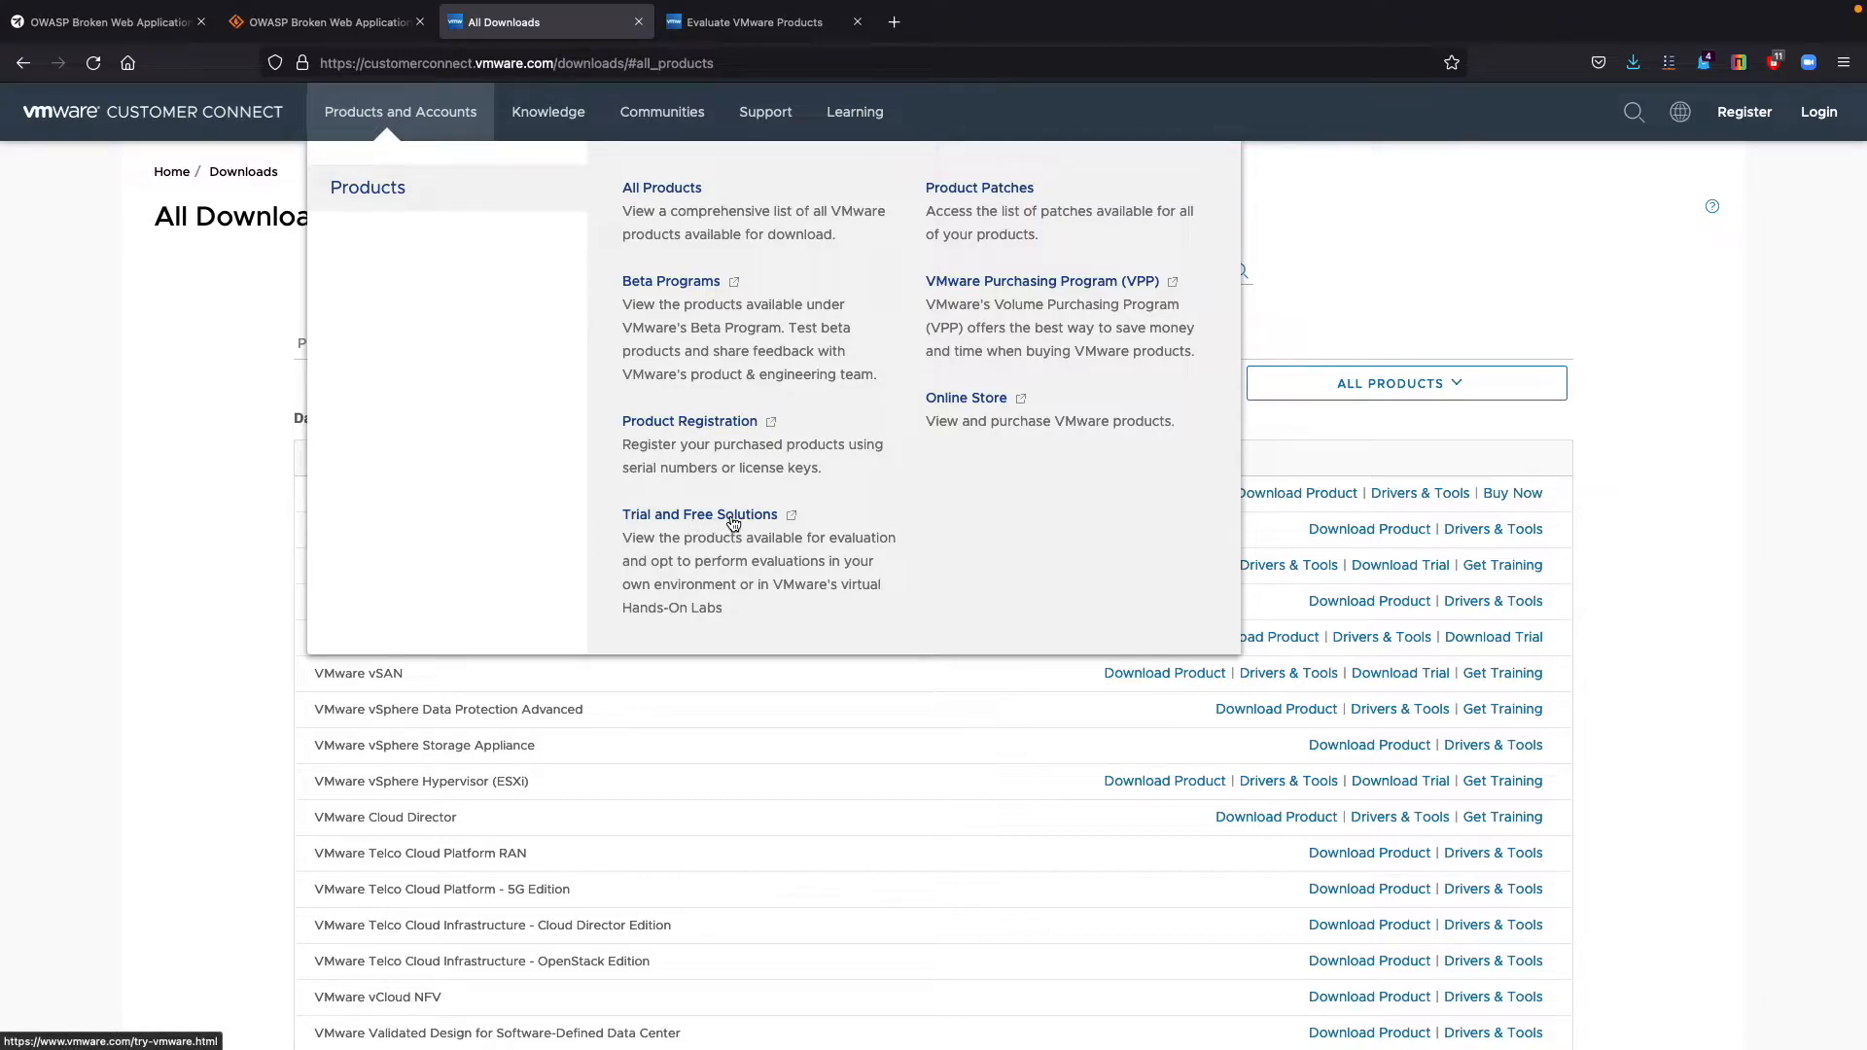
Open VMware's Trial and Free Solutions page and examine the product trials and the Download Free Products section.
click(733, 522)
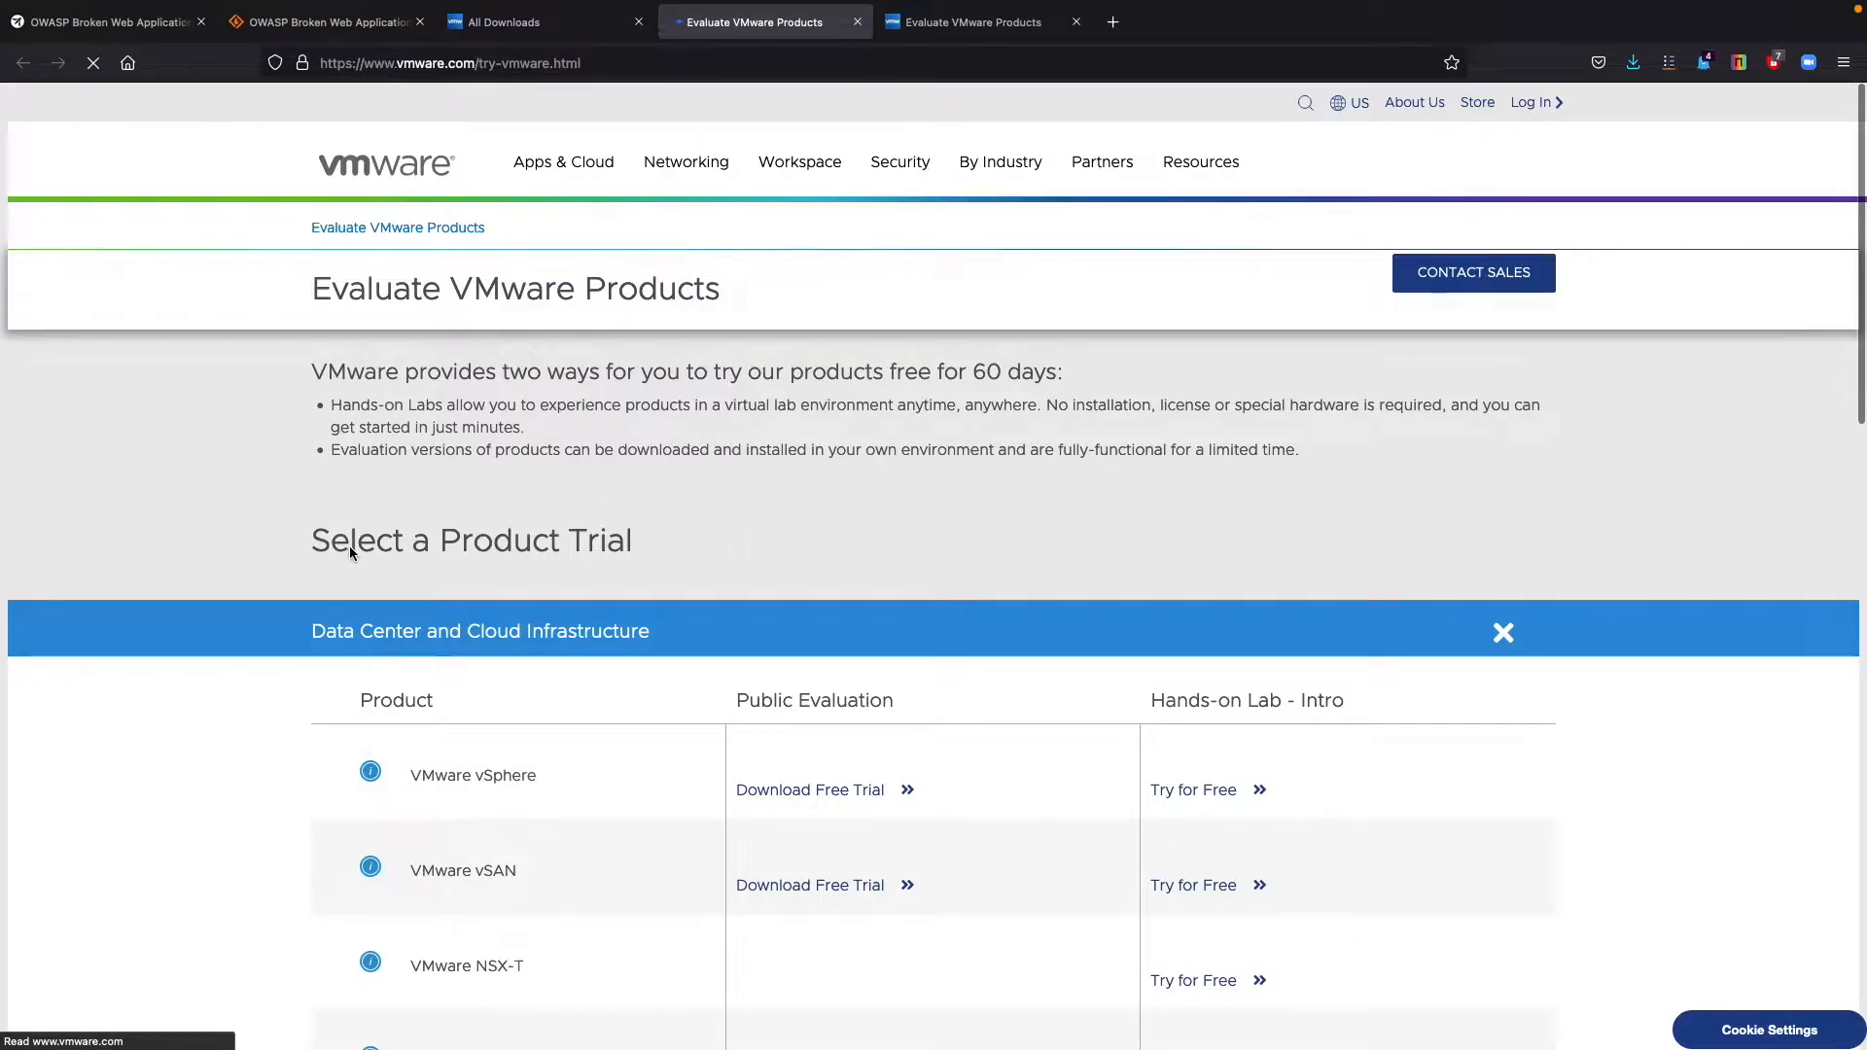
scroll(350, 550, down, 10)
scroll(350, 550, down, 6)
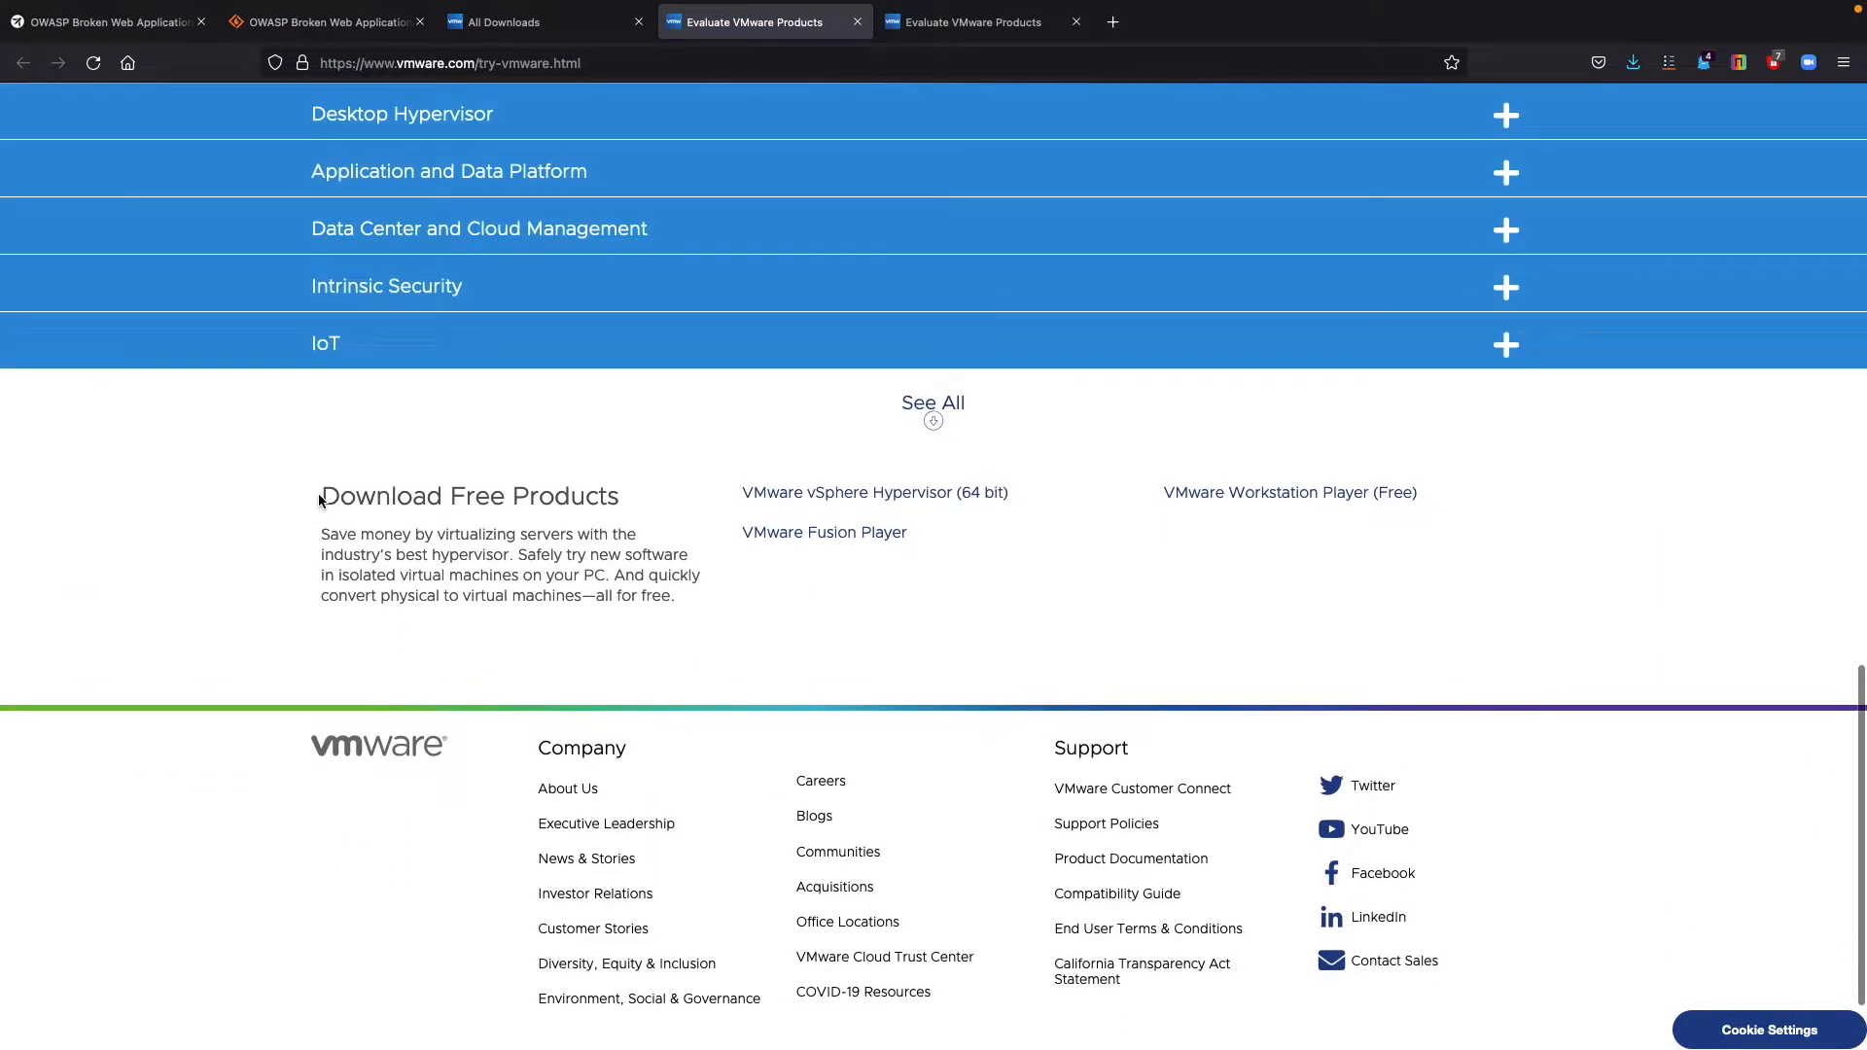
triple_click(320, 500)
triple_click(311, 496)
scroll(302, 496, up, 1)
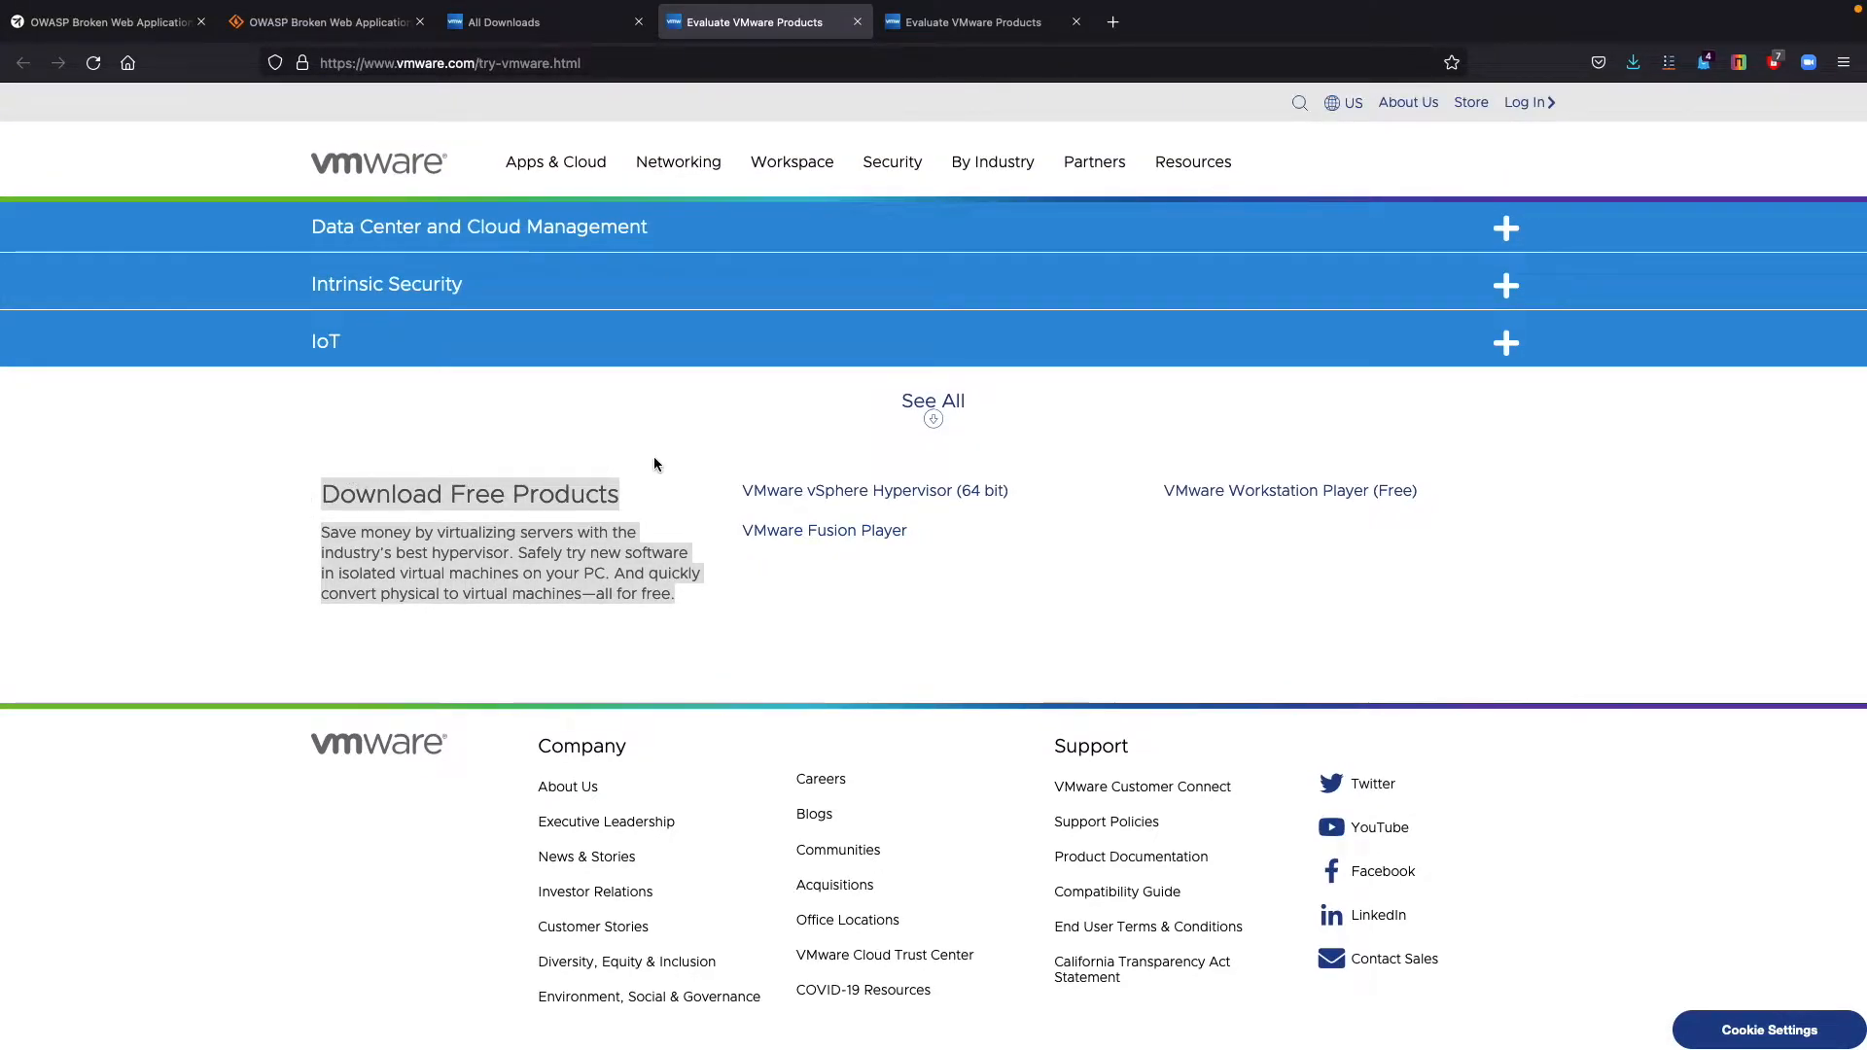
click(313, 459)
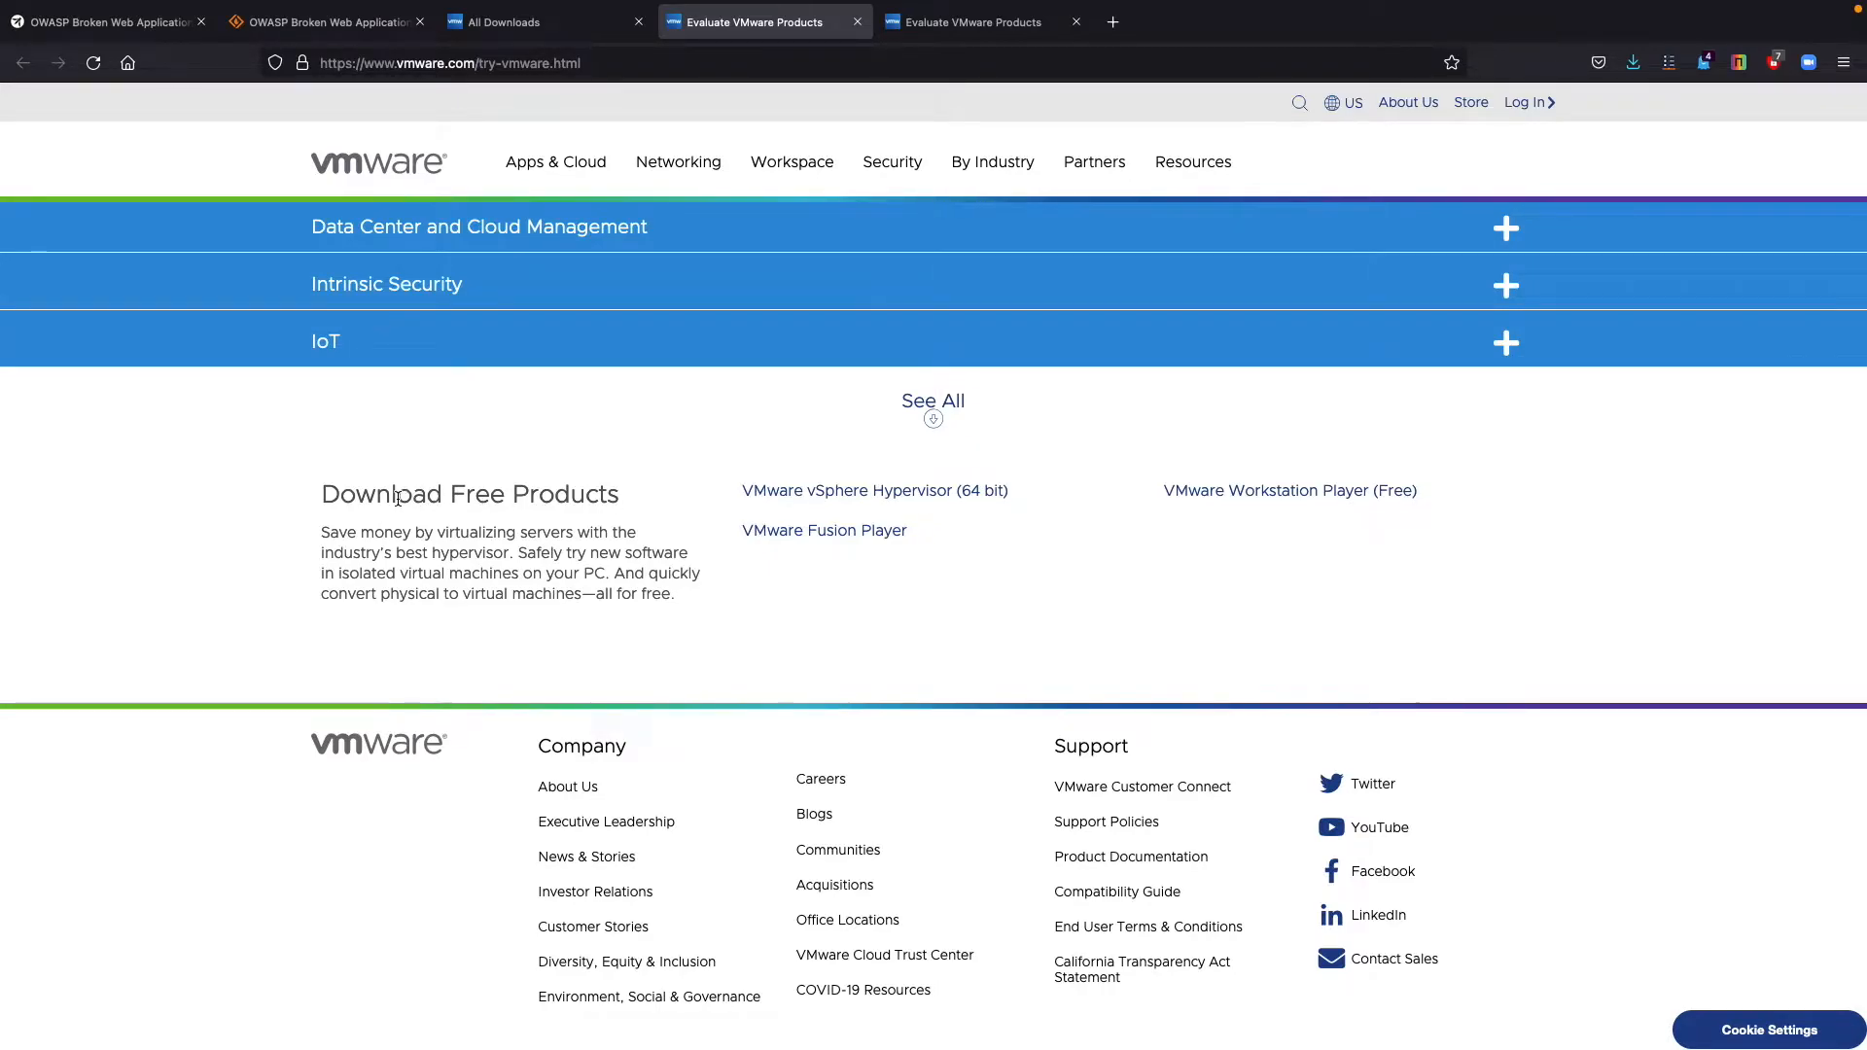
scroll(398, 504, up, 3)
scroll(399, 504, up, 6)
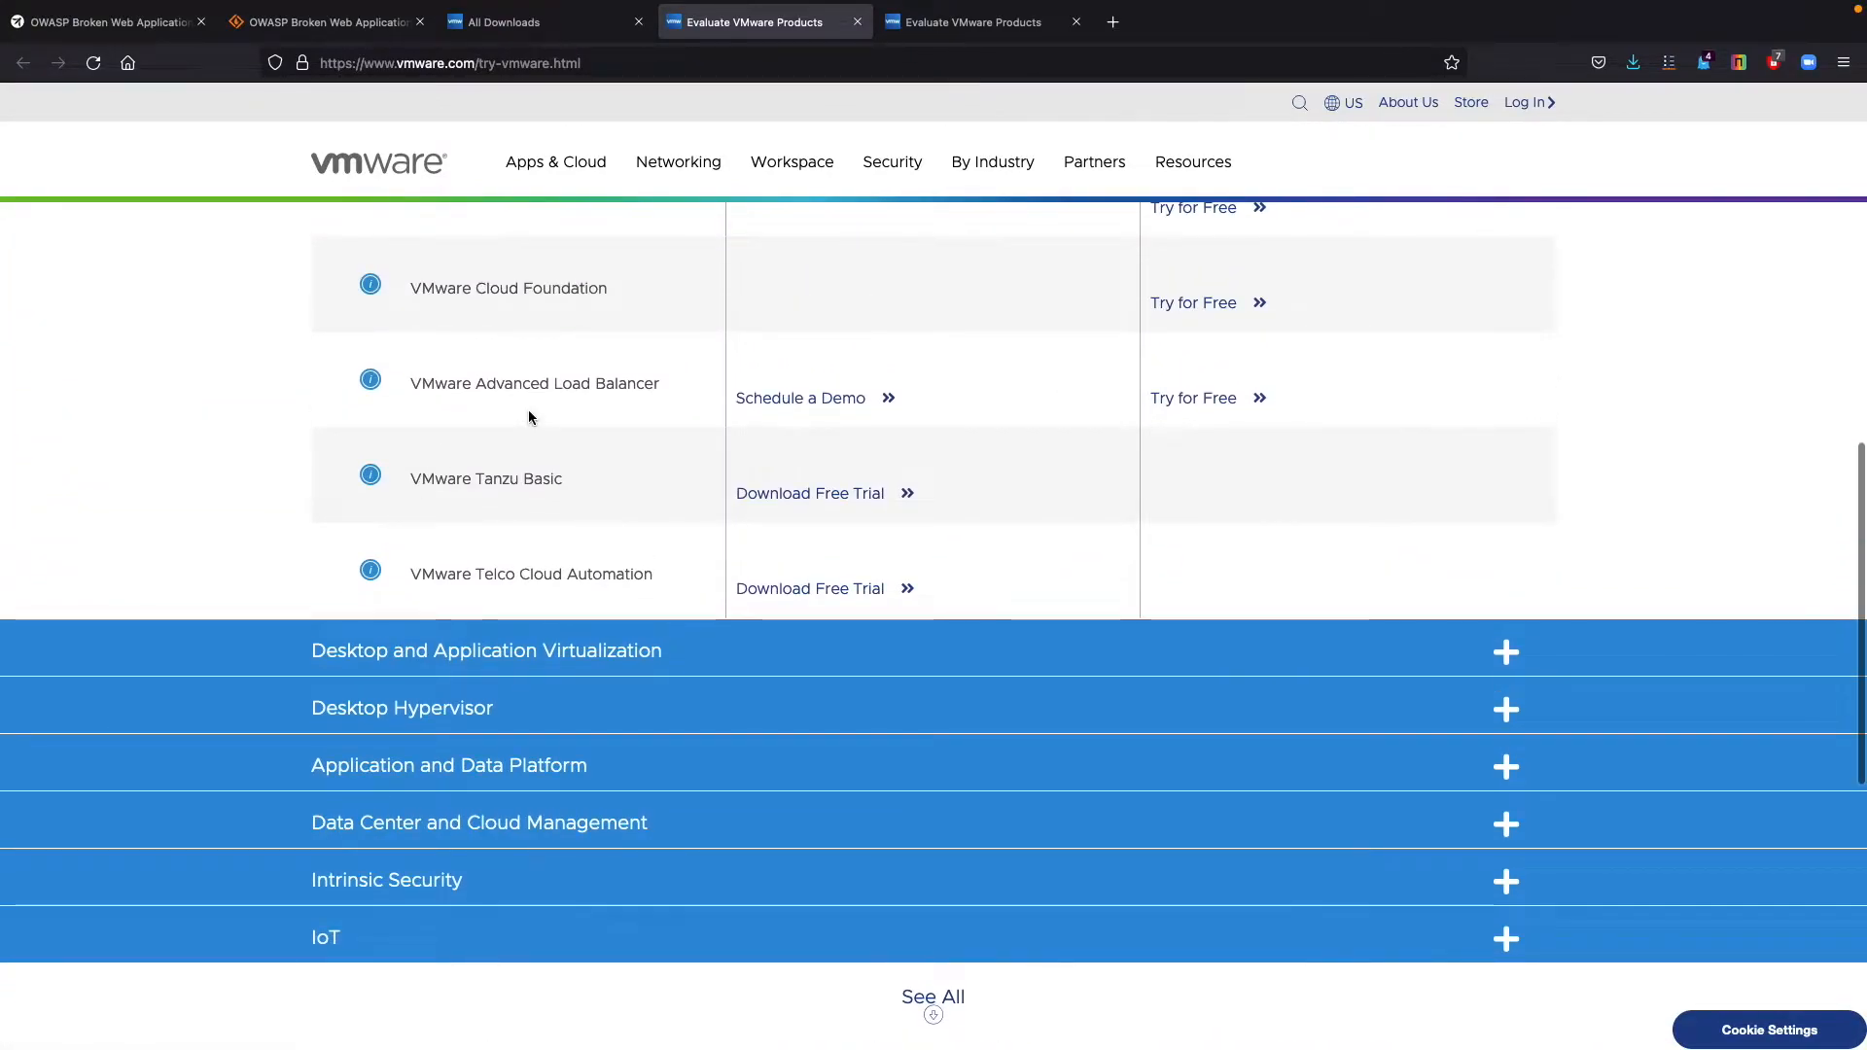
scroll(529, 418, down, 10)
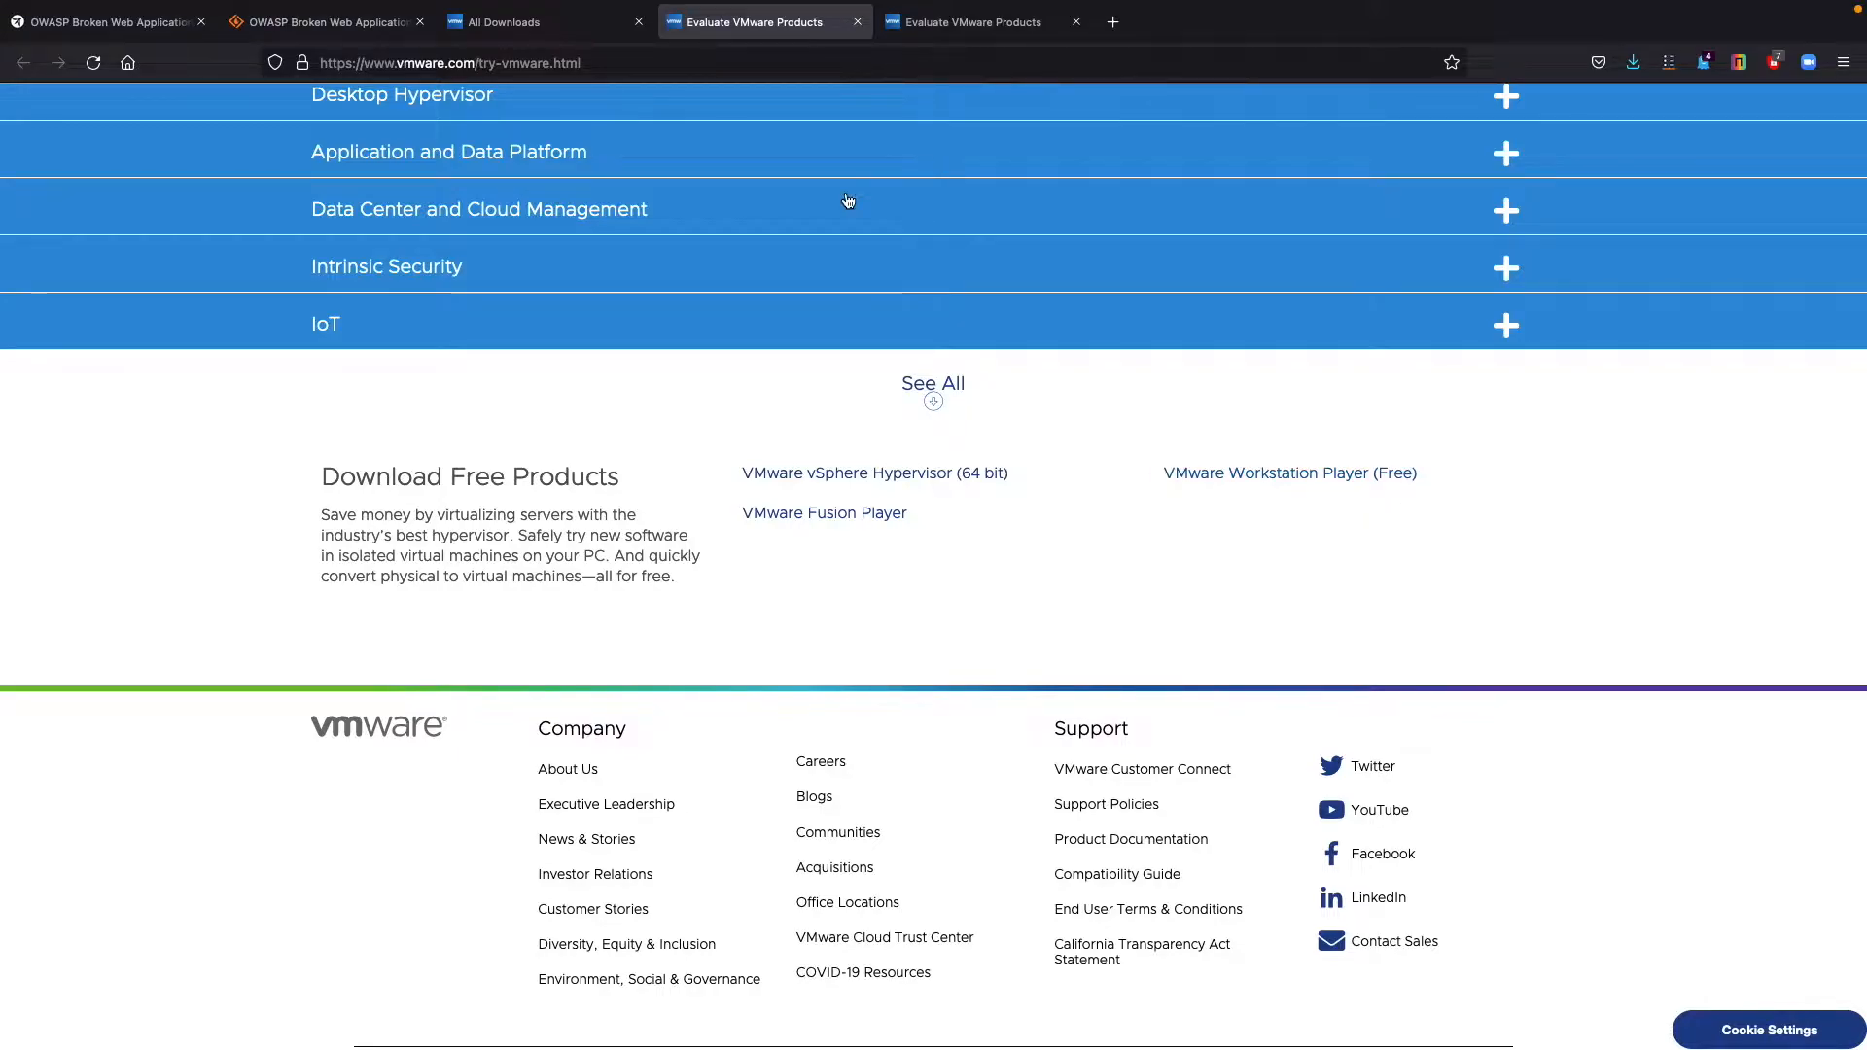
On the Kali Linux website, request the download of the 64-bit VMware virtual machine image.
mouse_move(1024, 8)
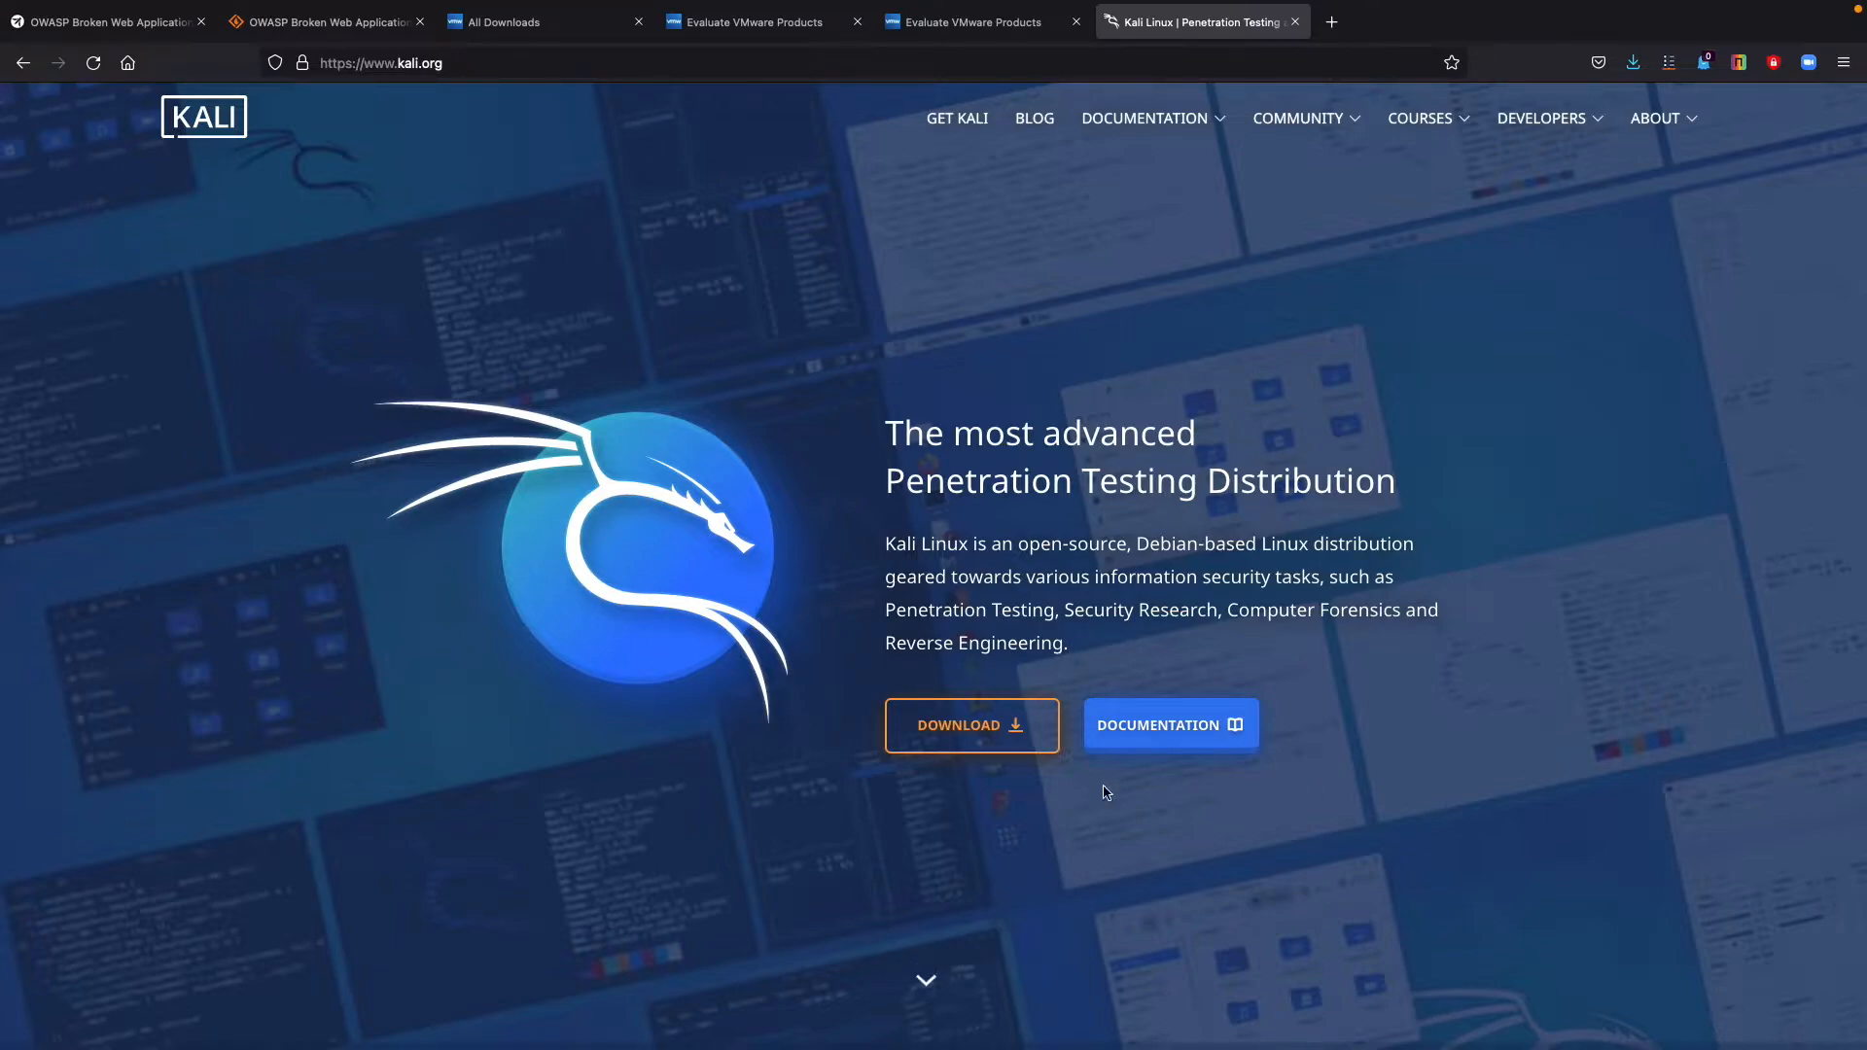
click(979, 736)
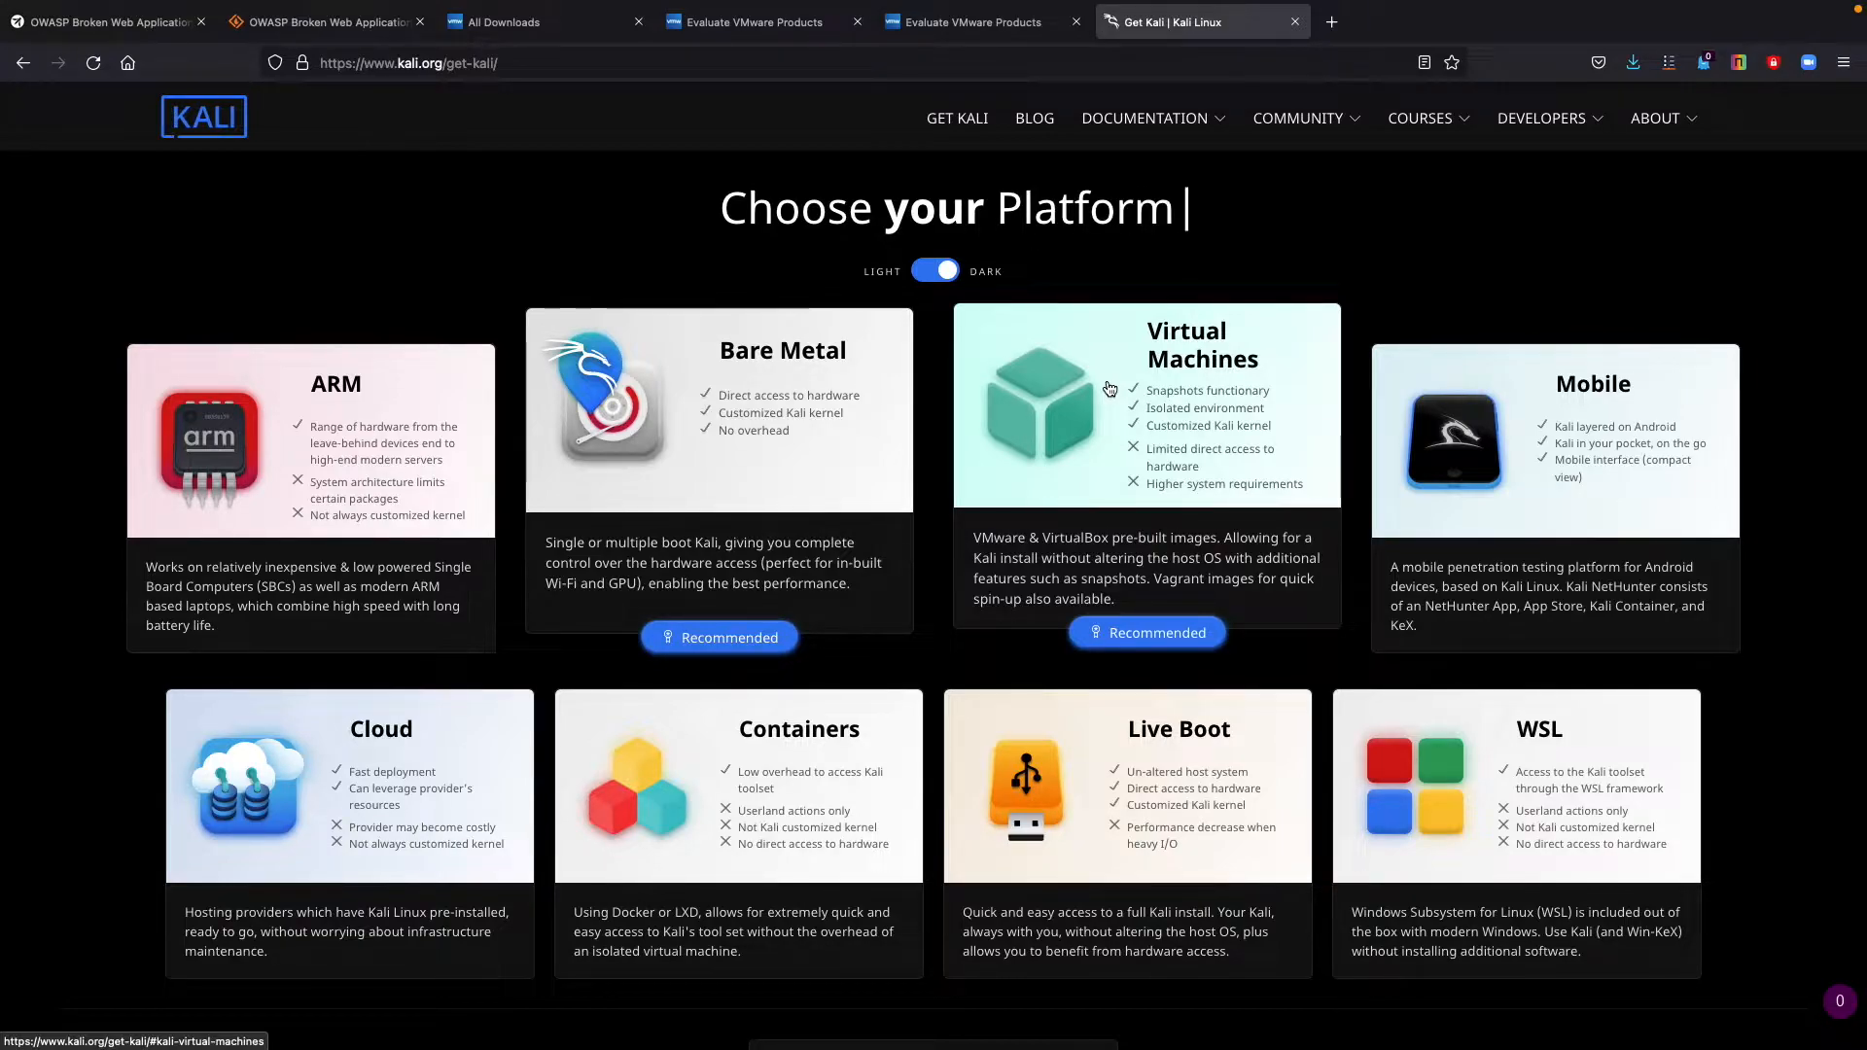
click(1058, 395)
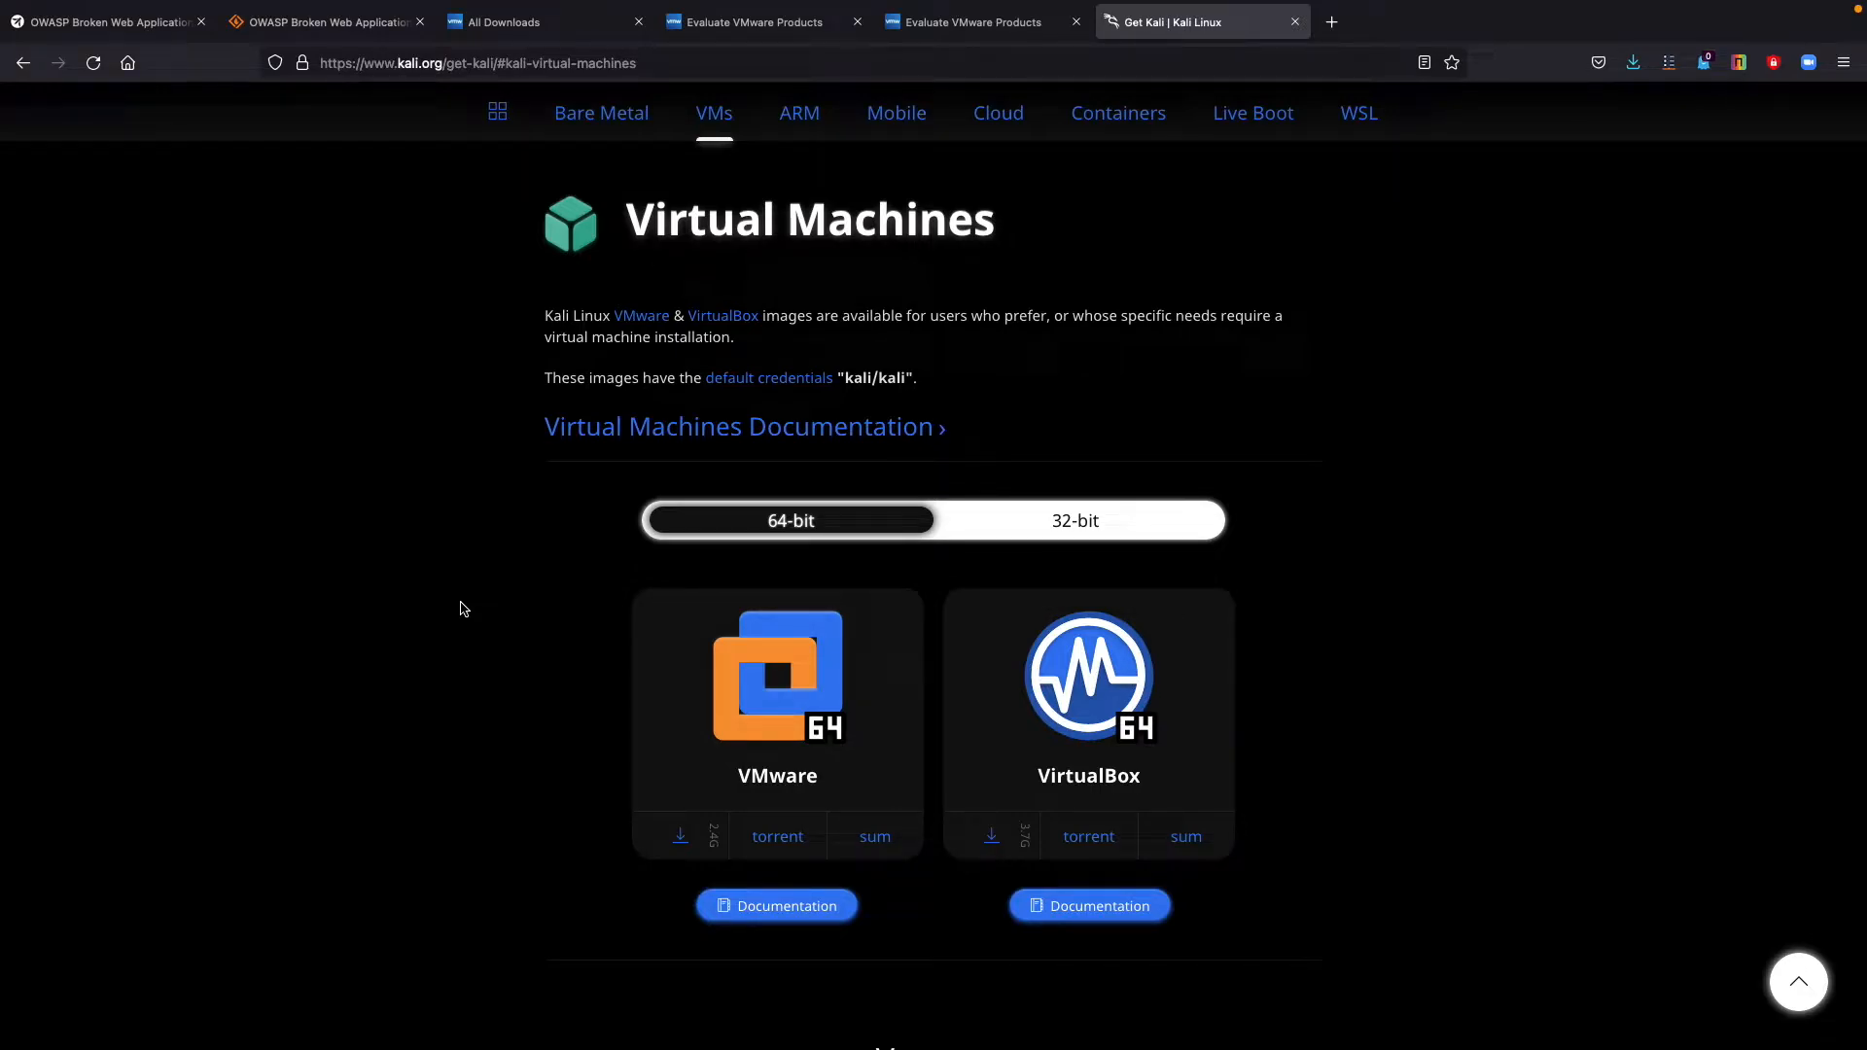
click(765, 671)
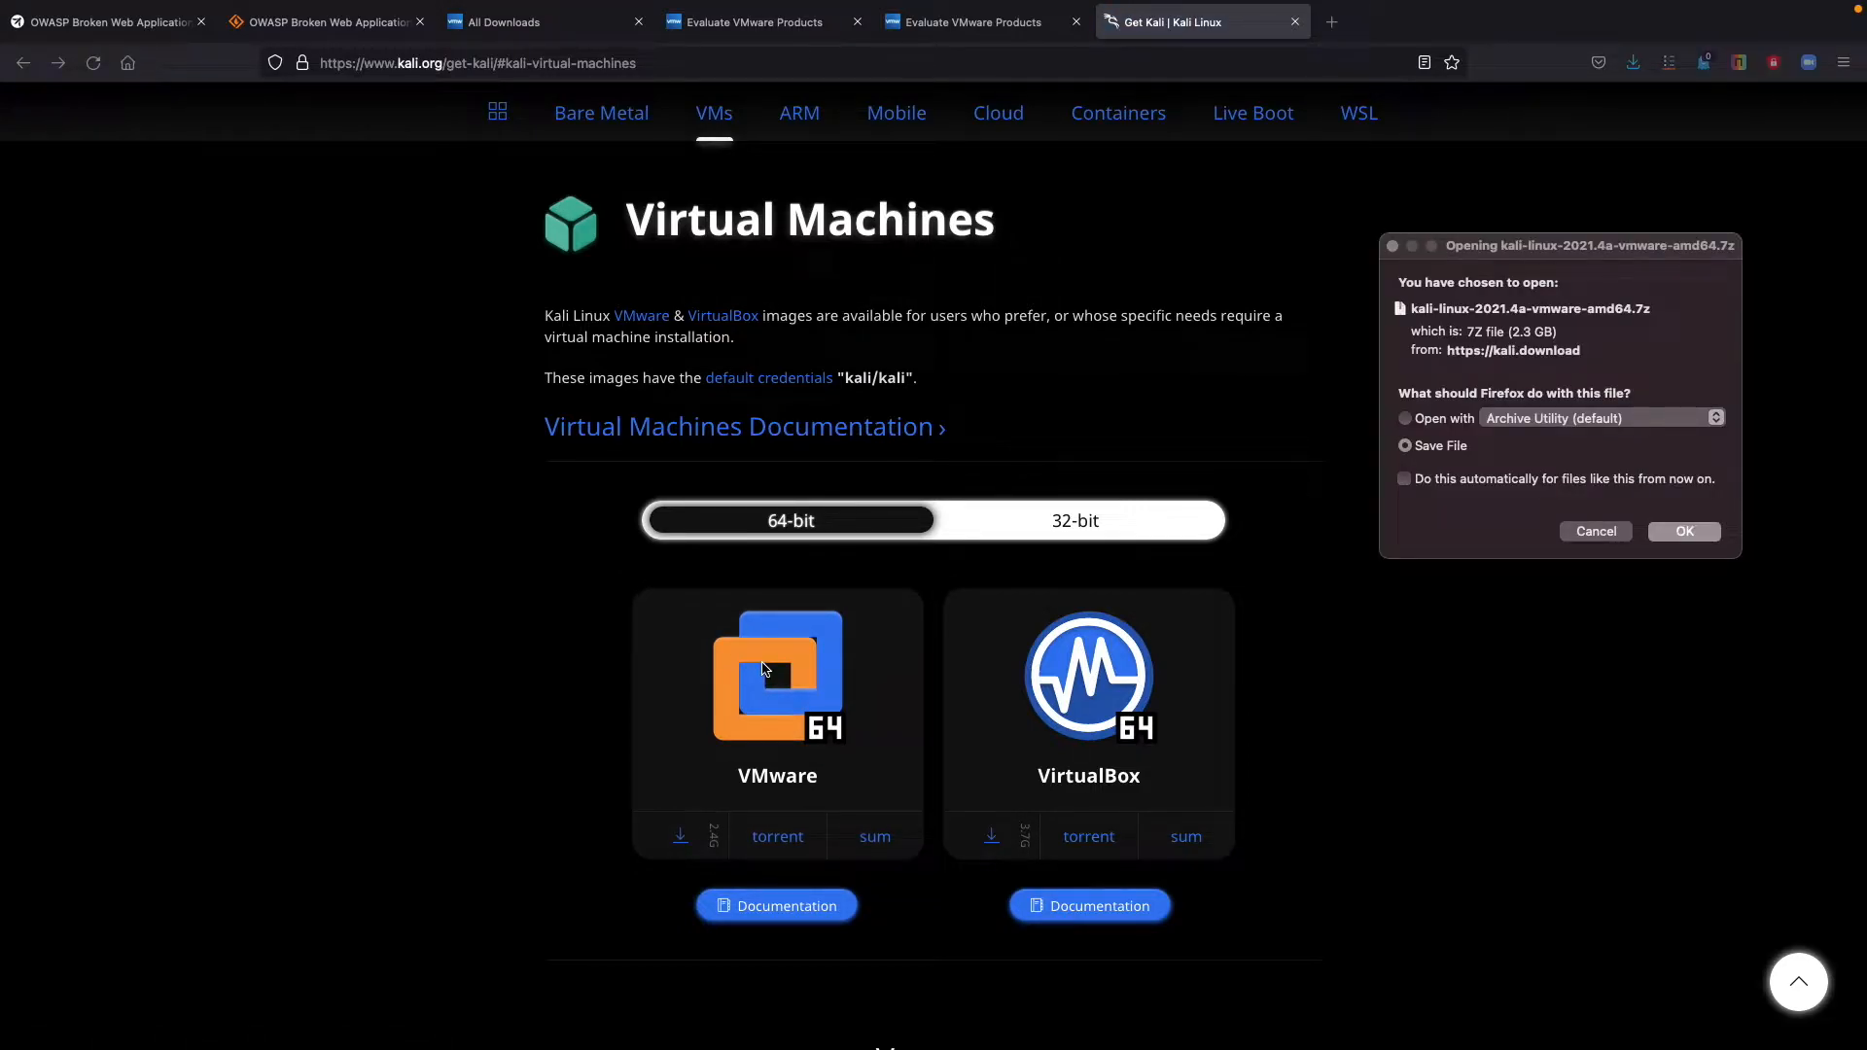
click(1455, 317)
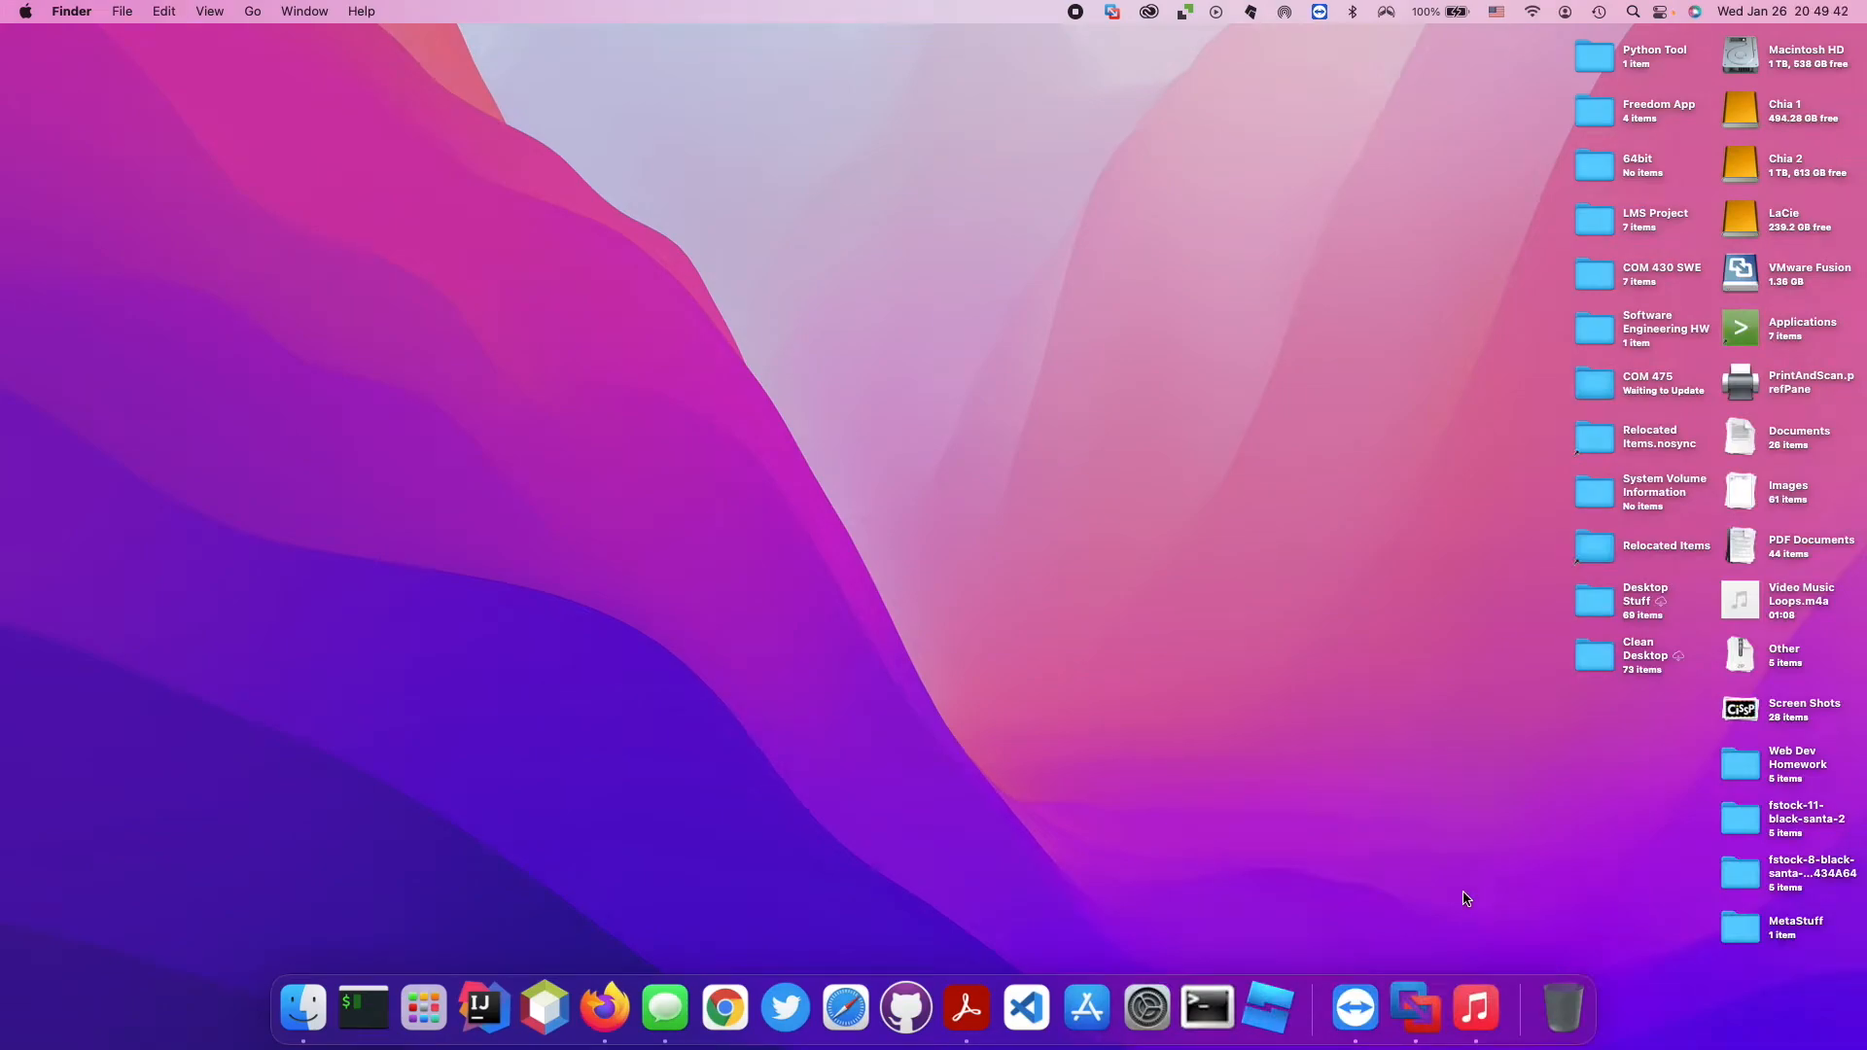
Switch to VMware Fusion and import the existing virtual machine kali-linux-2021.3-virtualbox-amd64.
click(1421, 1014)
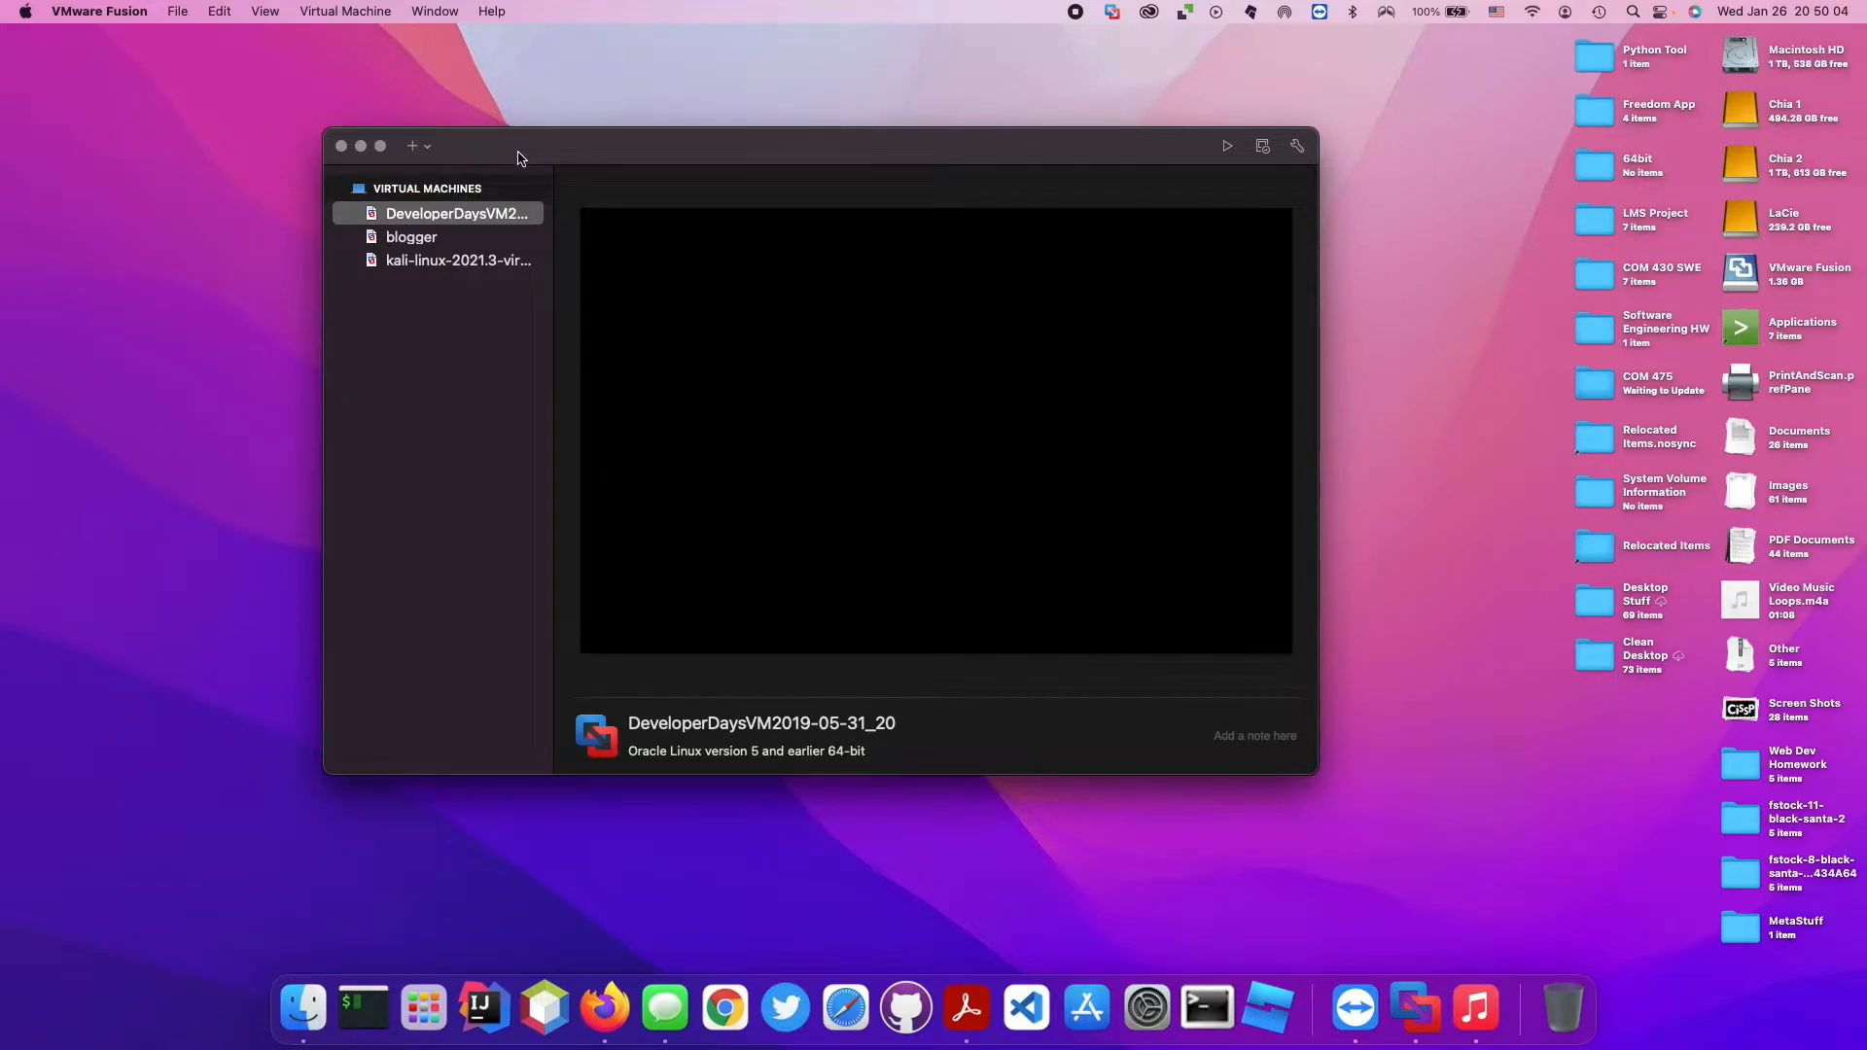
click(421, 148)
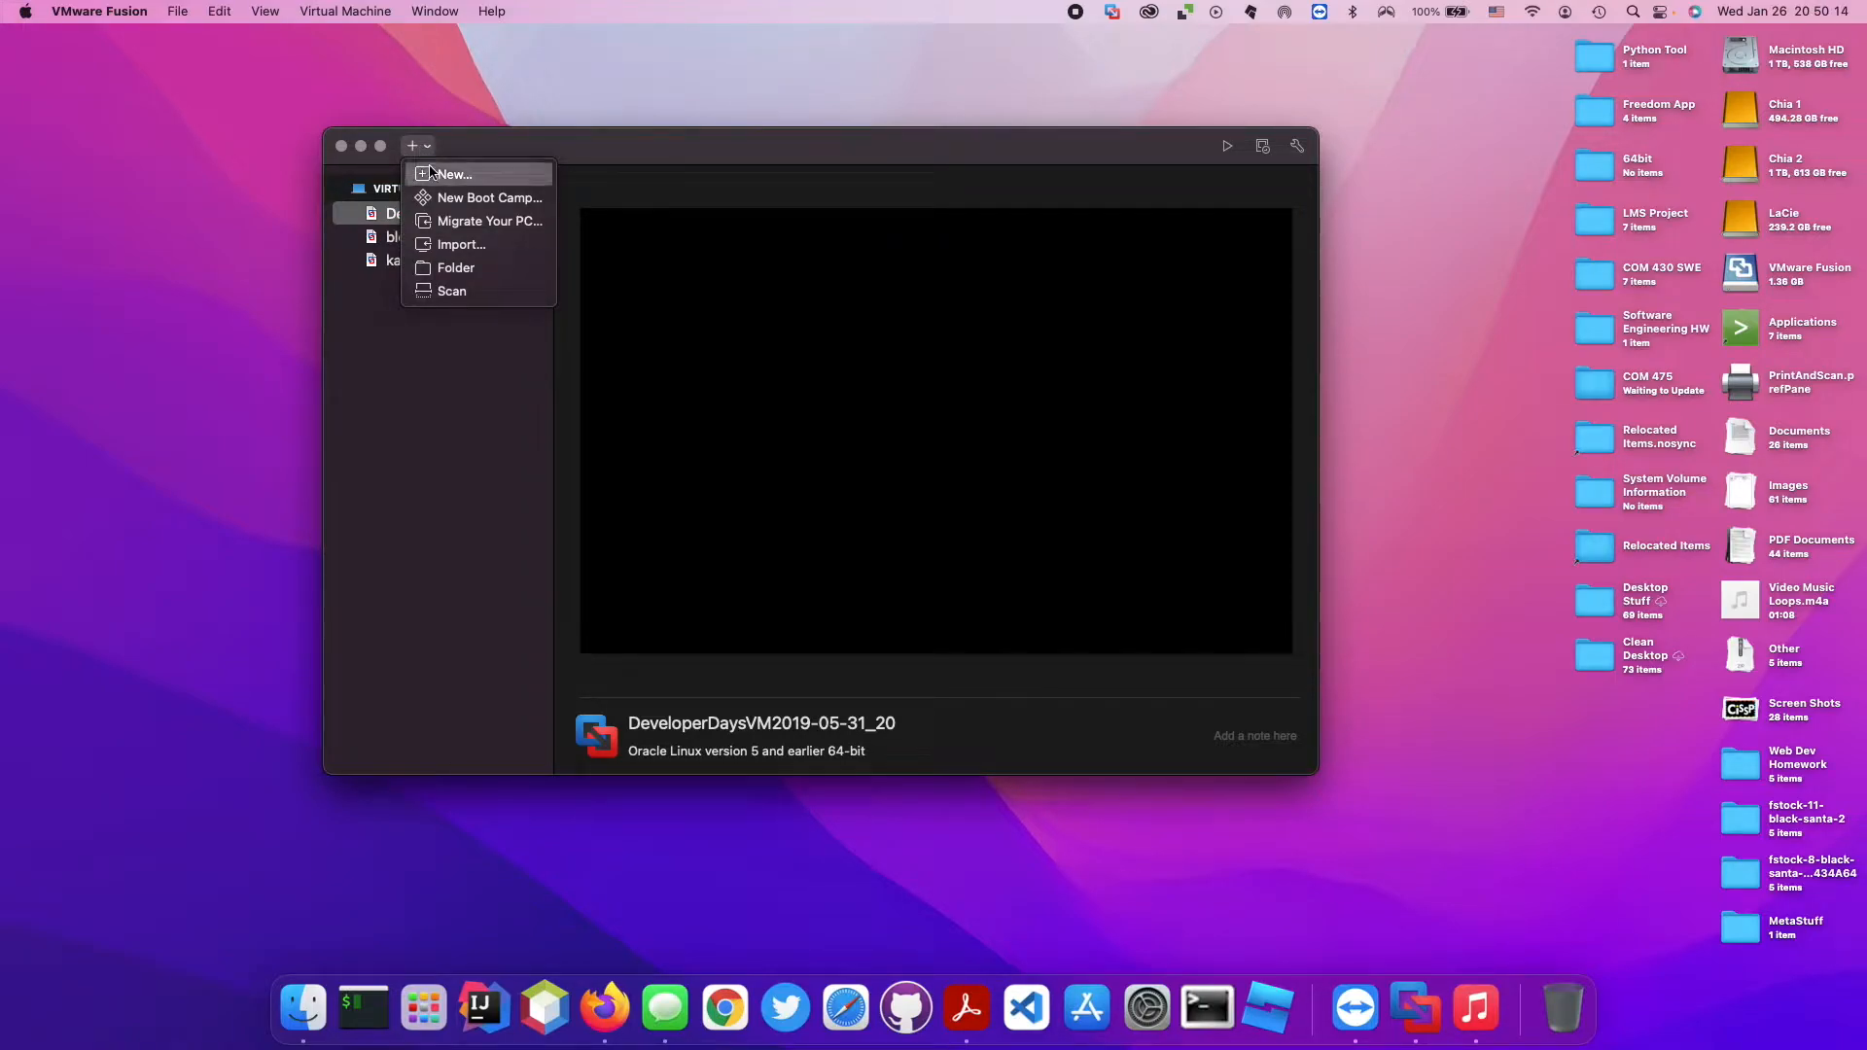
click(471, 181)
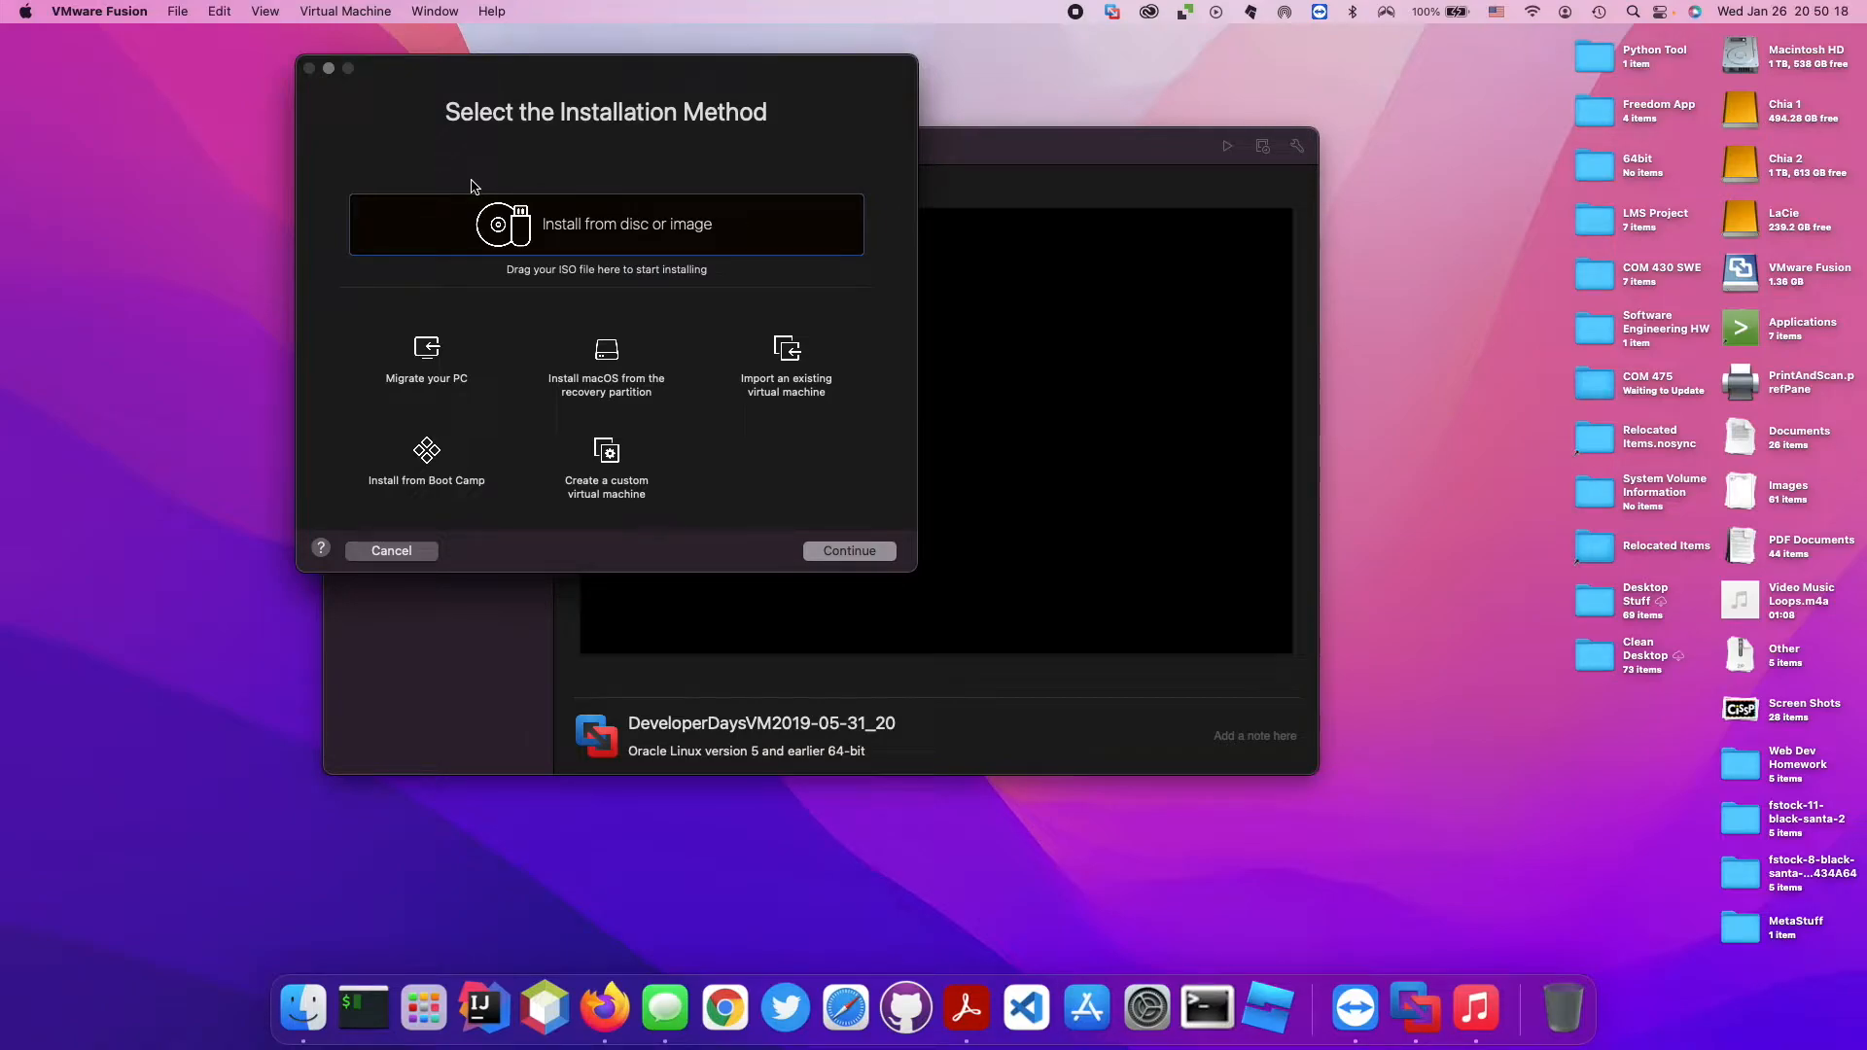
click(784, 354)
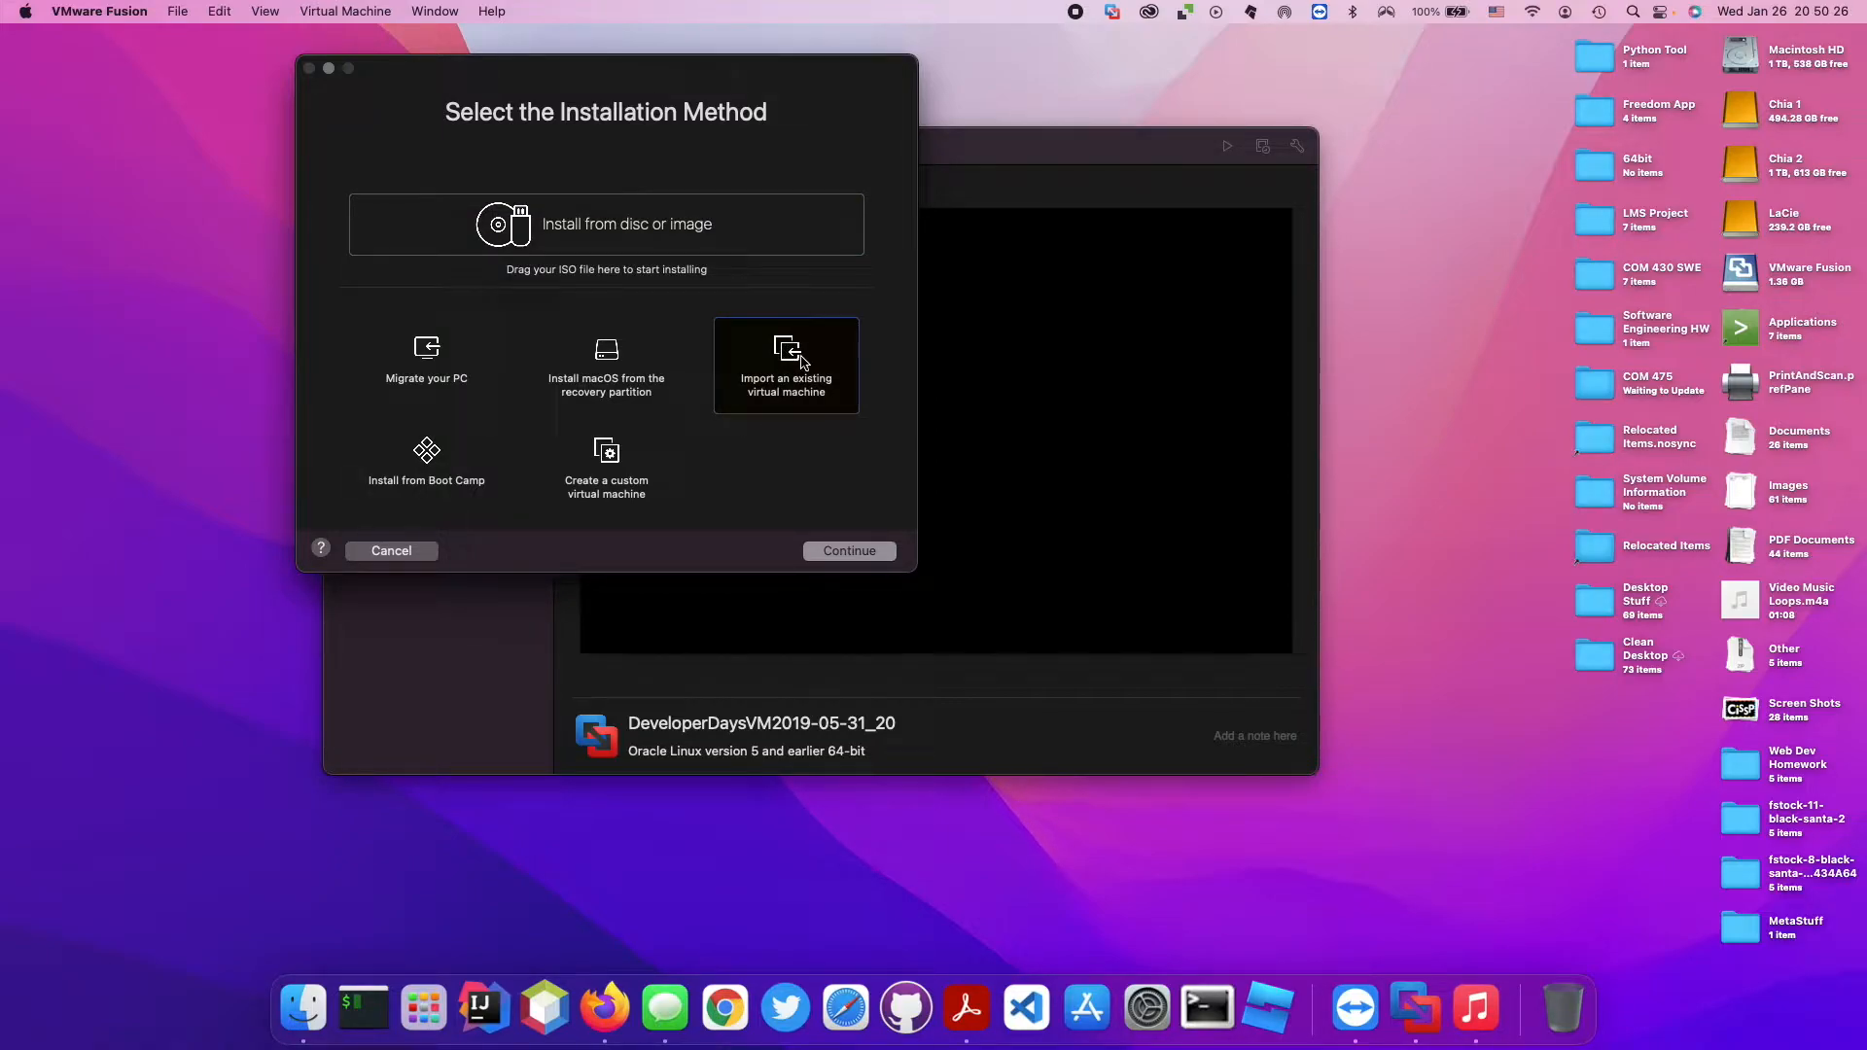
click(850, 551)
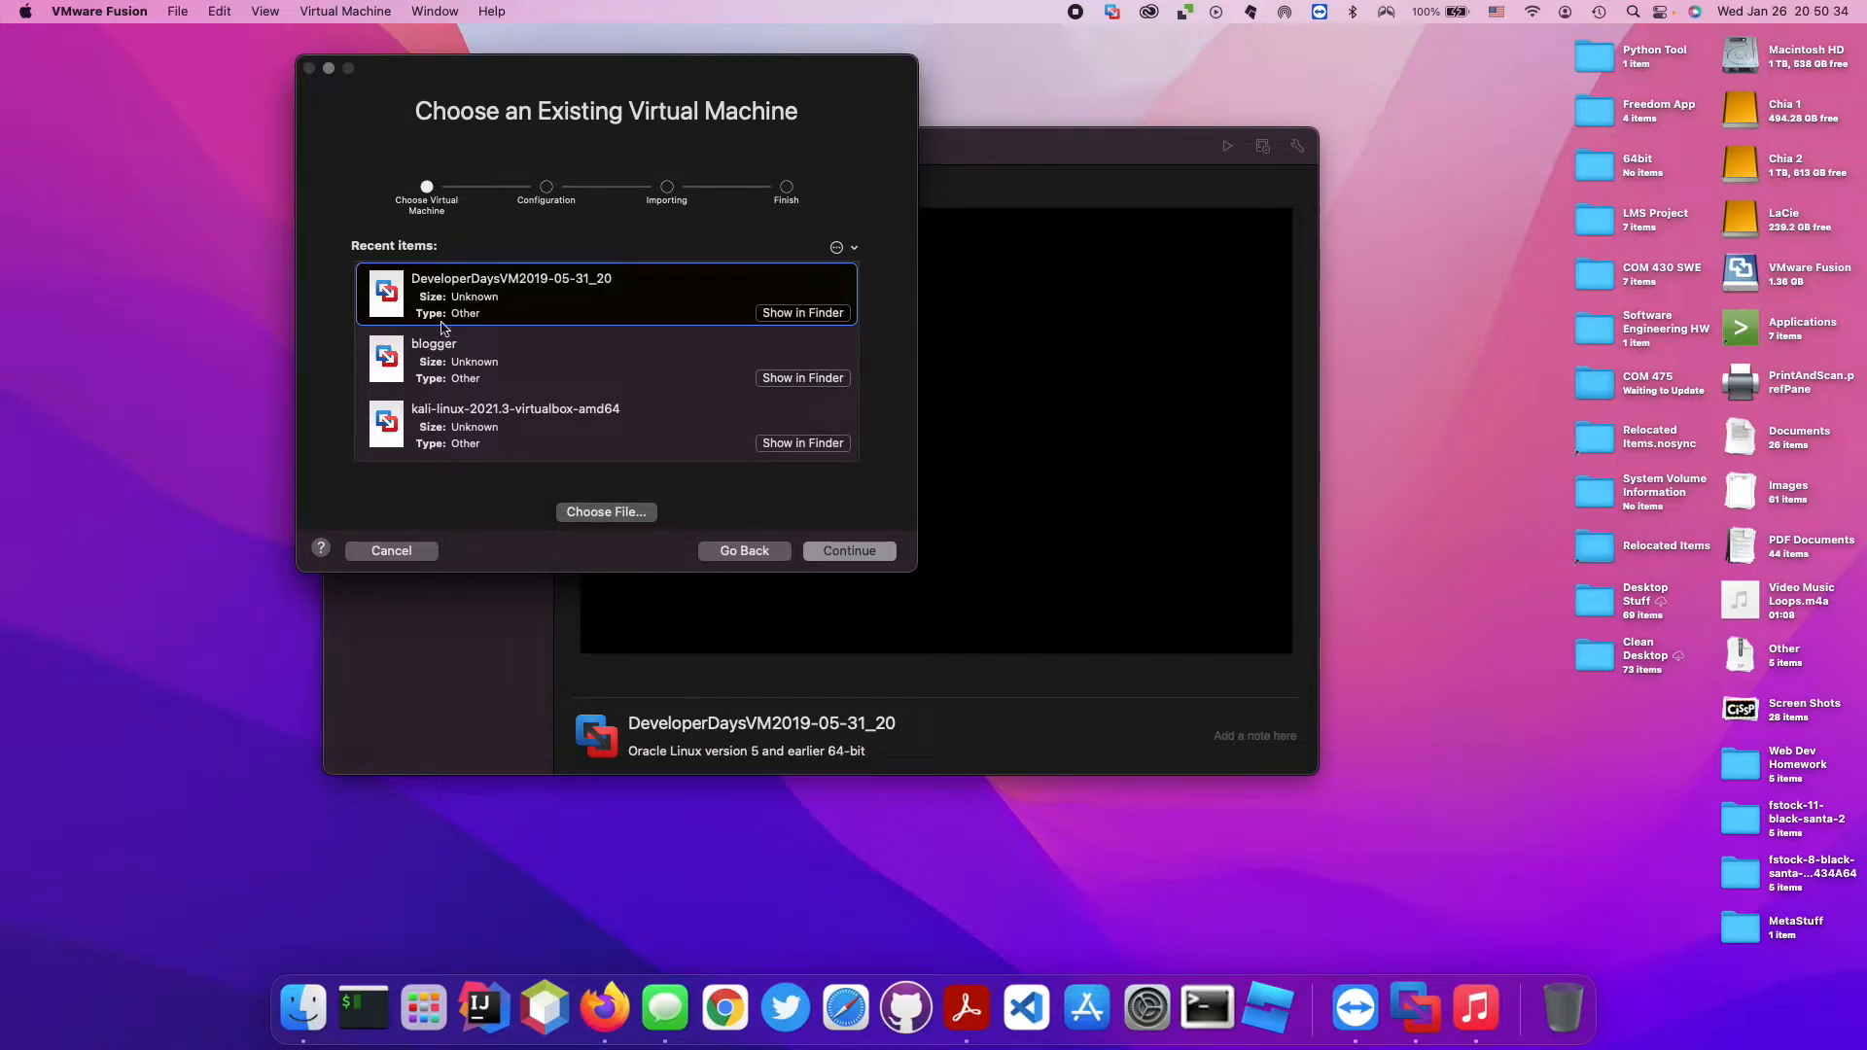
click(515, 430)
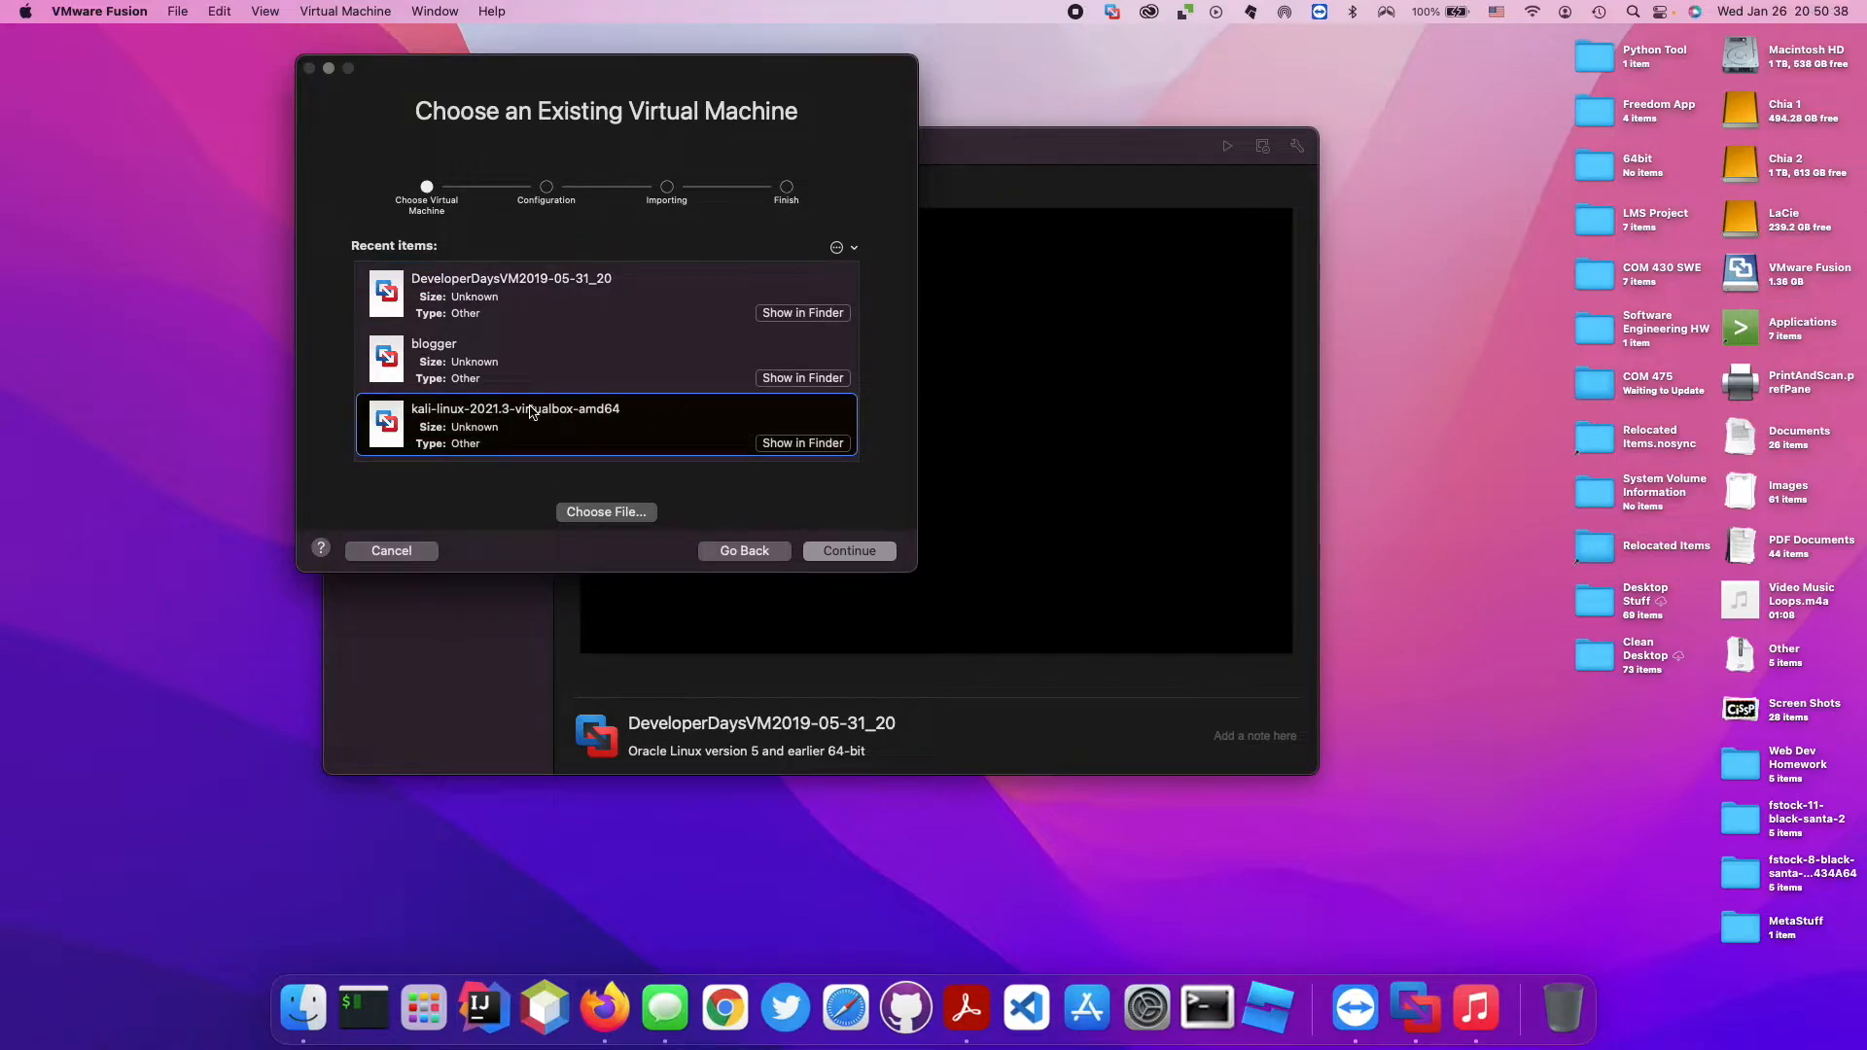
click(869, 554)
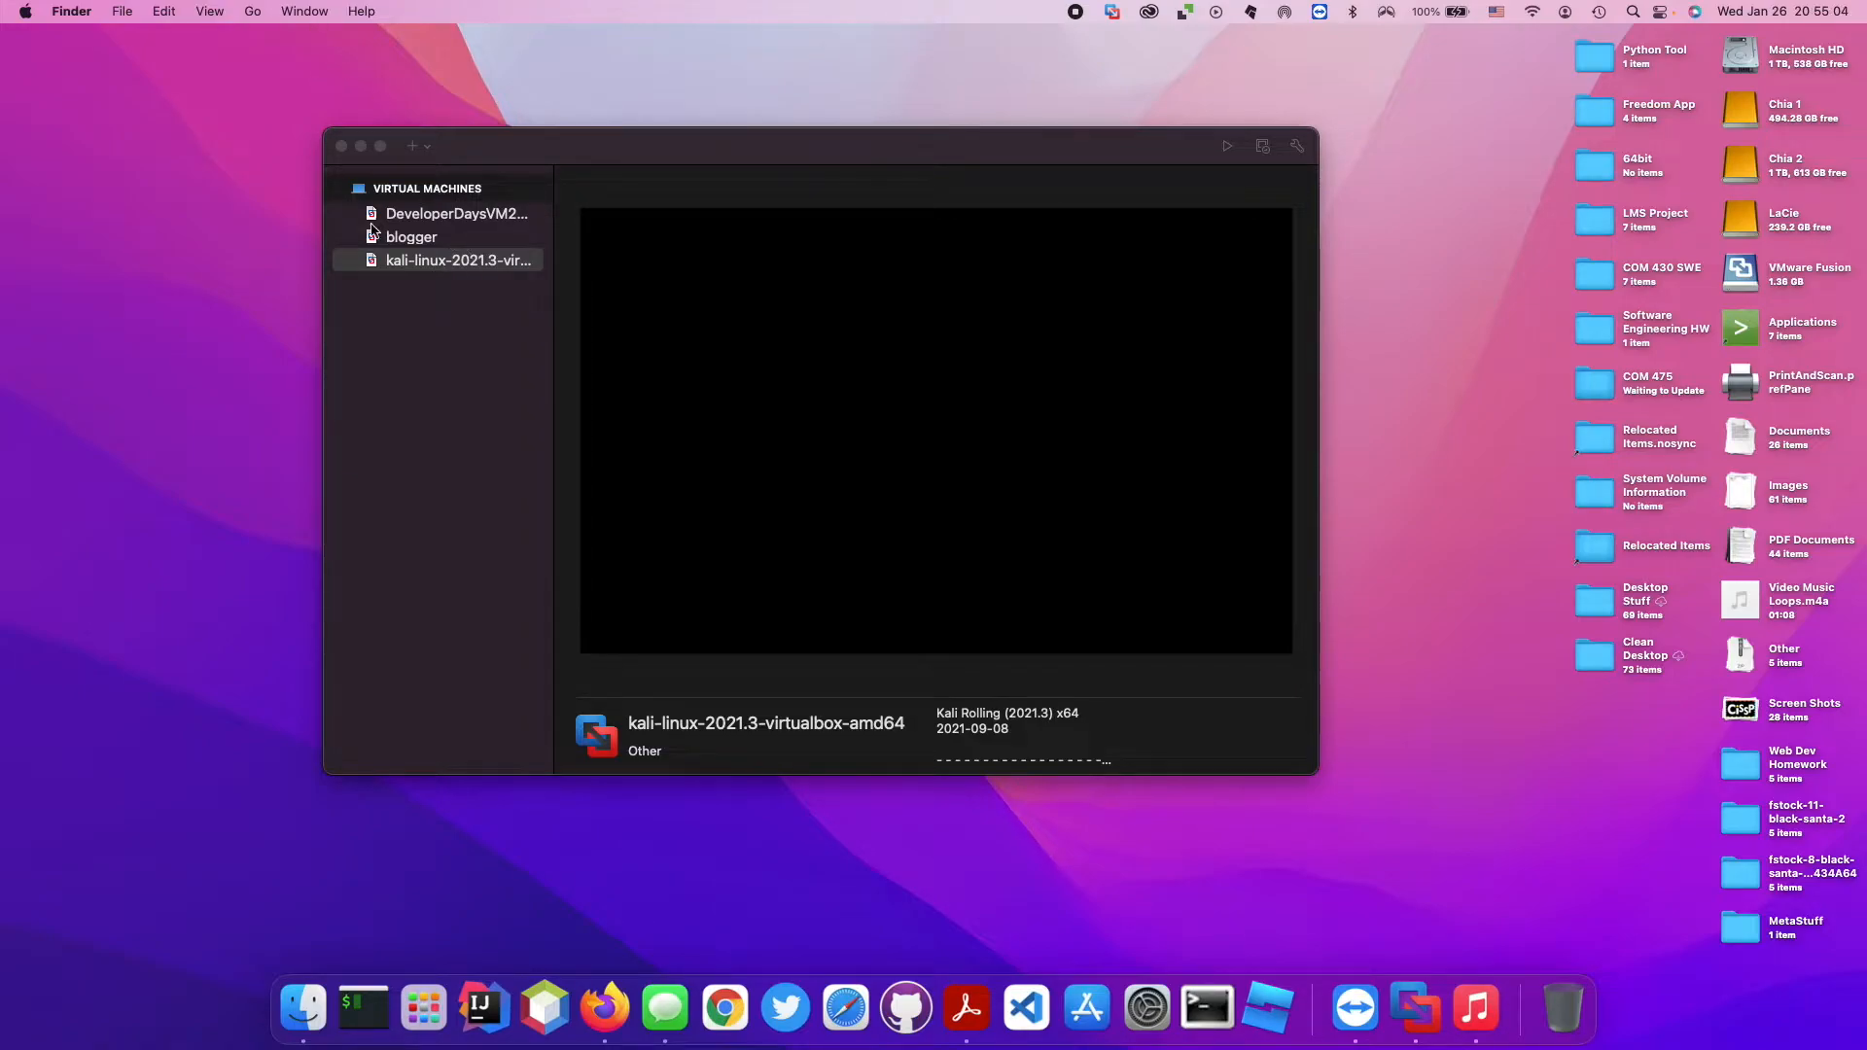
Set the network adapter of the Kali Linux virtual machine to Bridged (Autodetect).
click(436, 254)
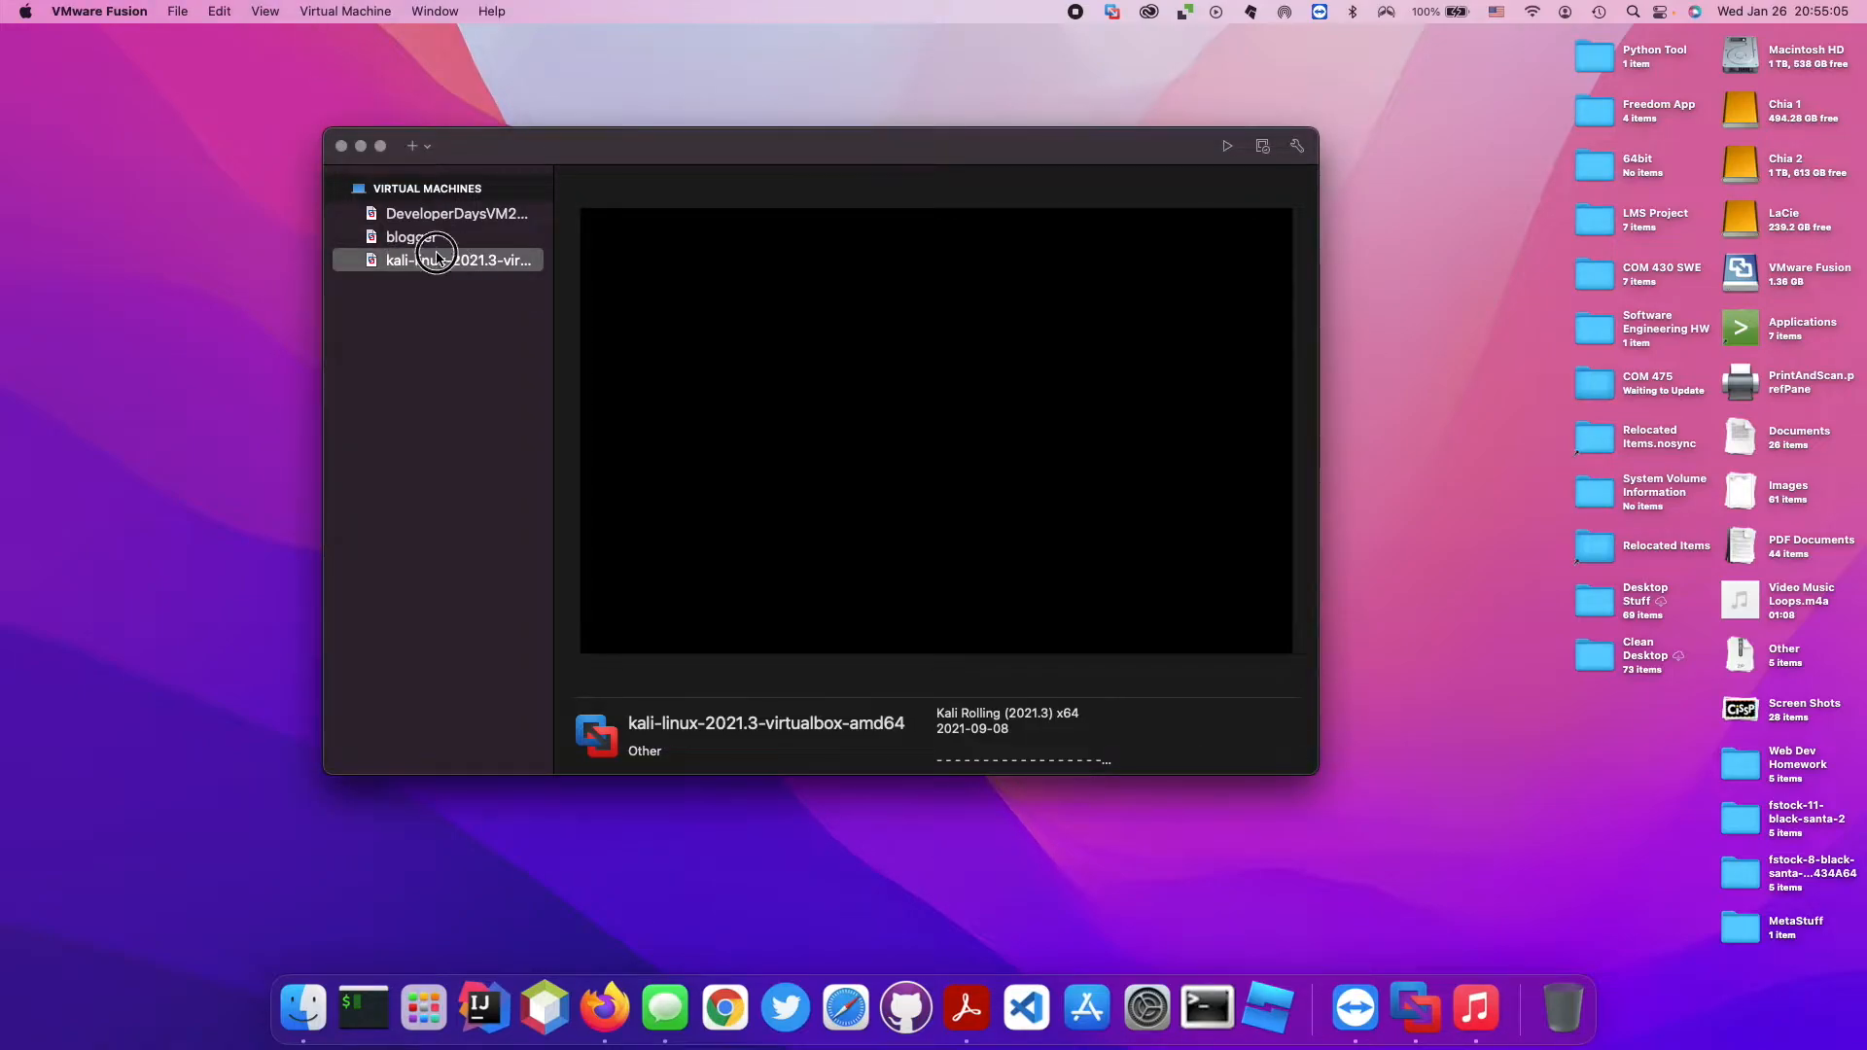
click(367, 17)
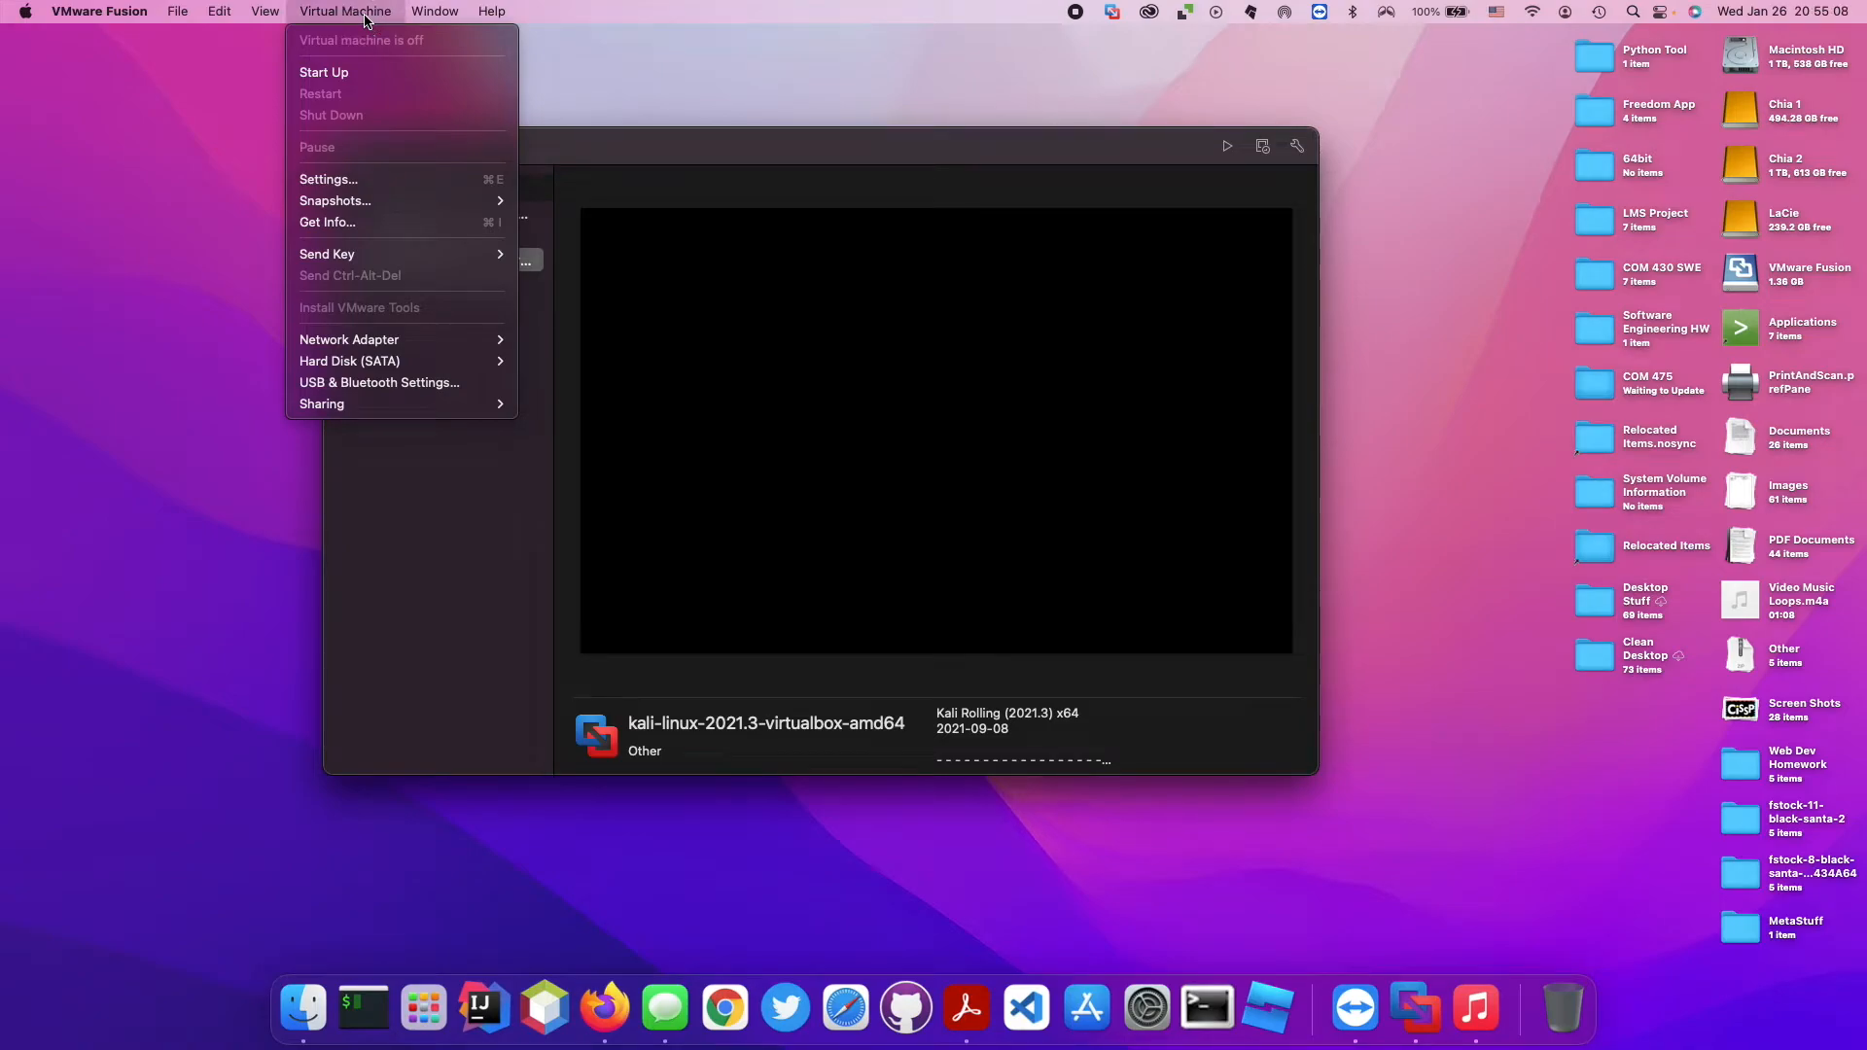
mouse_move(370, 342)
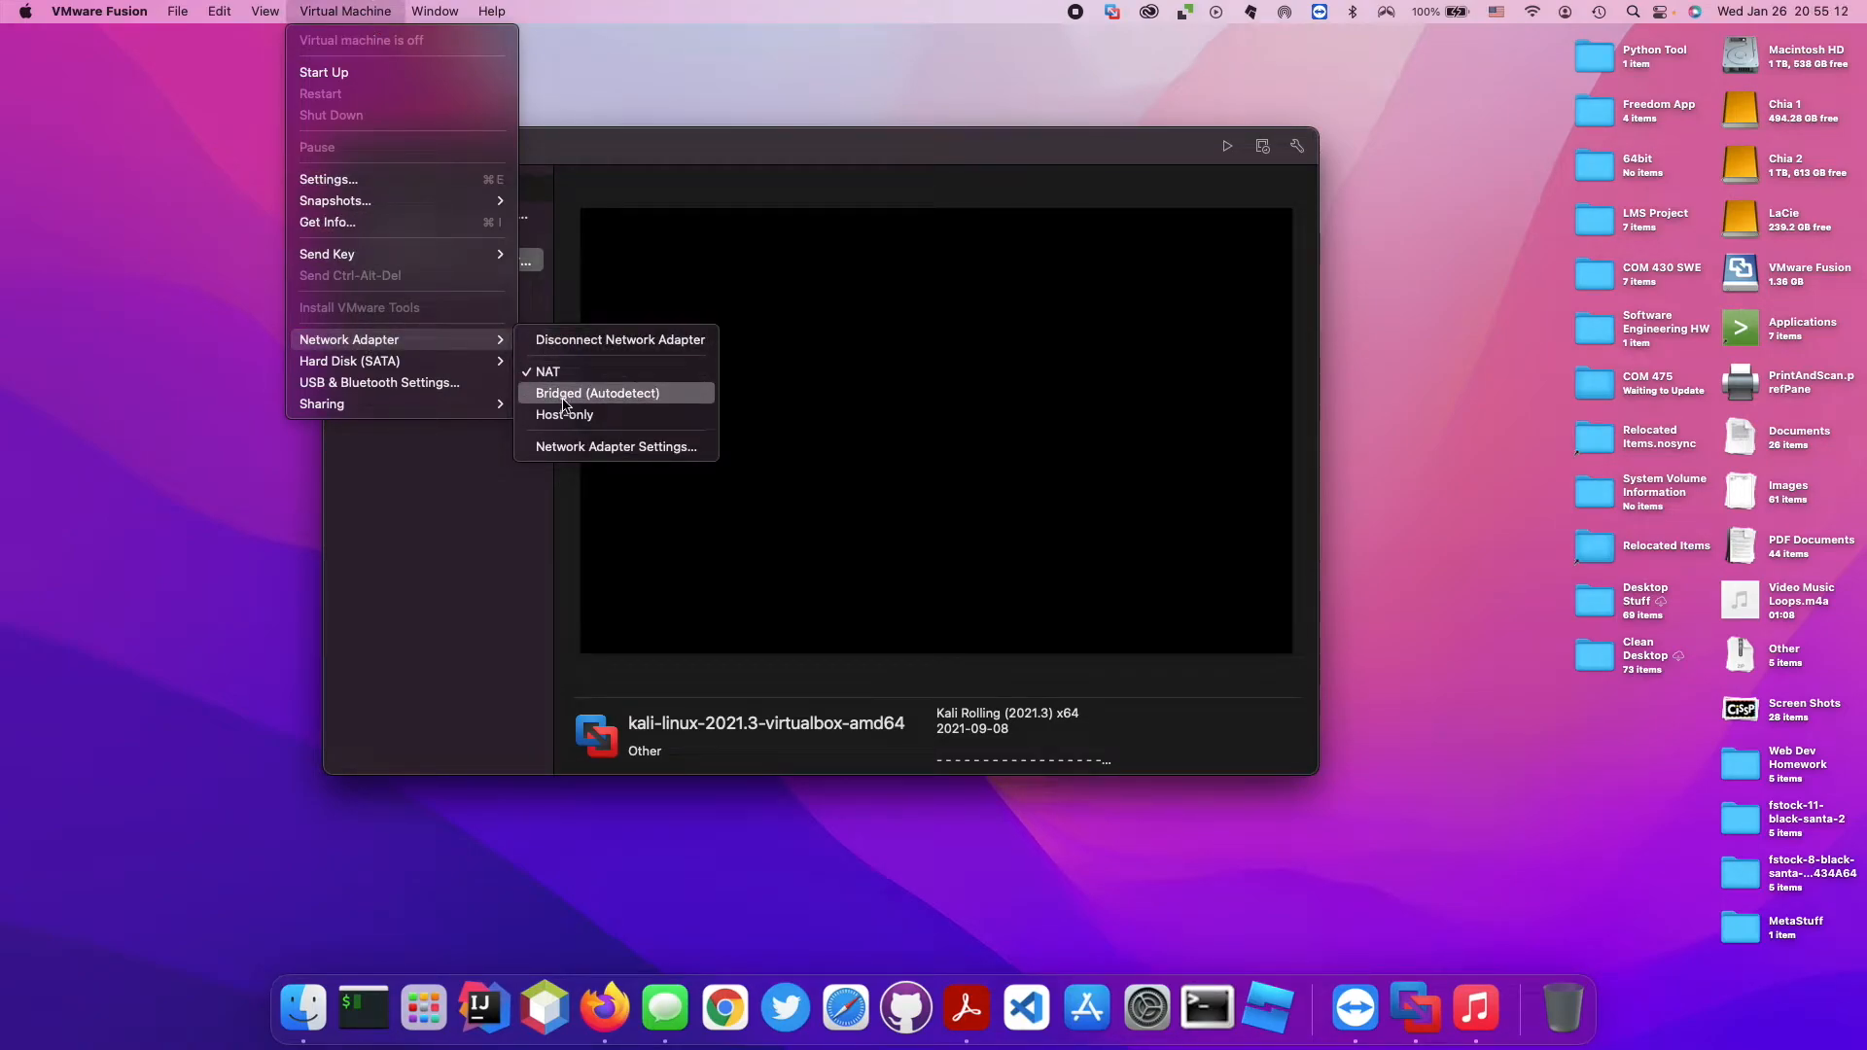
click(639, 395)
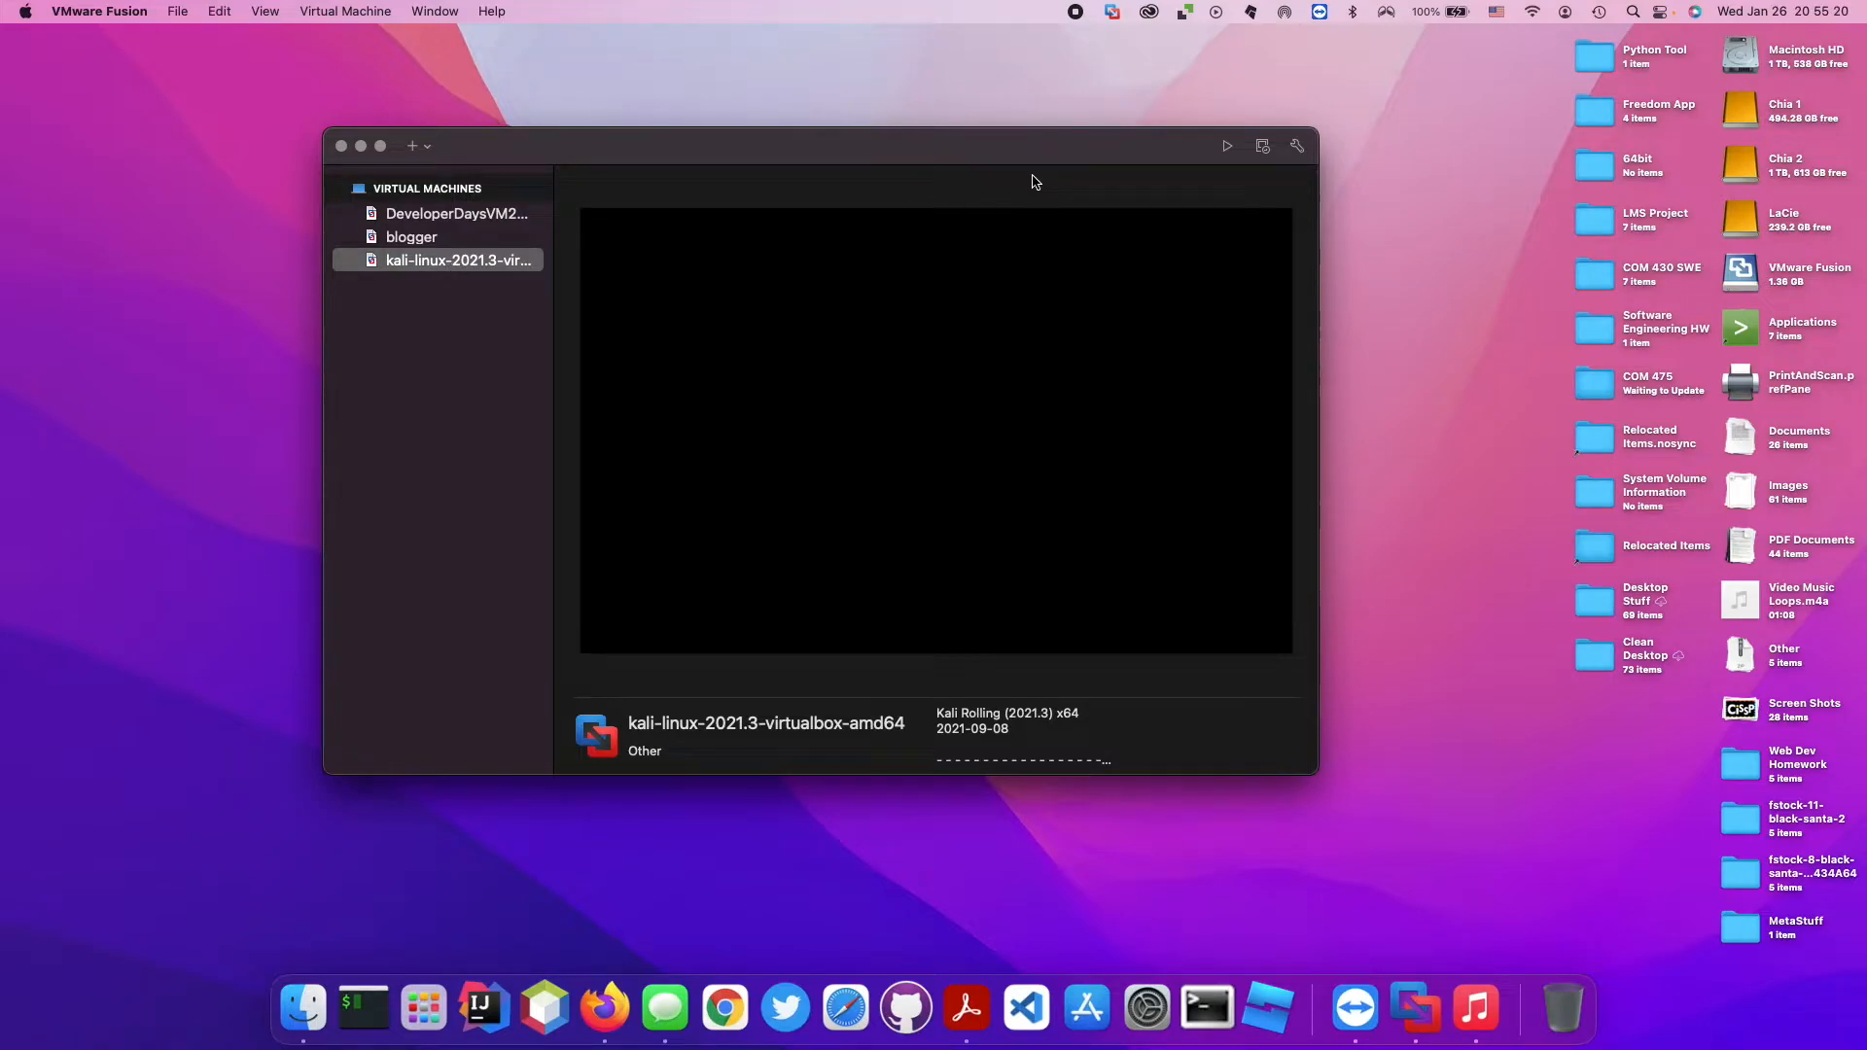
Start up the Kali Linux virtual machine, dismiss the side channel mitigations notice and show the machine in full screen.
click(1227, 148)
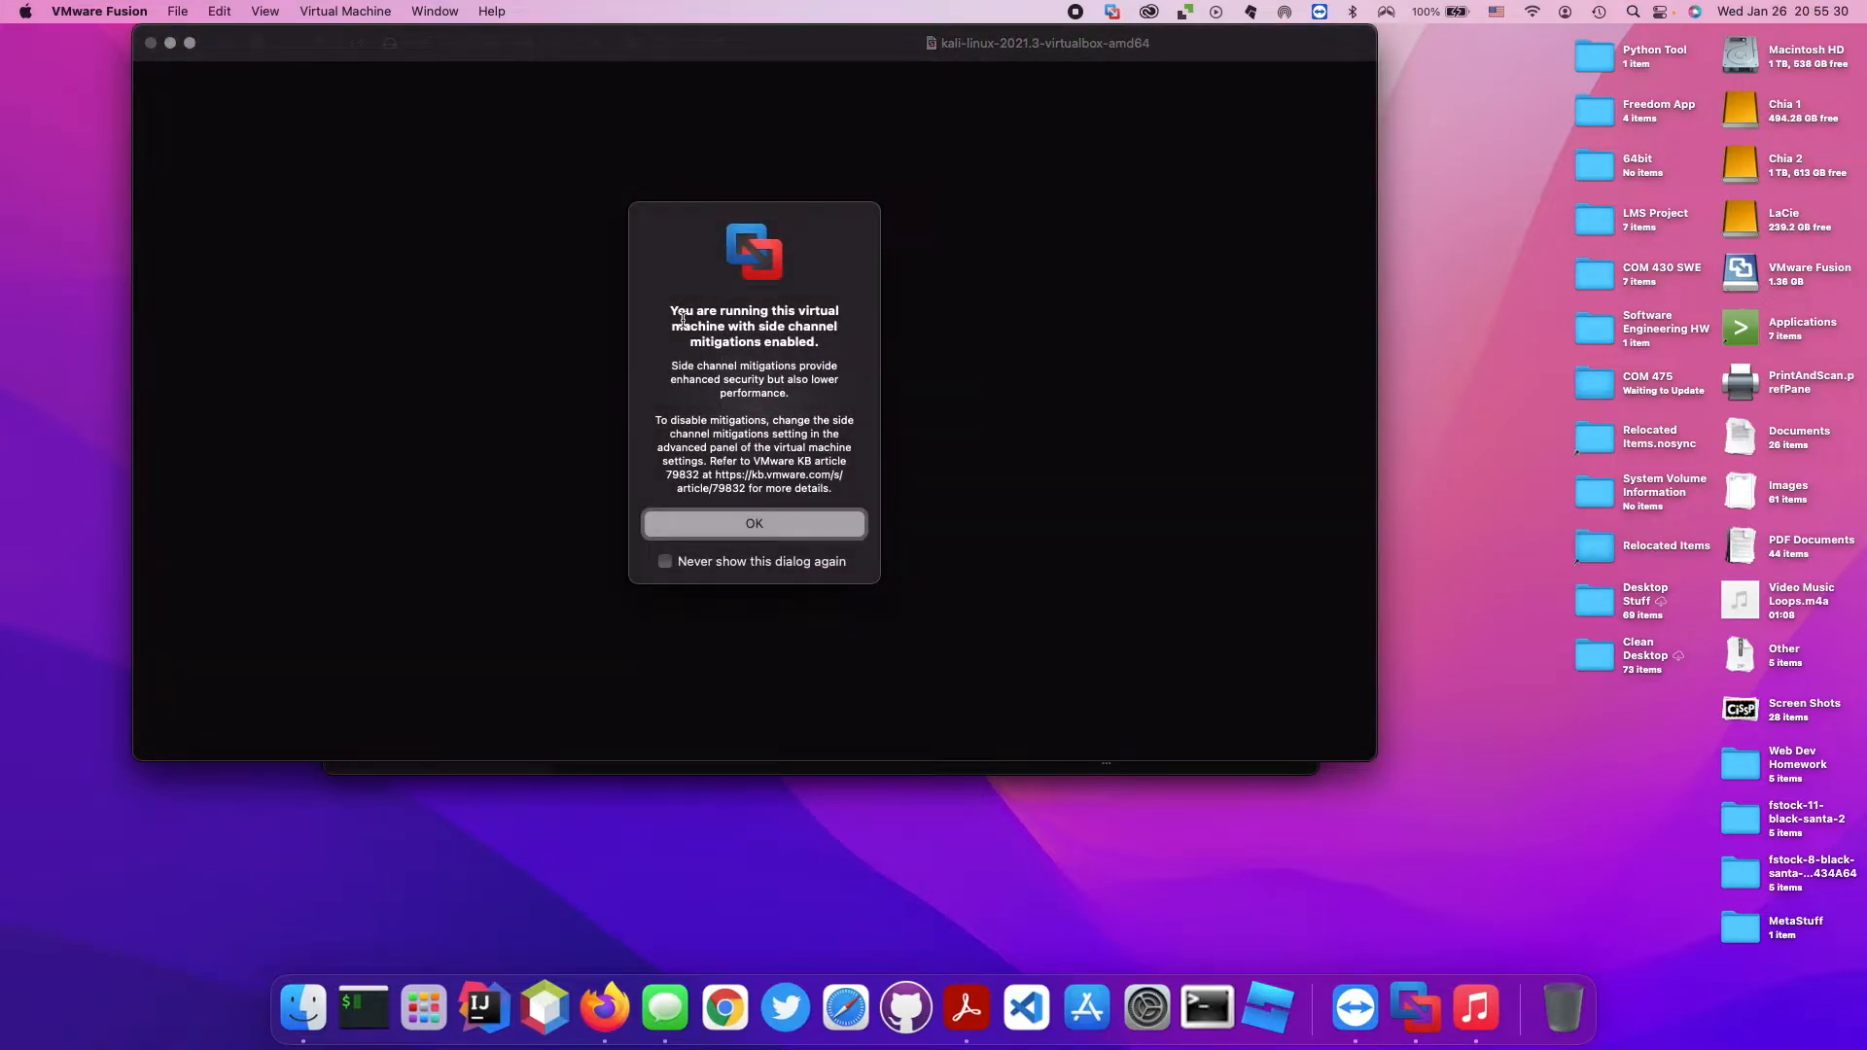
click(749, 527)
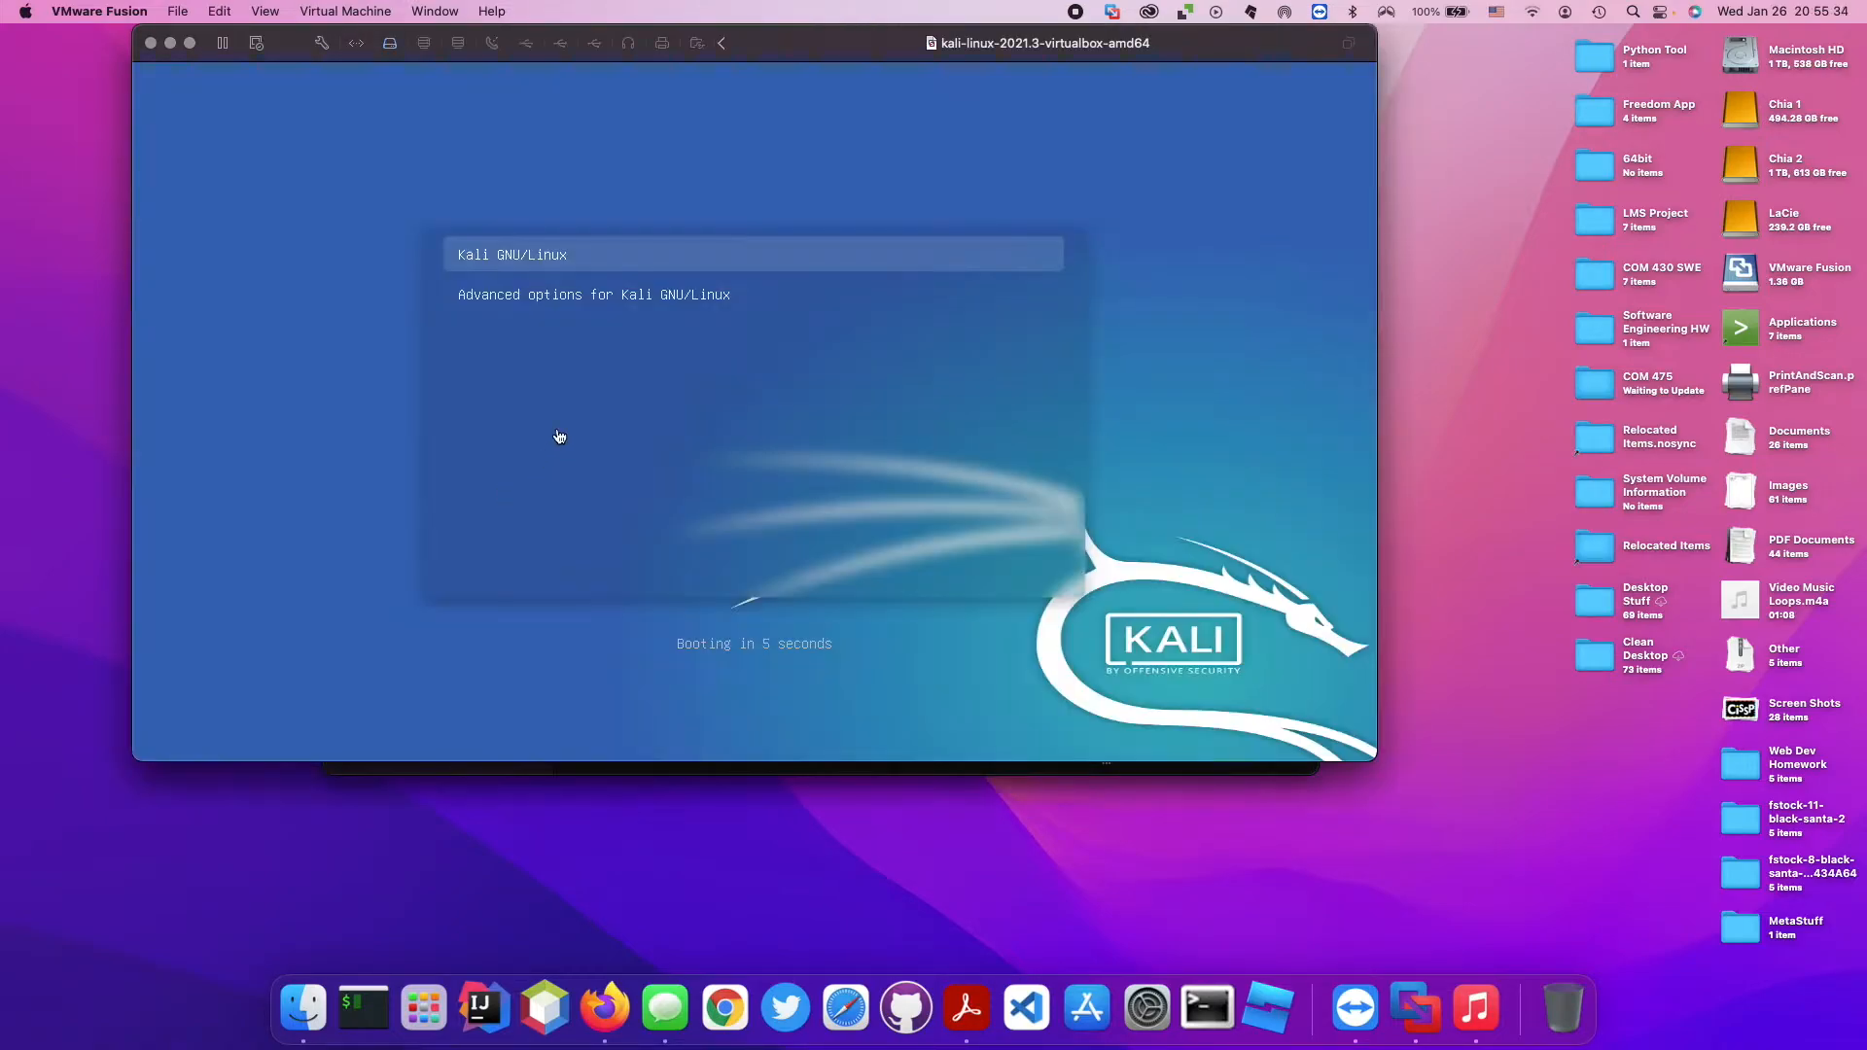
mouse_move(190, 48)
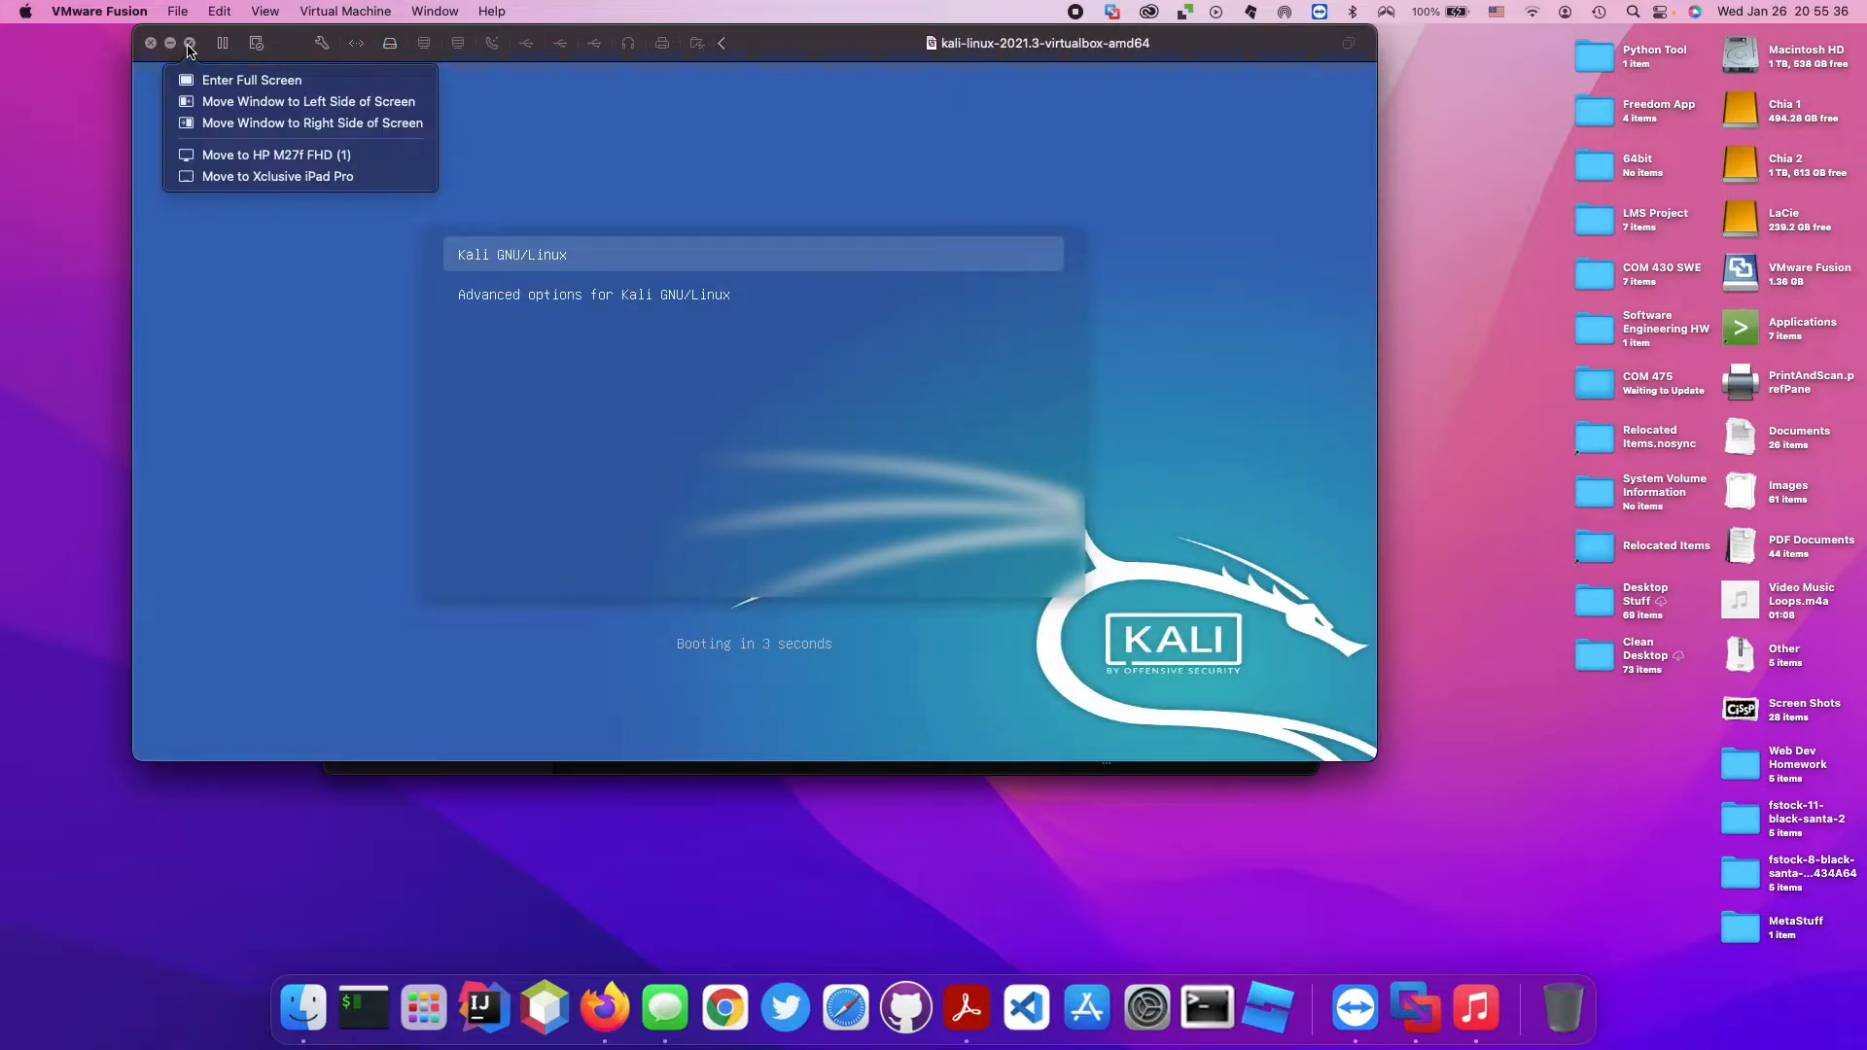
click(189, 48)
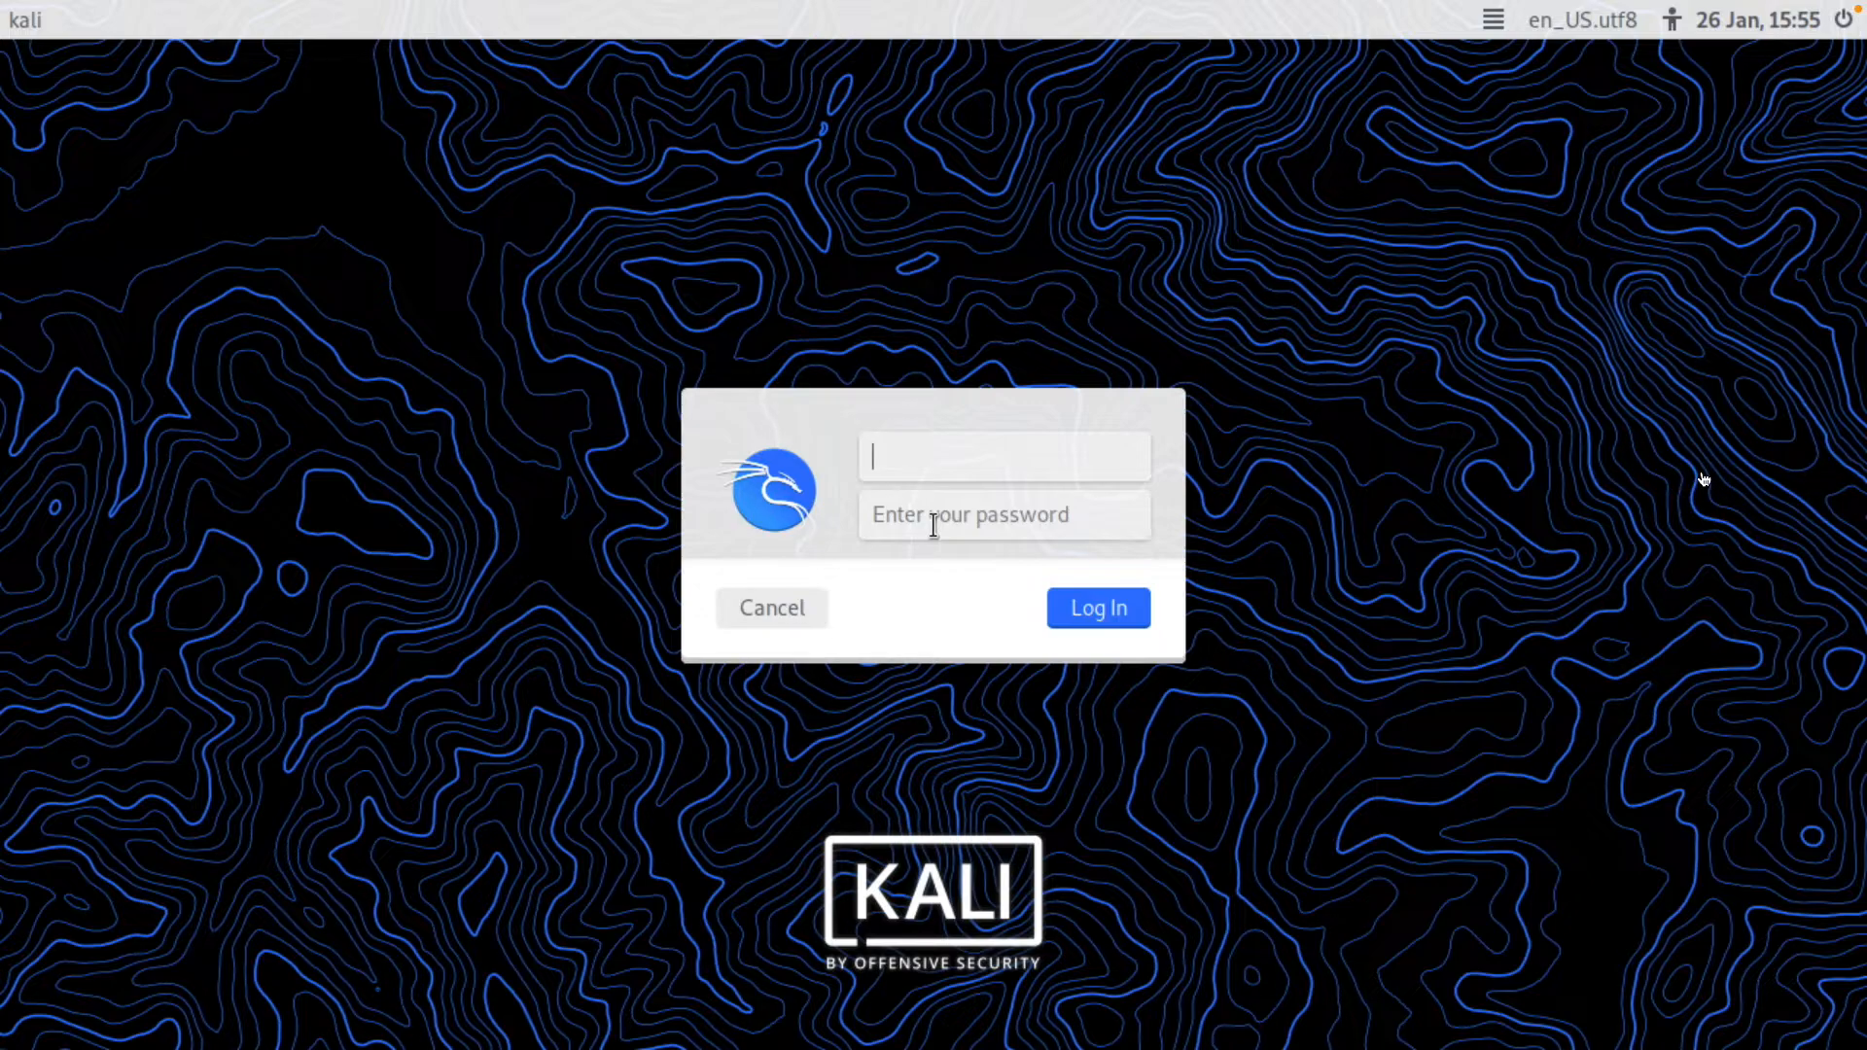
Log in to Kali Linux with the default username and the account password.
text(kali)
key(Return)
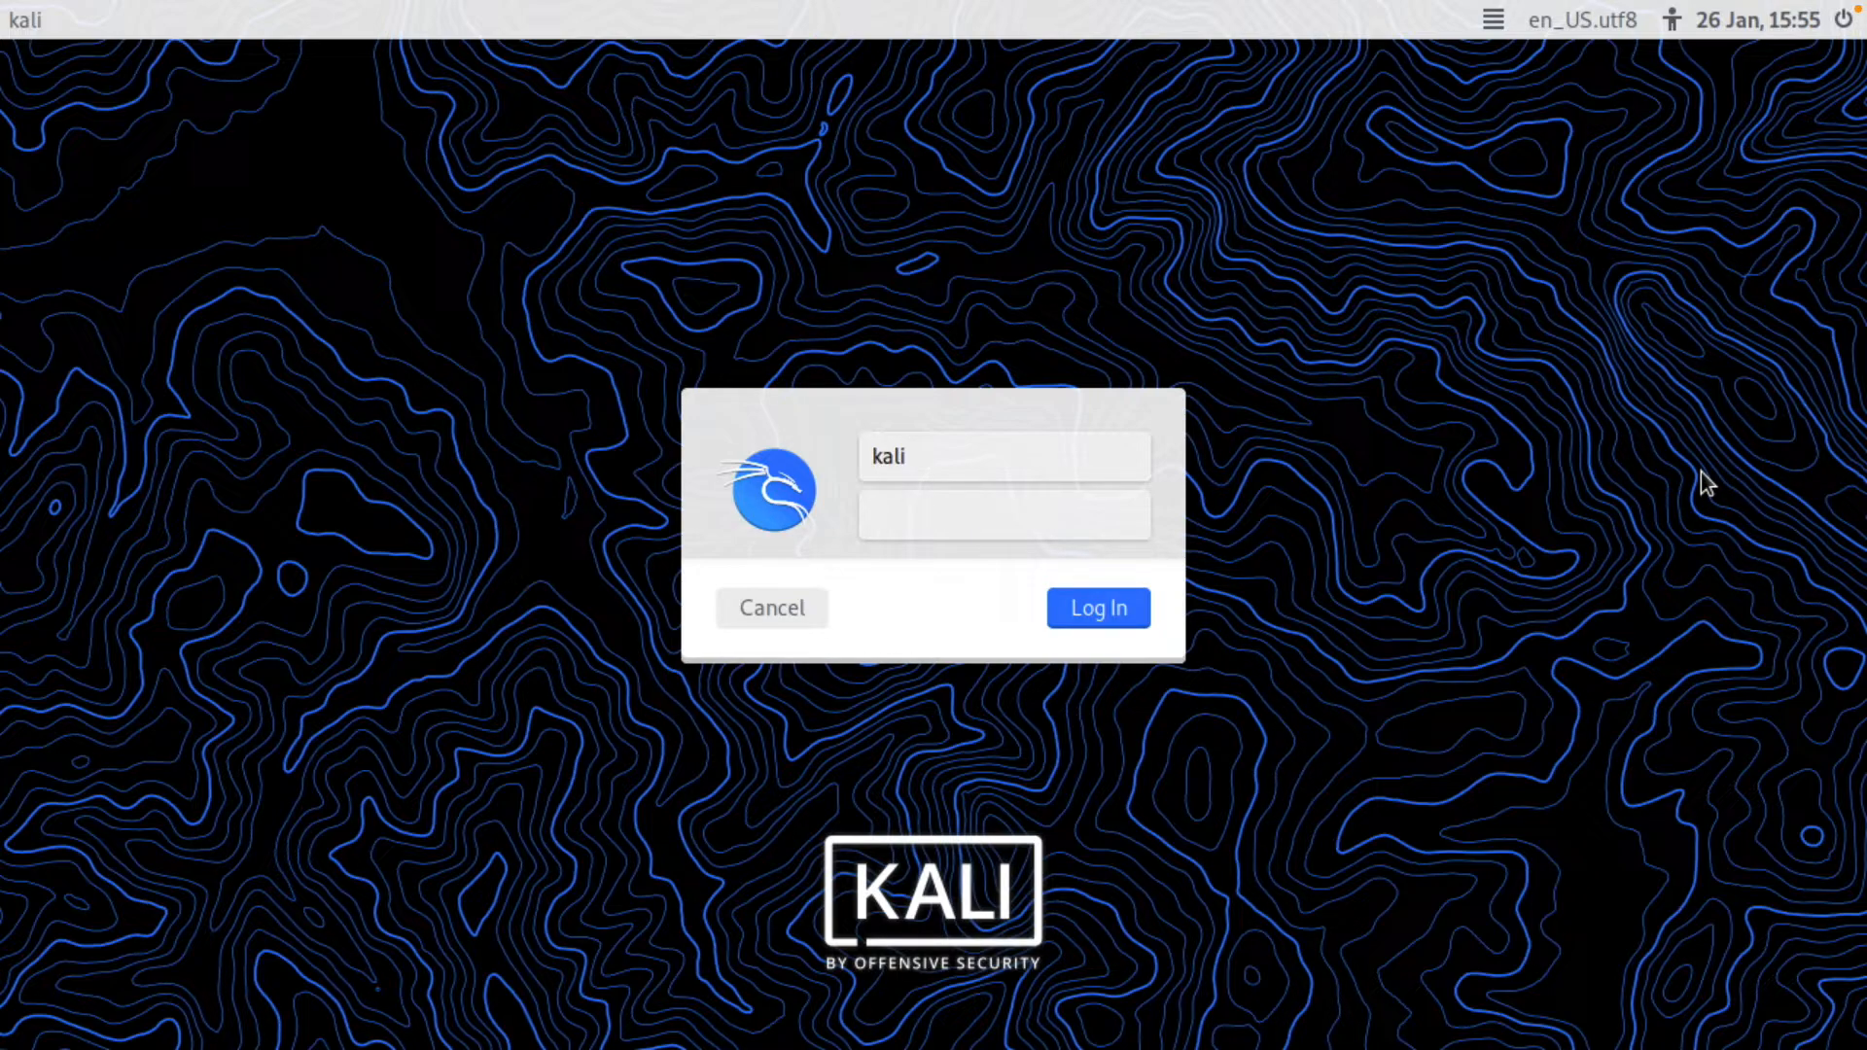
text(kali)
key(Return)
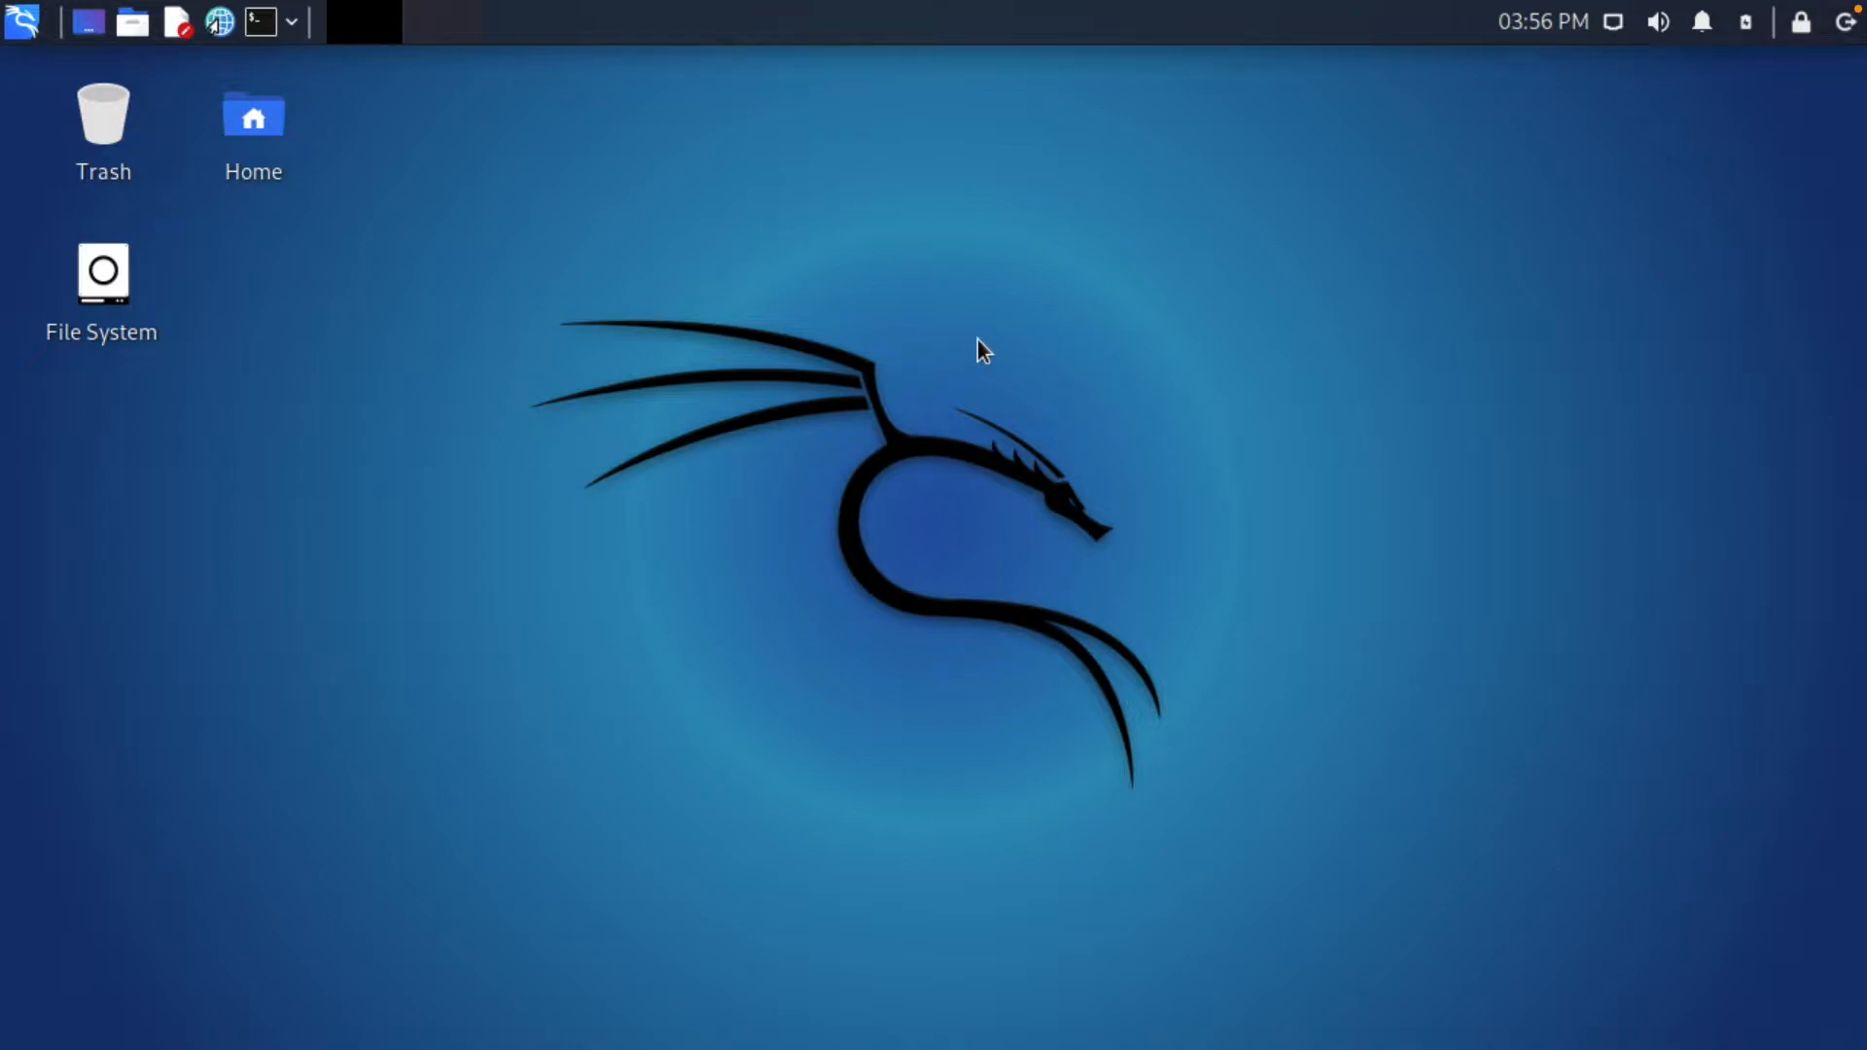
Look at the network connection, sound volume and log-out controls of the Kali desktop.
click(1613, 23)
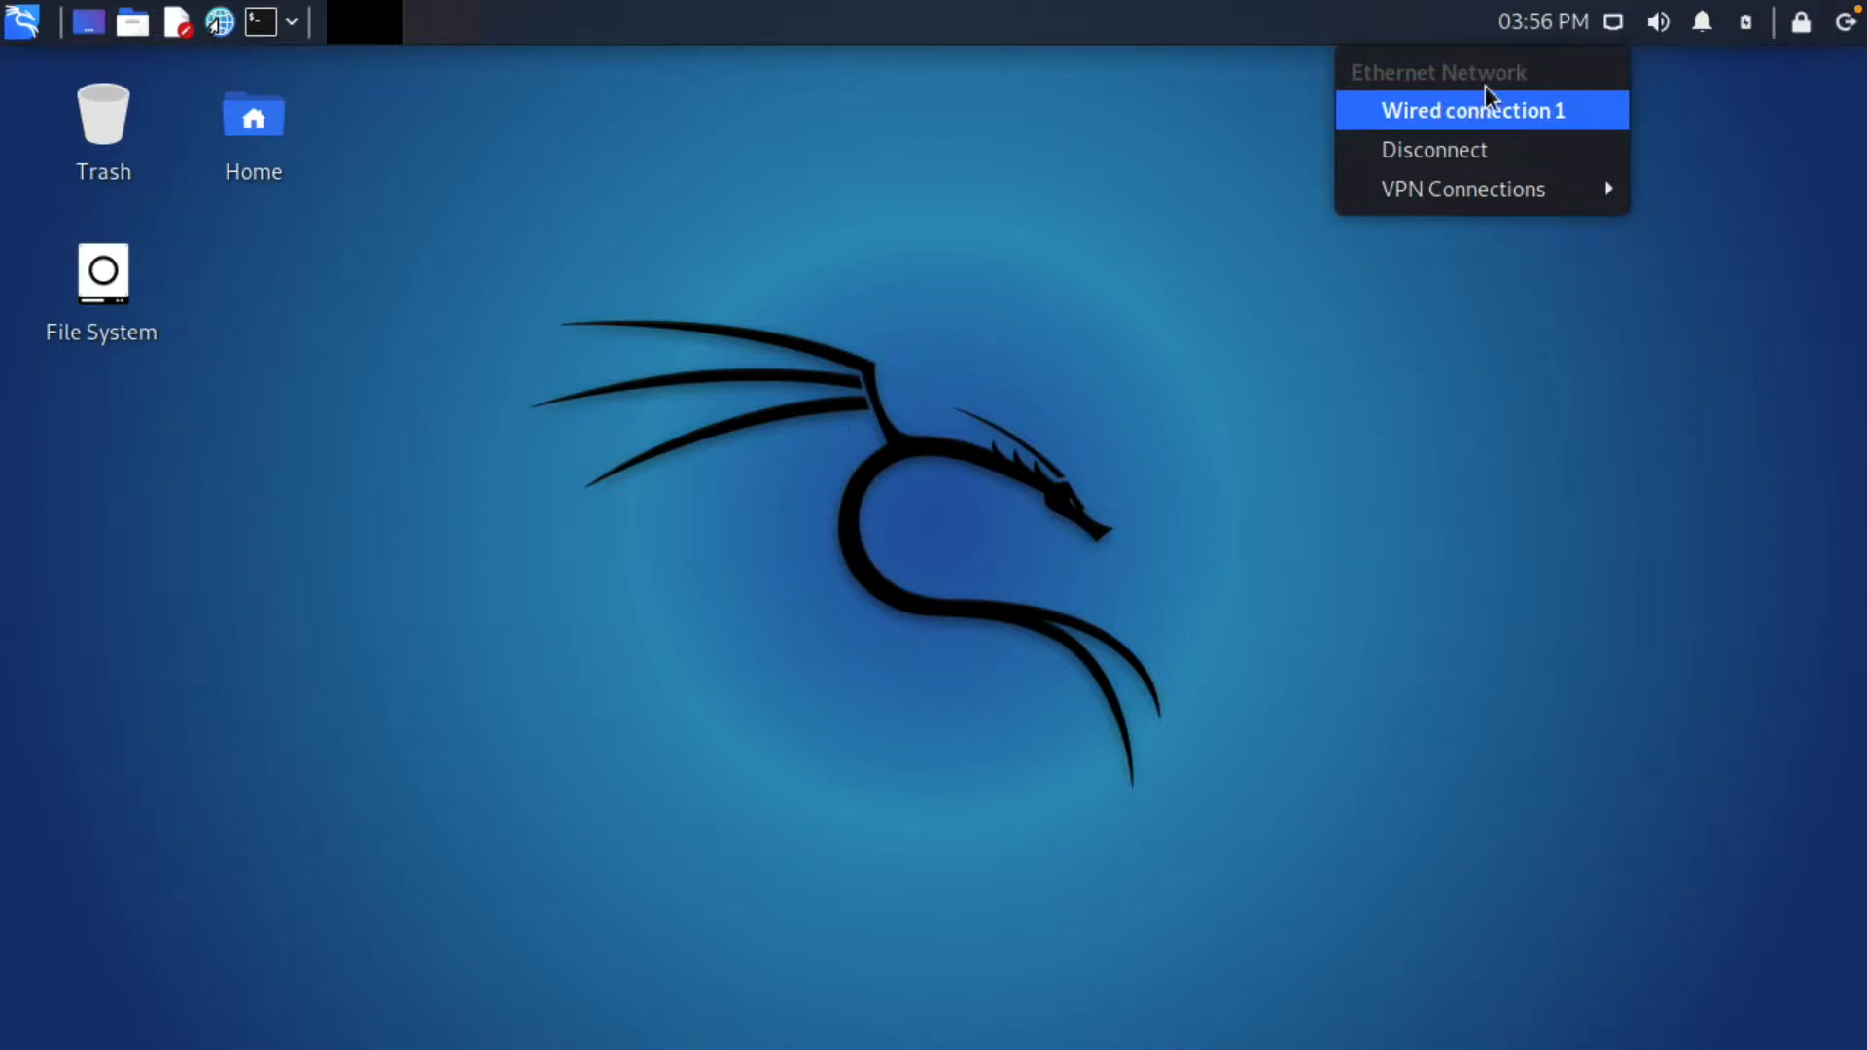
click(1662, 27)
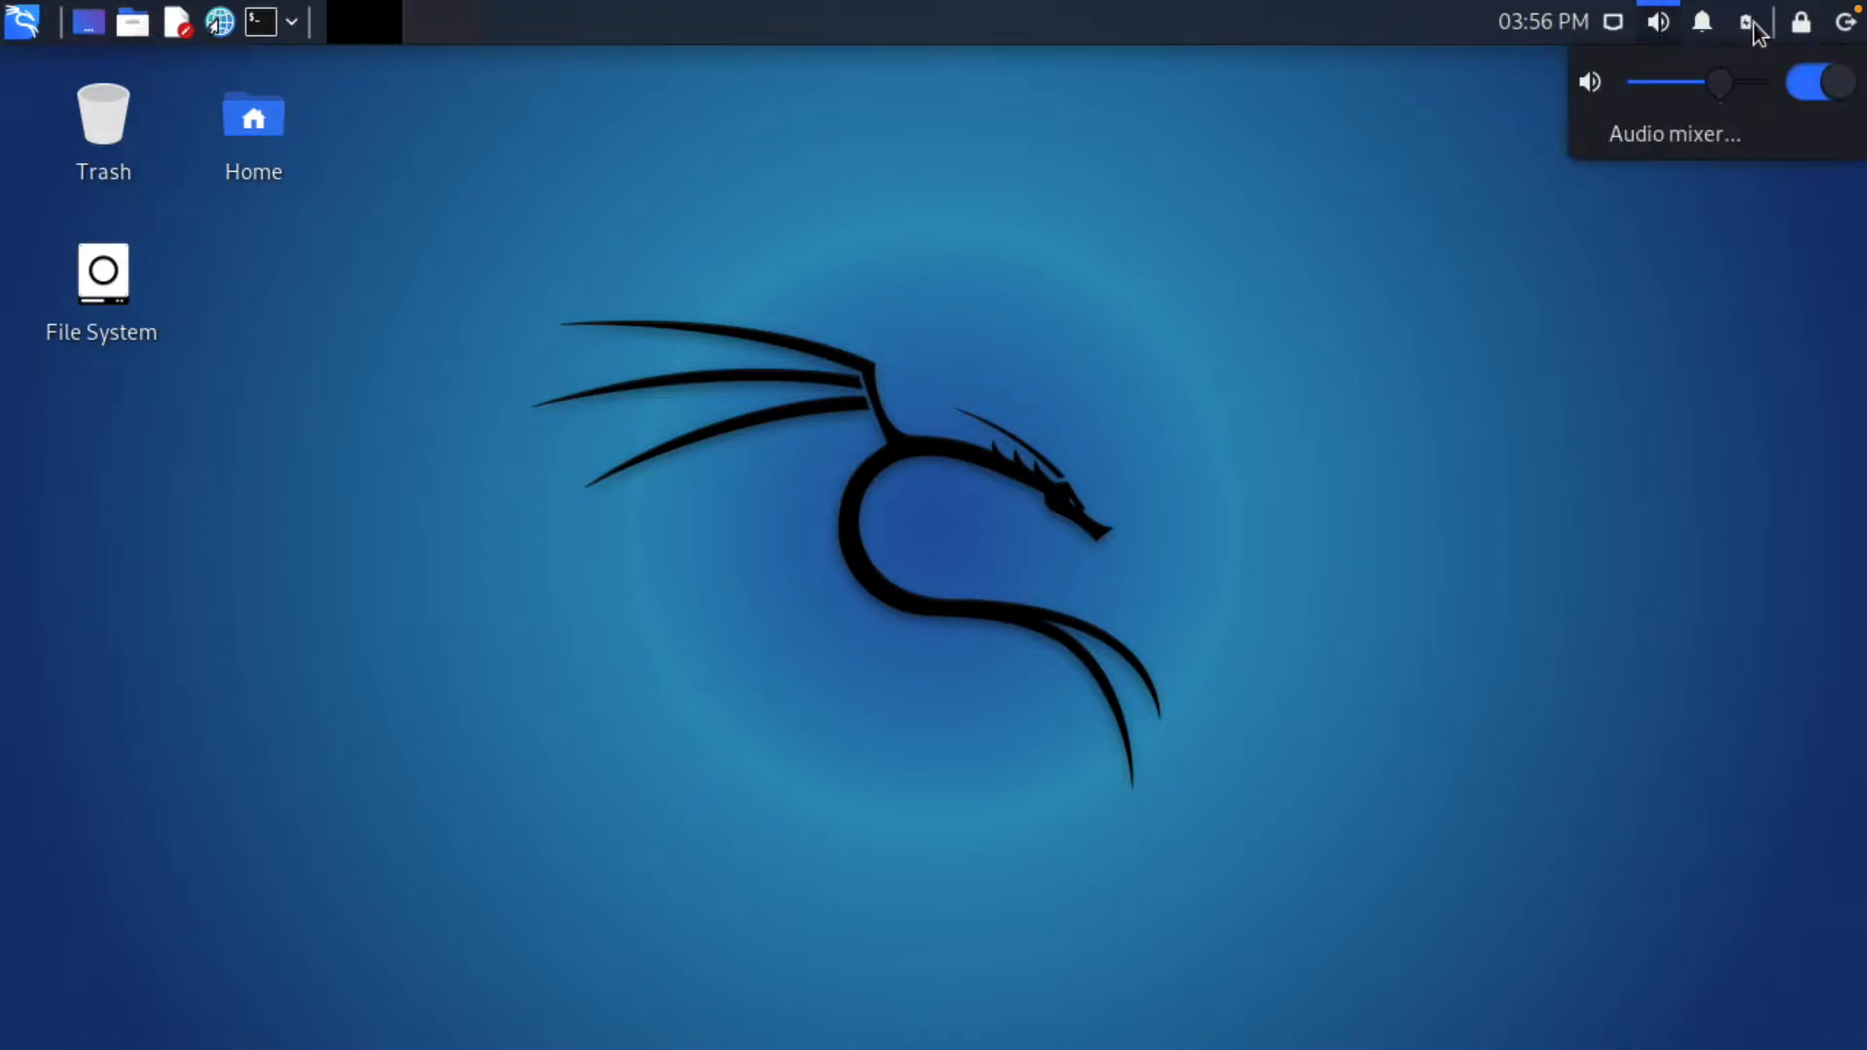
click(1844, 30)
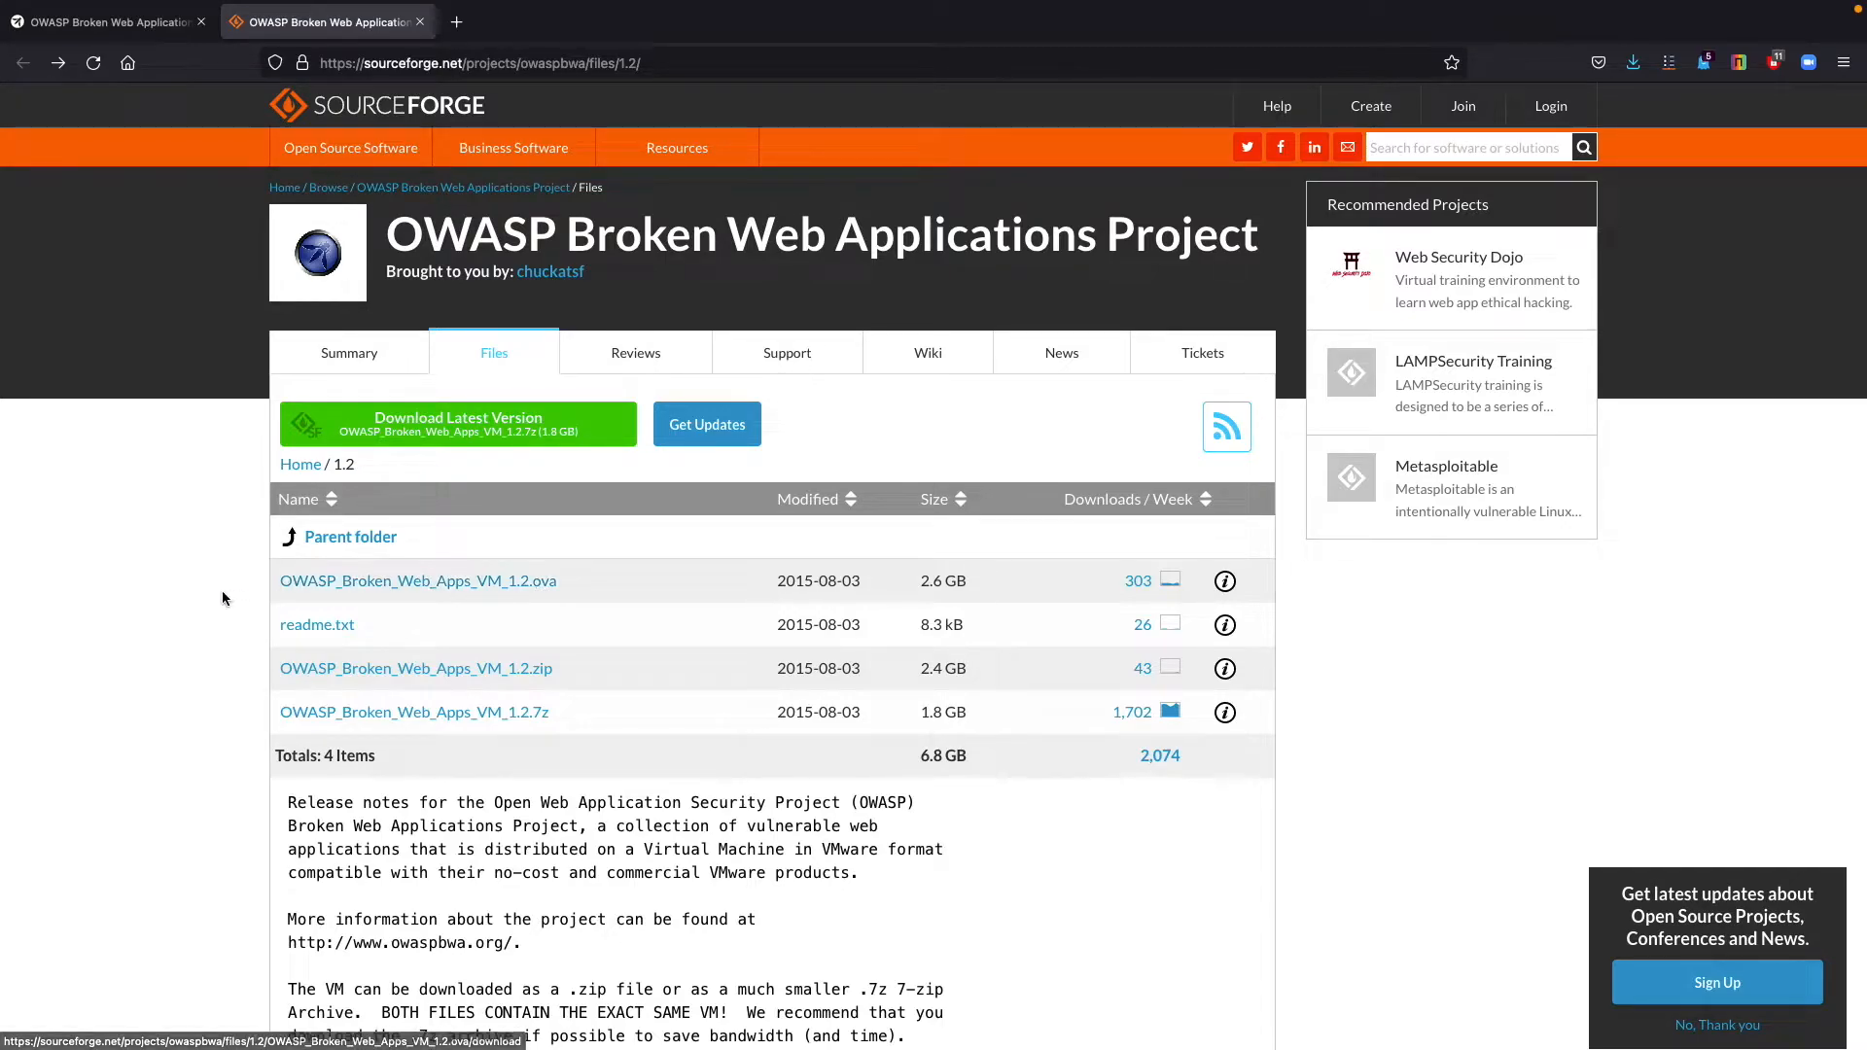
Request the OWASP_Broken_Web_Apps_VM_1.2.ova download from the project's 1.2 files and choose to save the file.
scroll(204, 597, down, 7)
scroll(204, 597, down, 5)
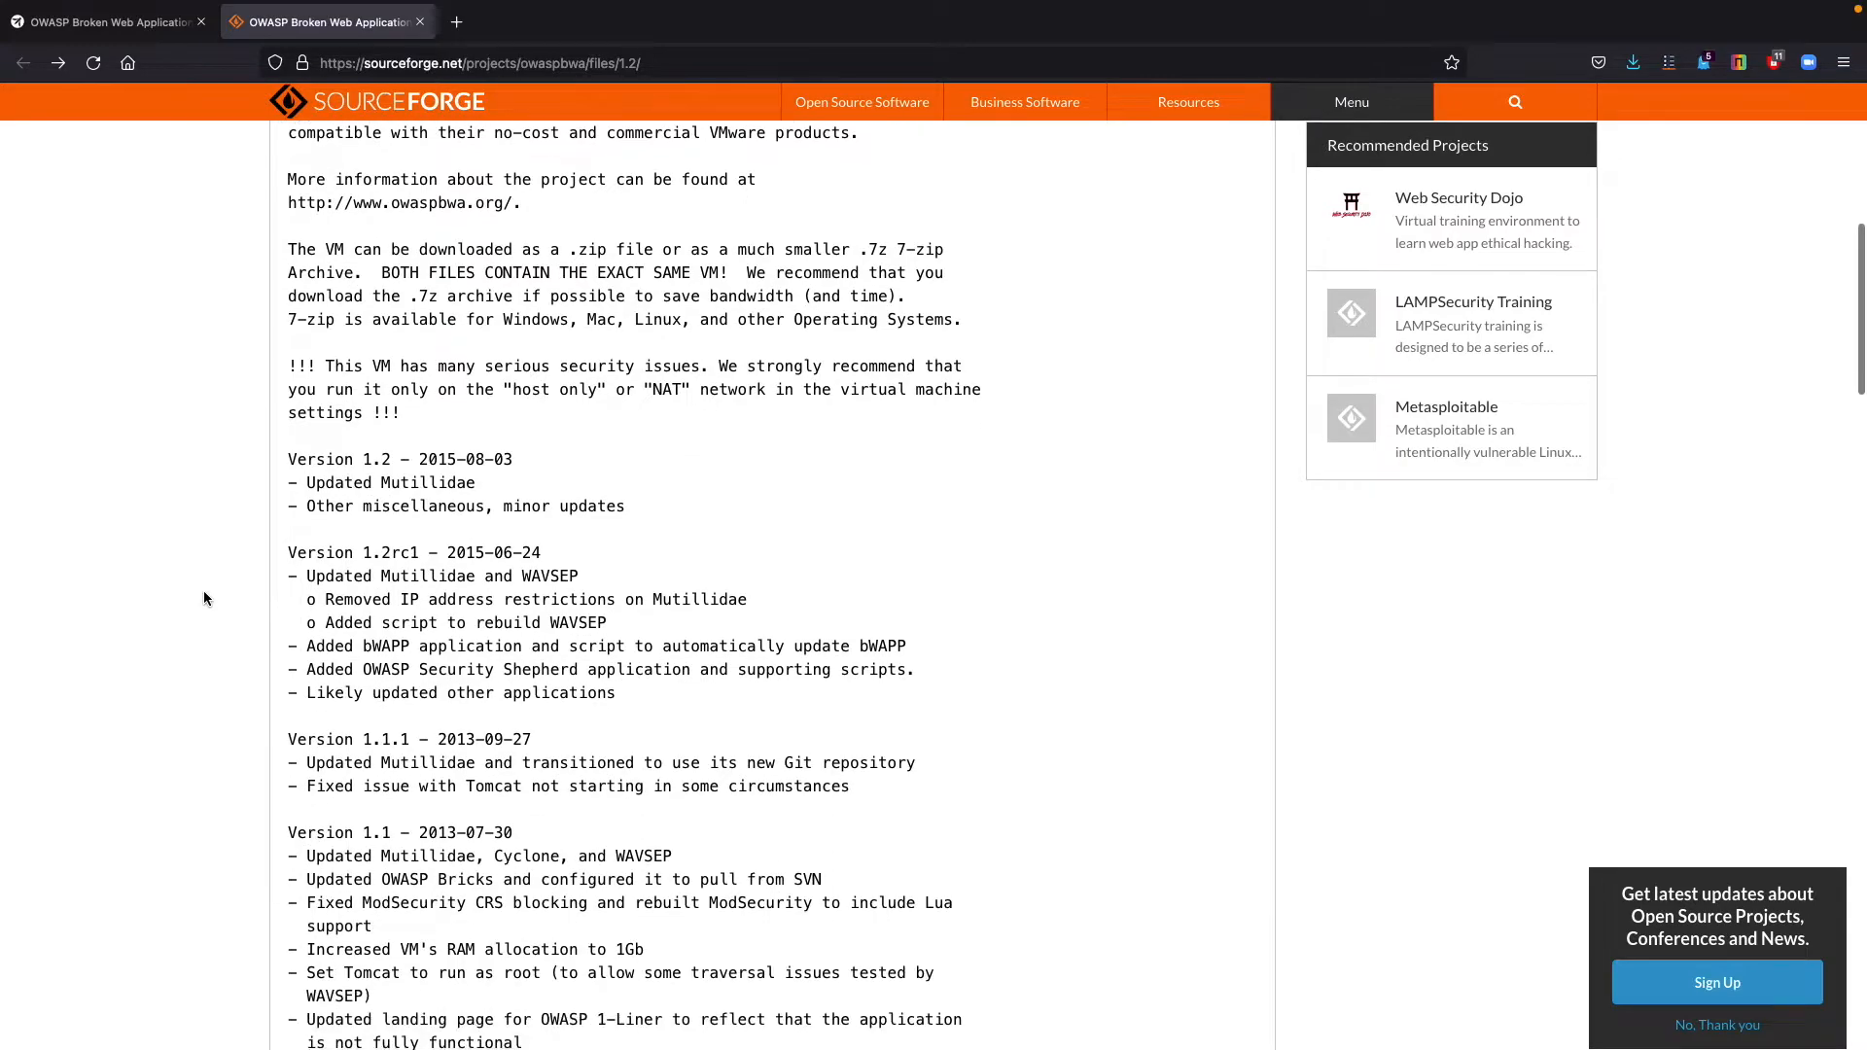
scroll(204, 597, up, 10)
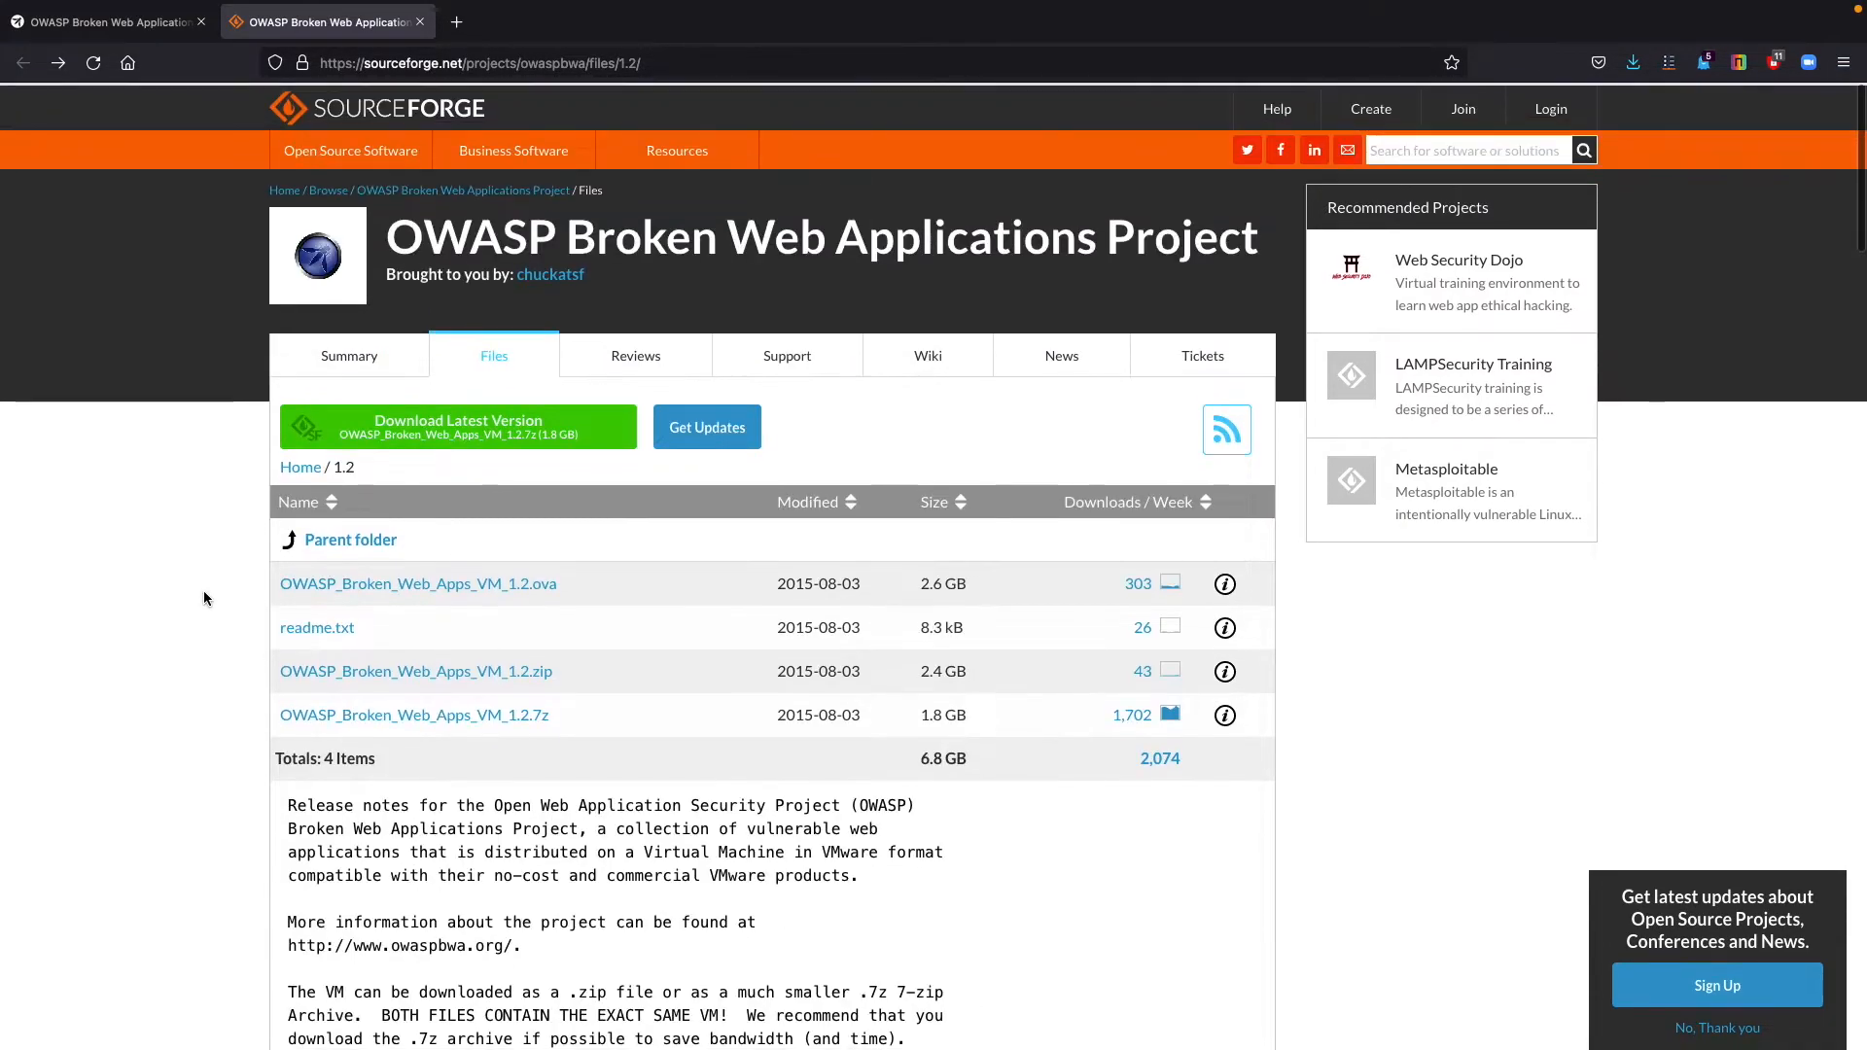
click(455, 588)
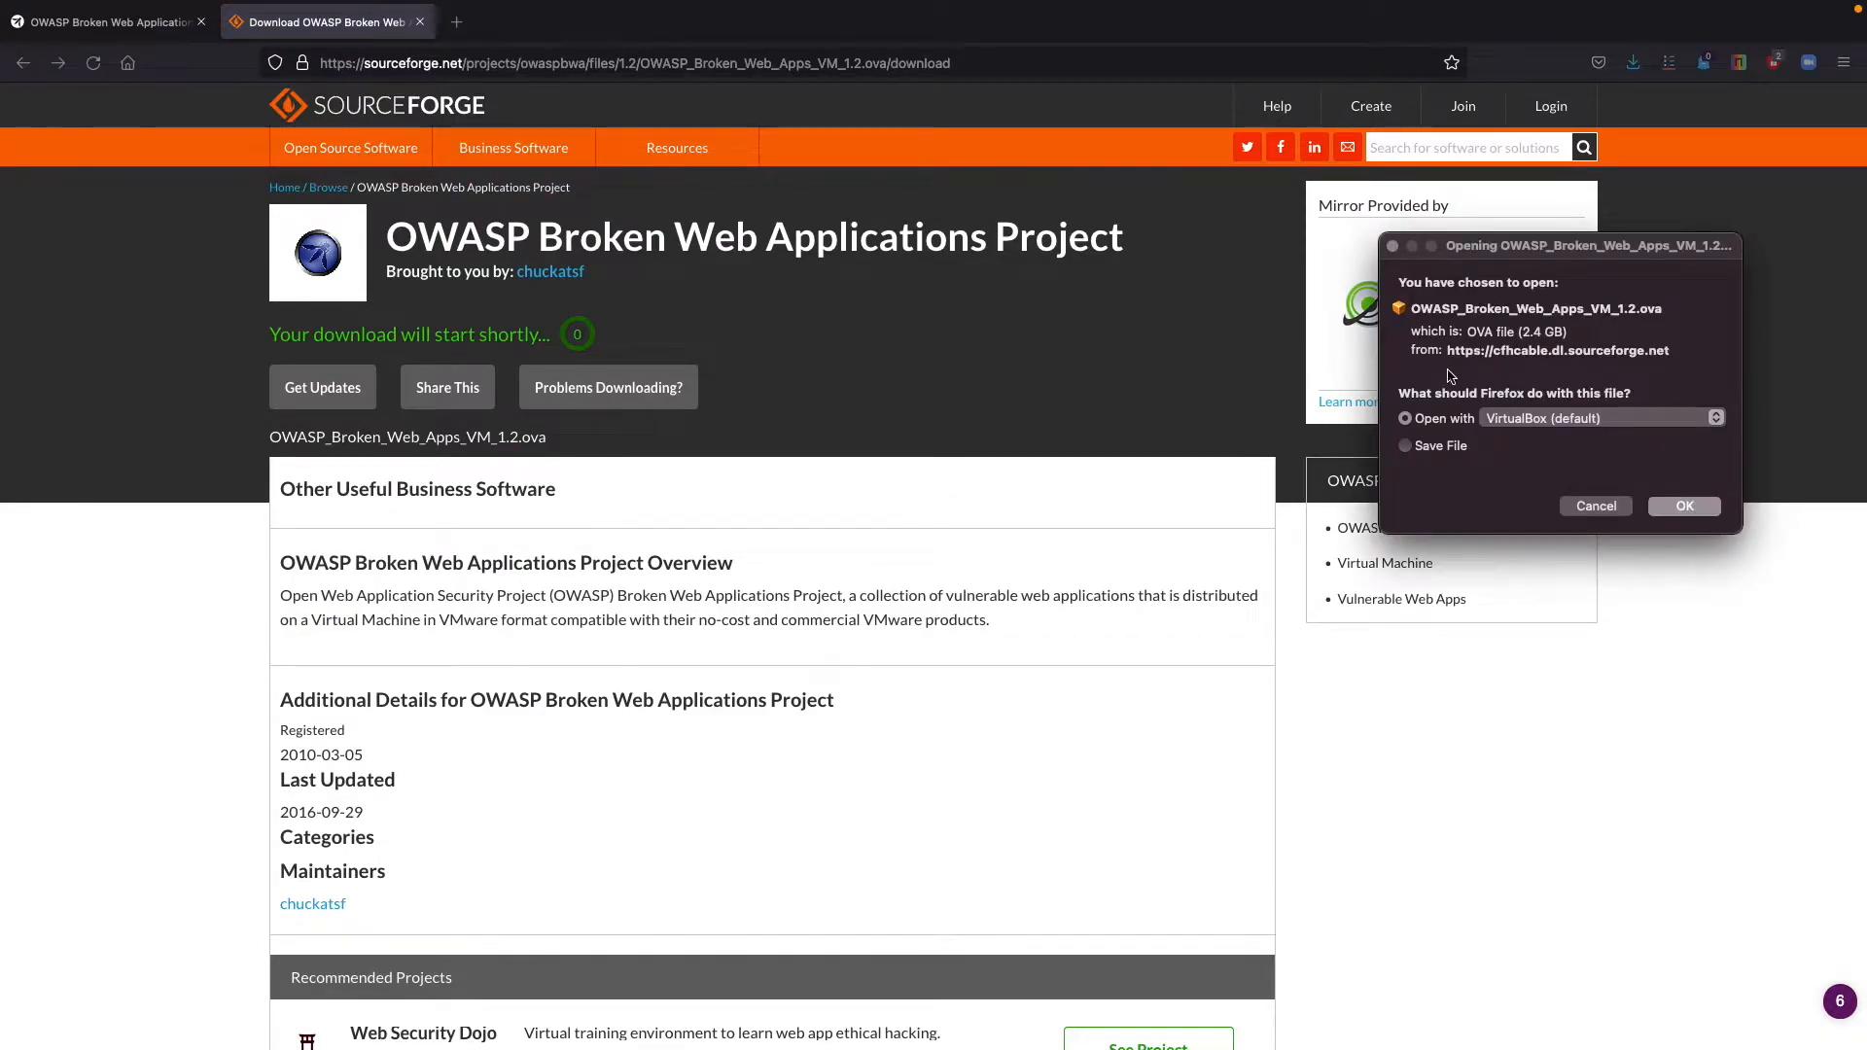
click(1409, 448)
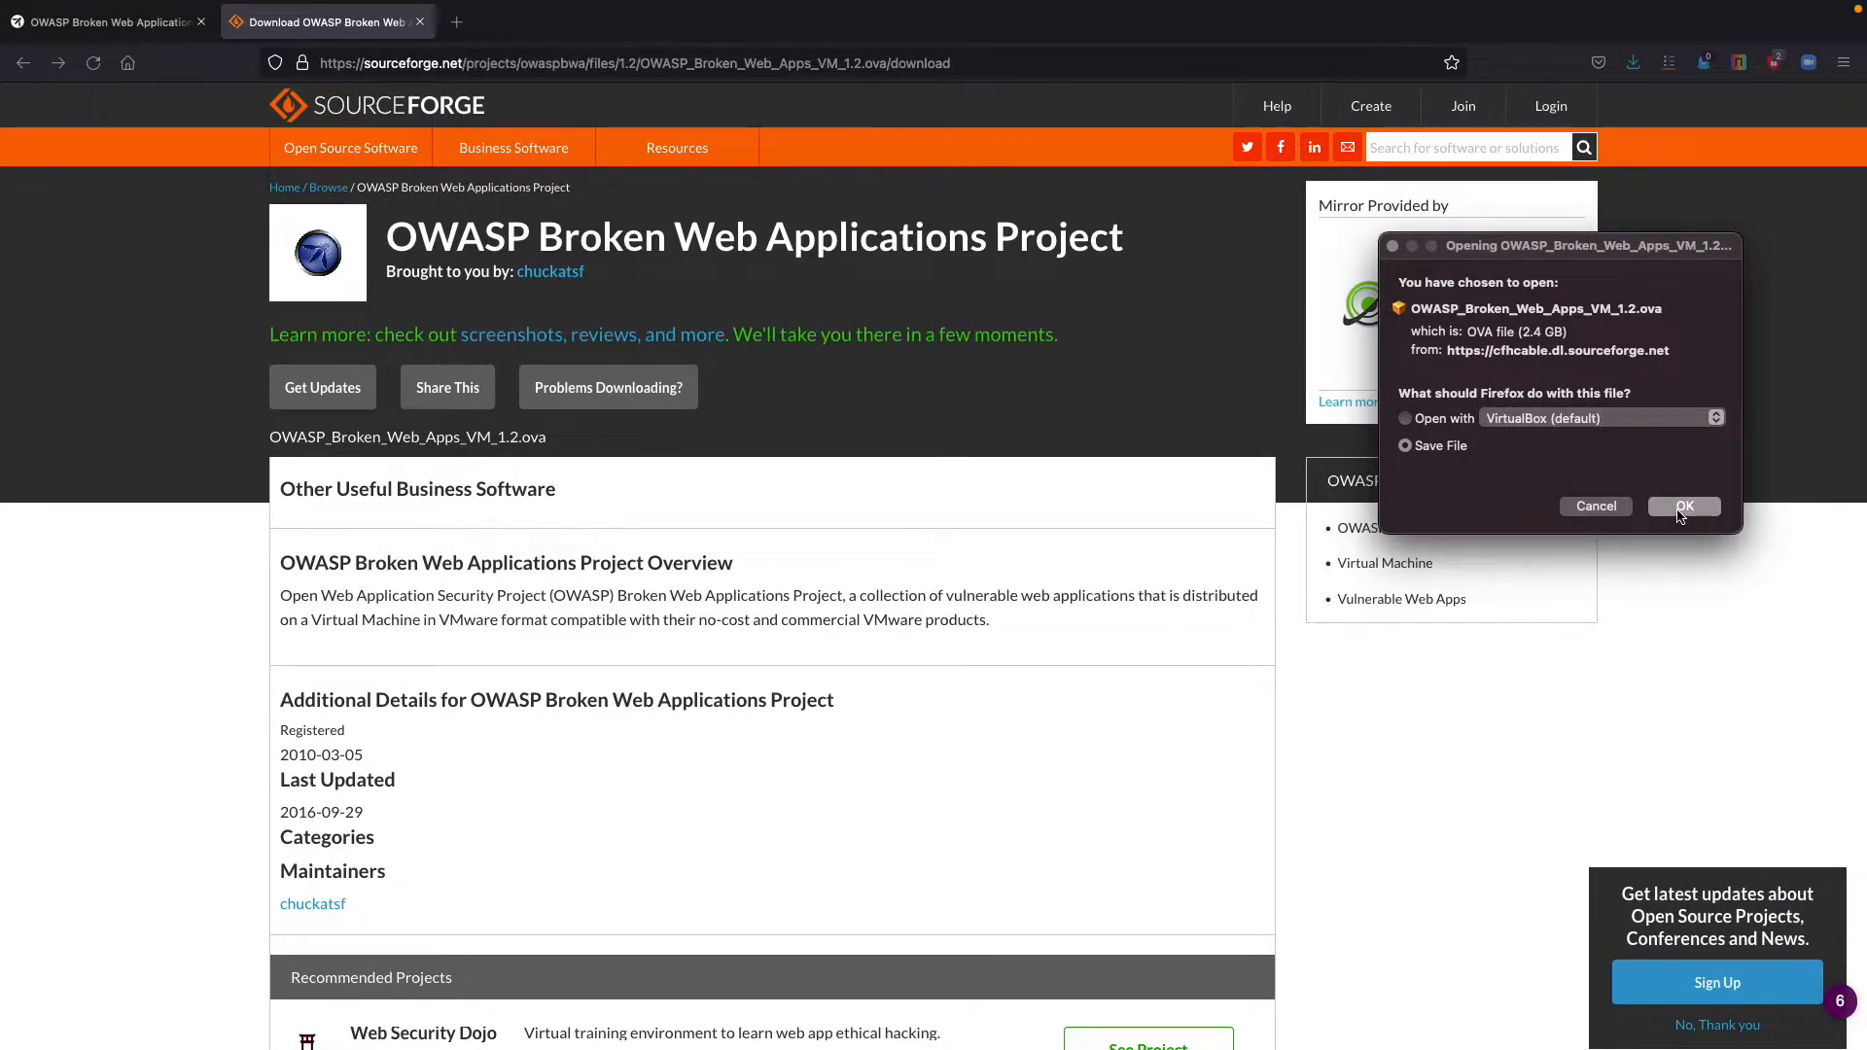
click(1683, 510)
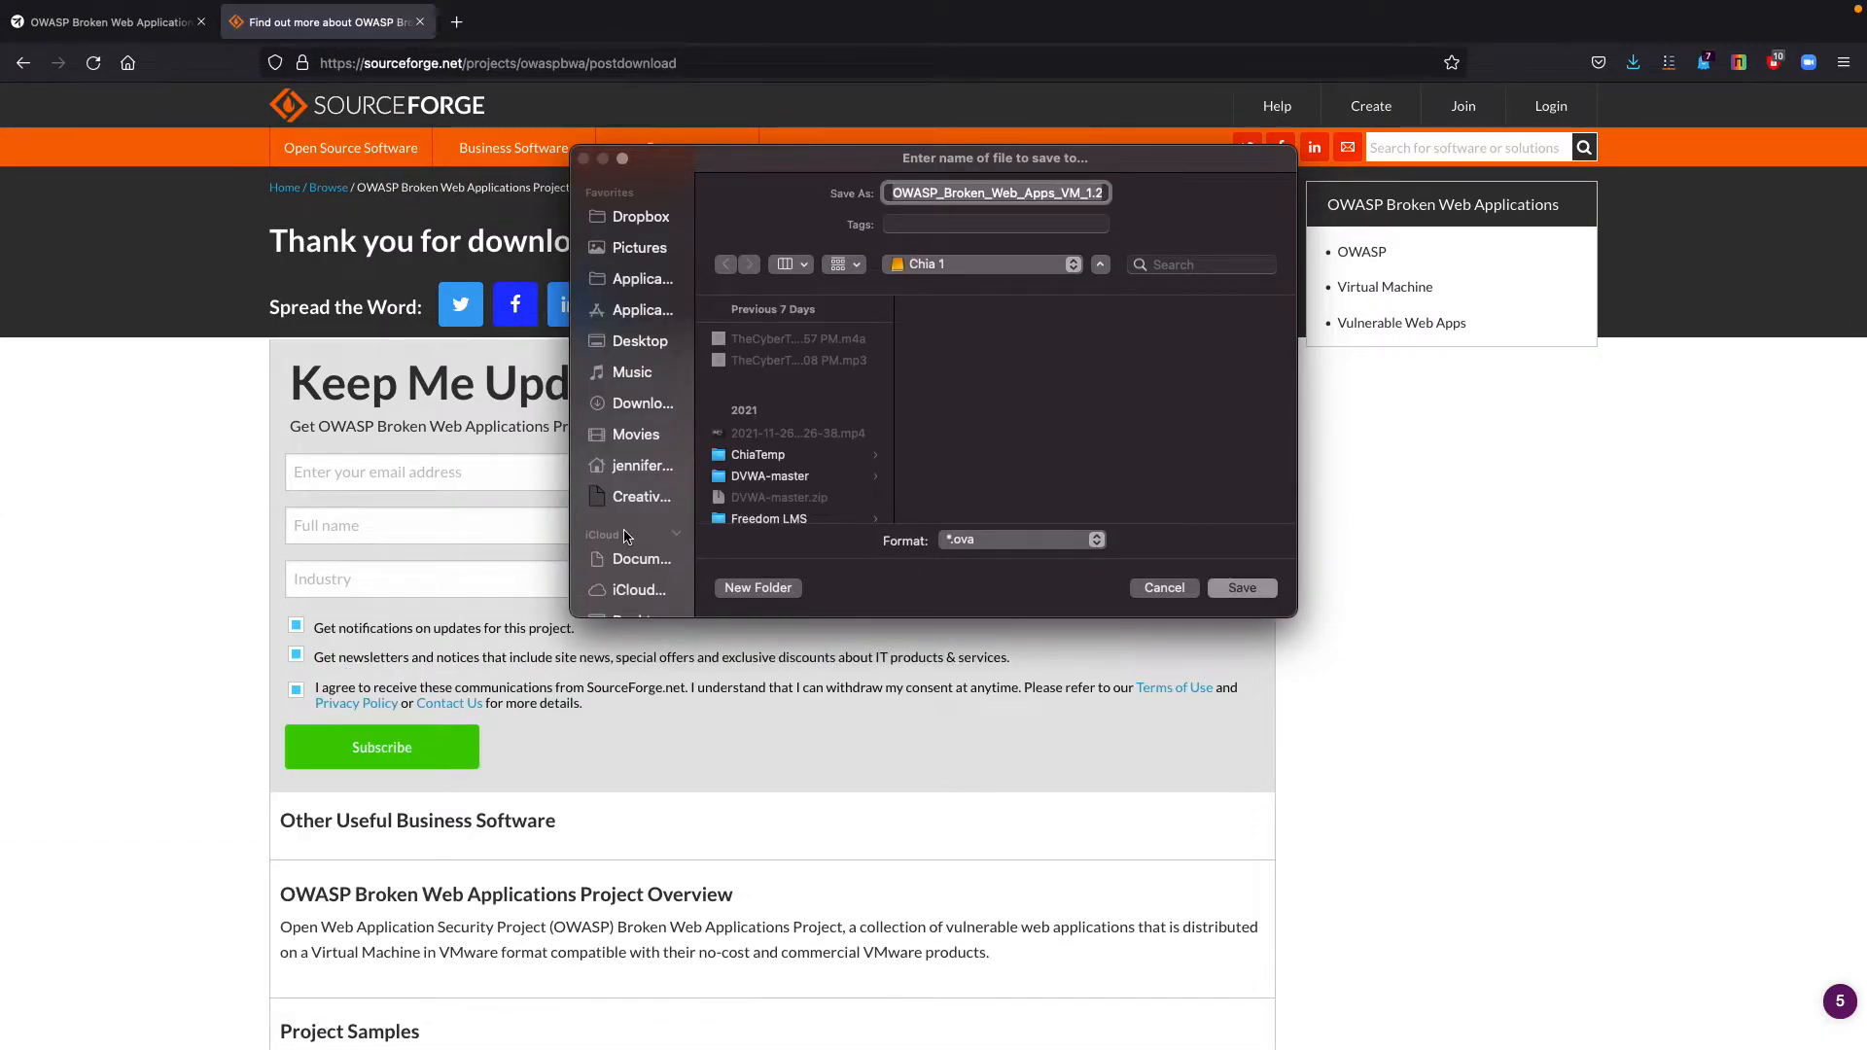
Look through the folders on the Chia 1 and Chia 2 drives for a place to save the OVA file.
scroll(625, 516, down, 8)
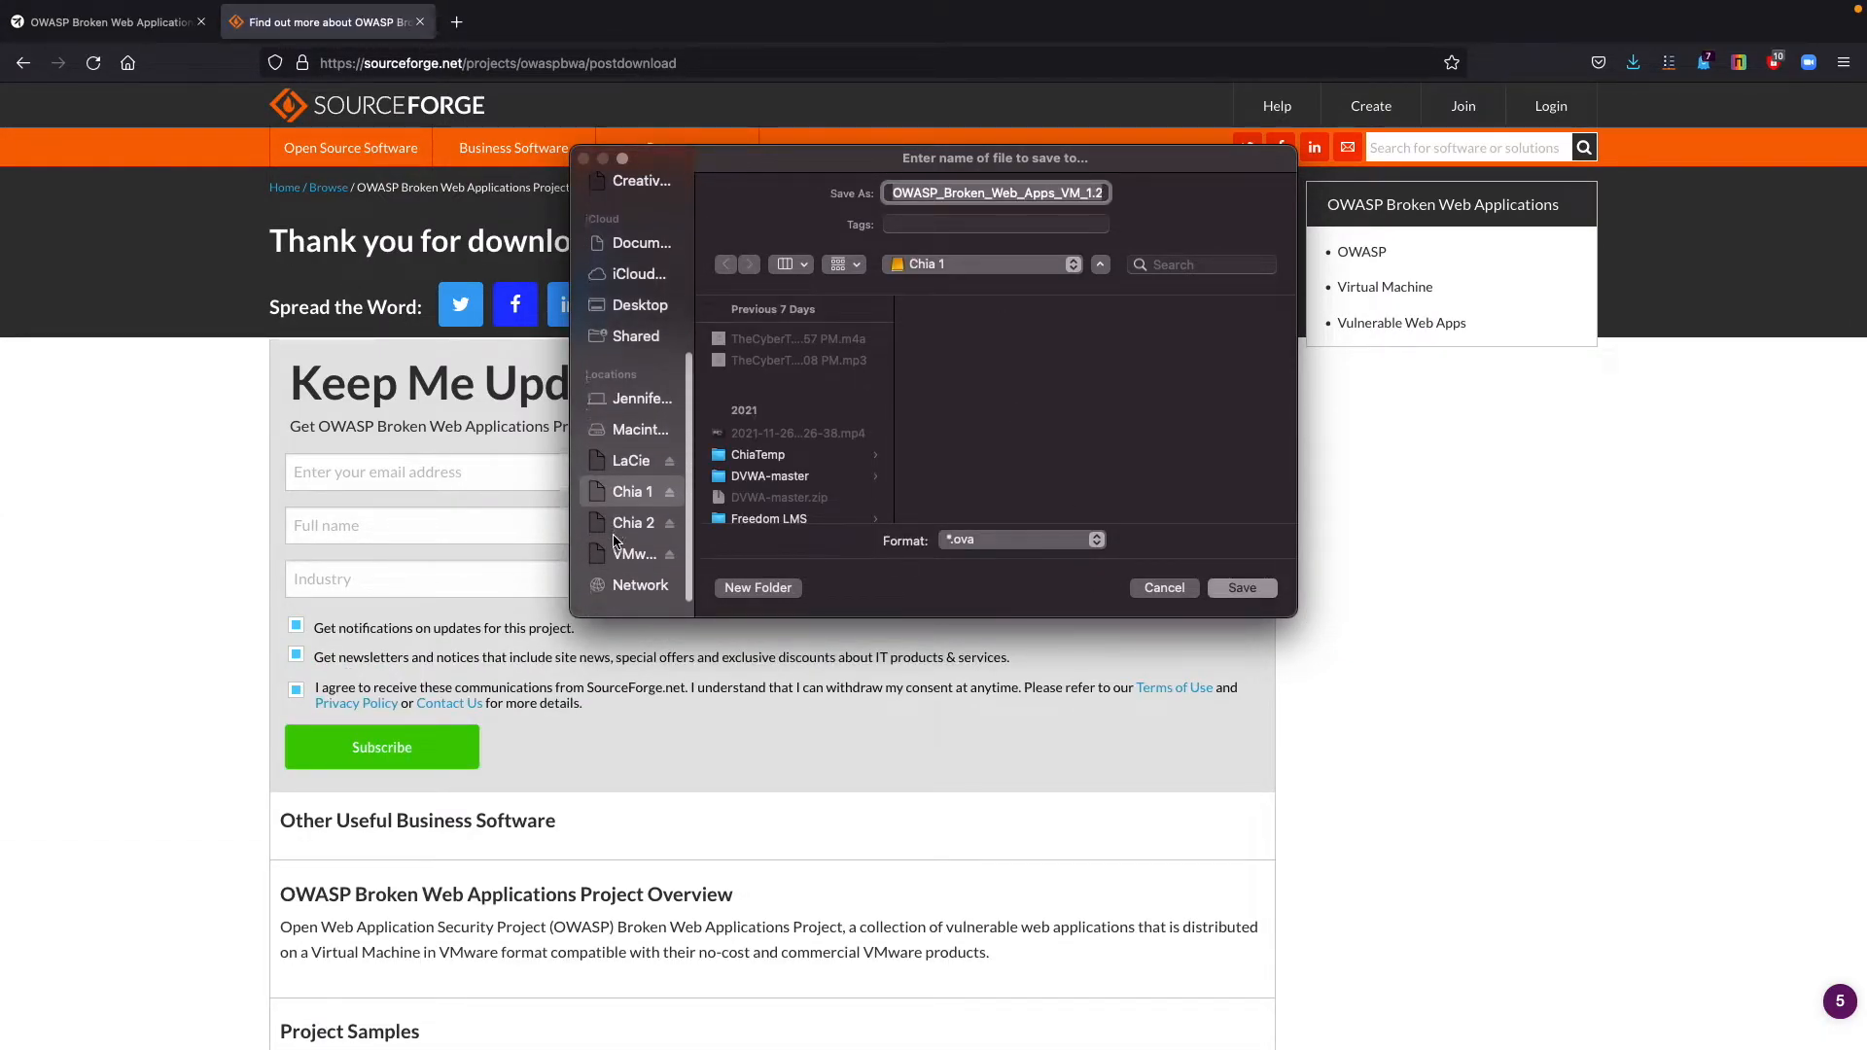
click(627, 515)
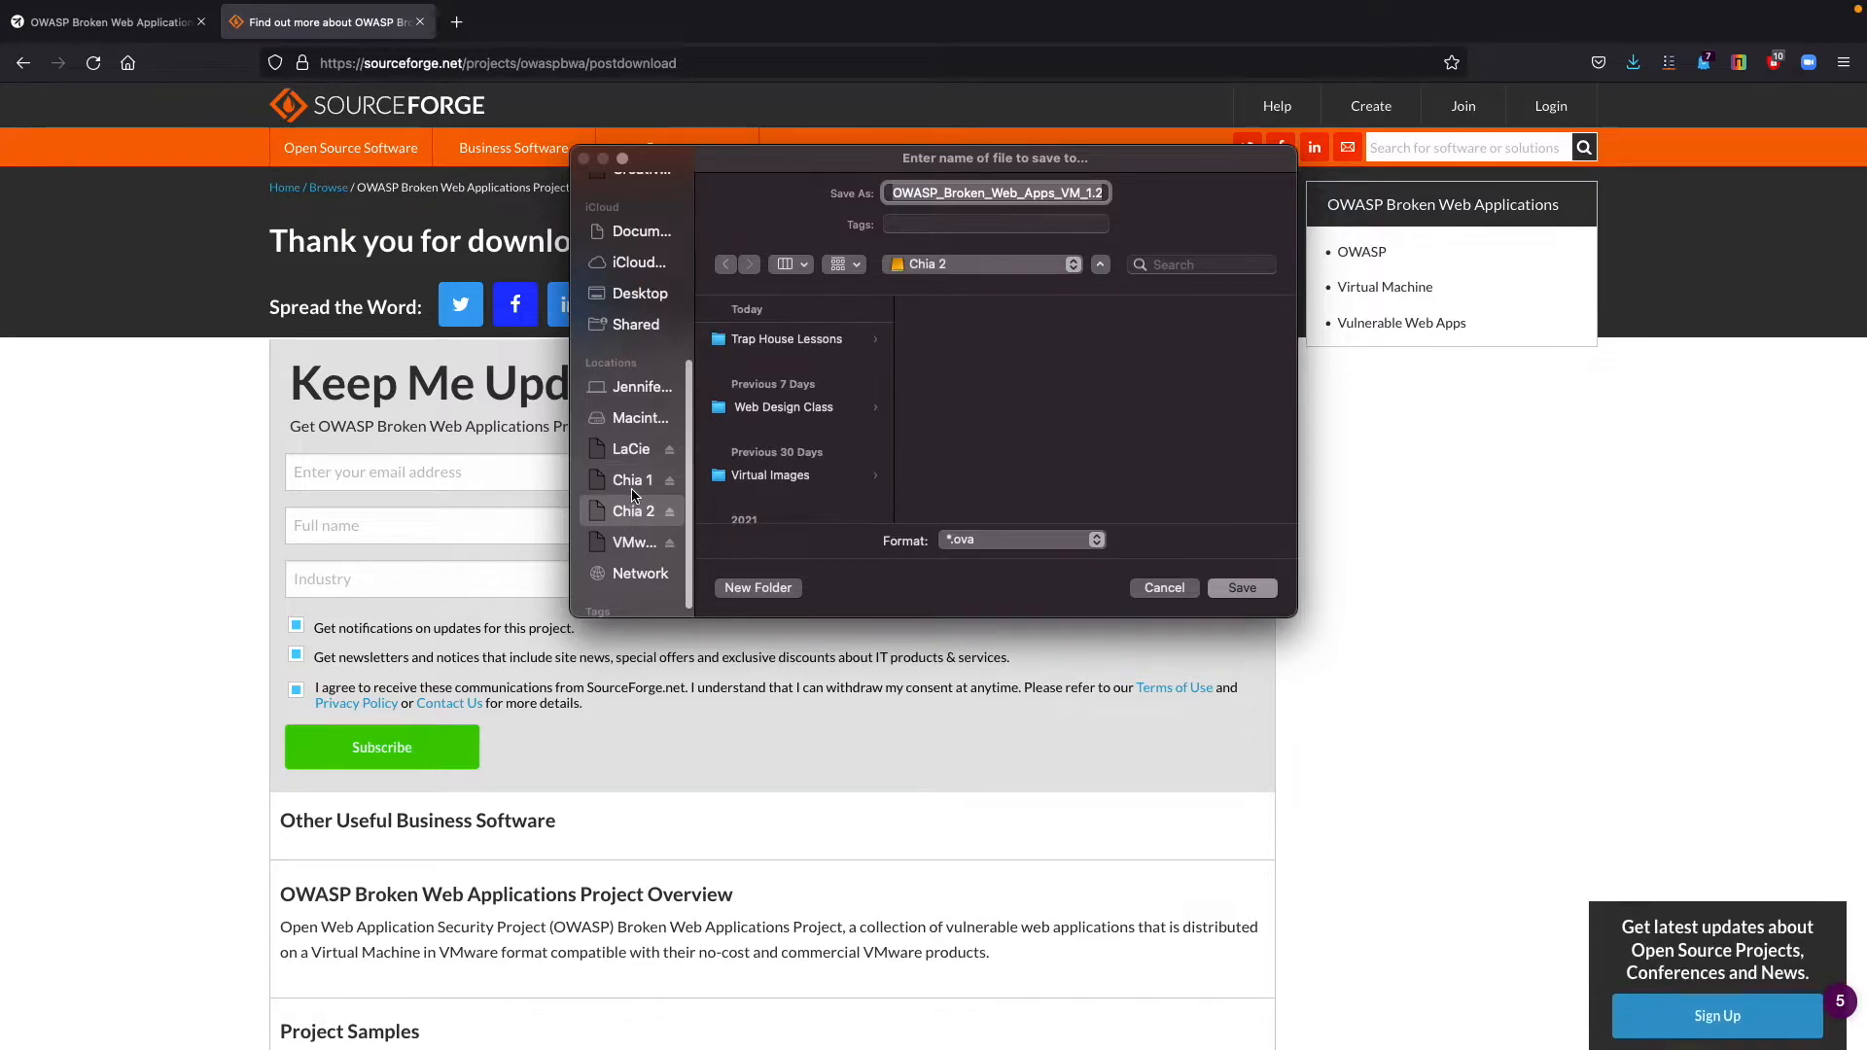
click(631, 494)
scroll(764, 486, down, 3)
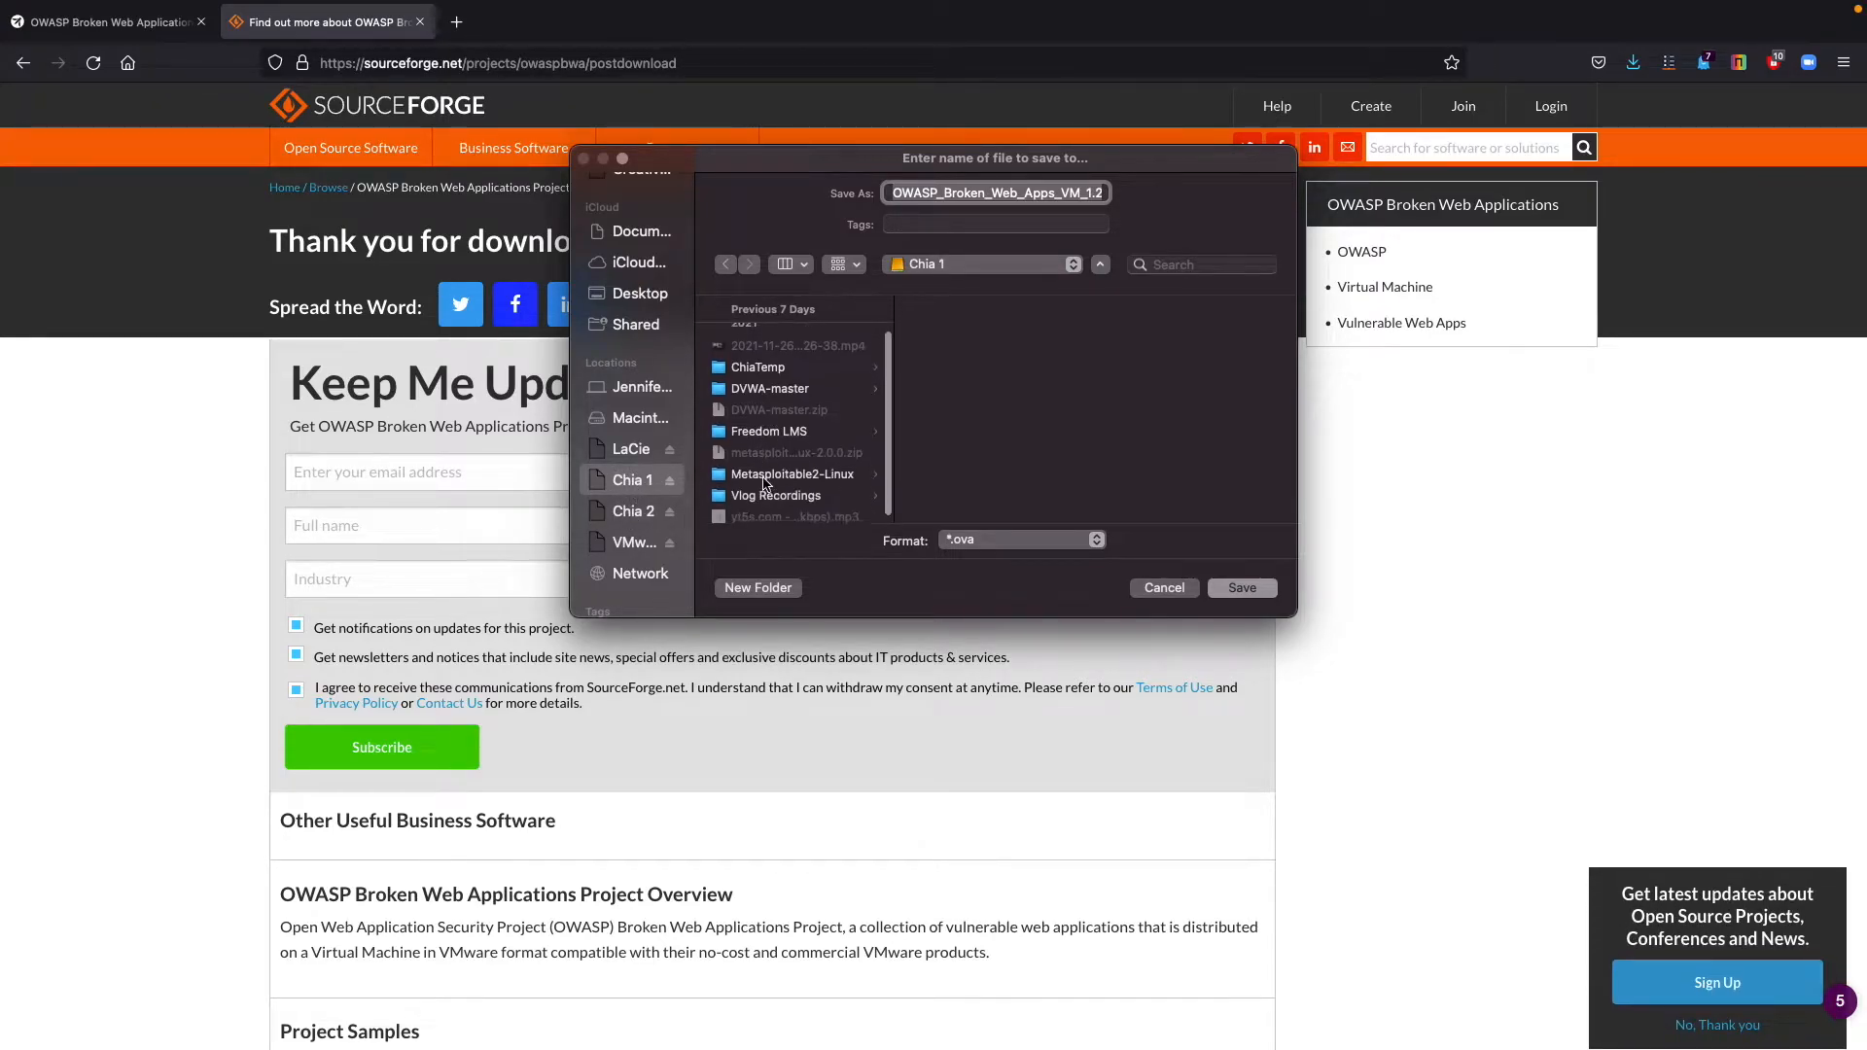
click(627, 513)
scroll(814, 437, down, 2)
scroll(815, 440, up, 2)
scroll(815, 439, down, 1)
click(834, 339)
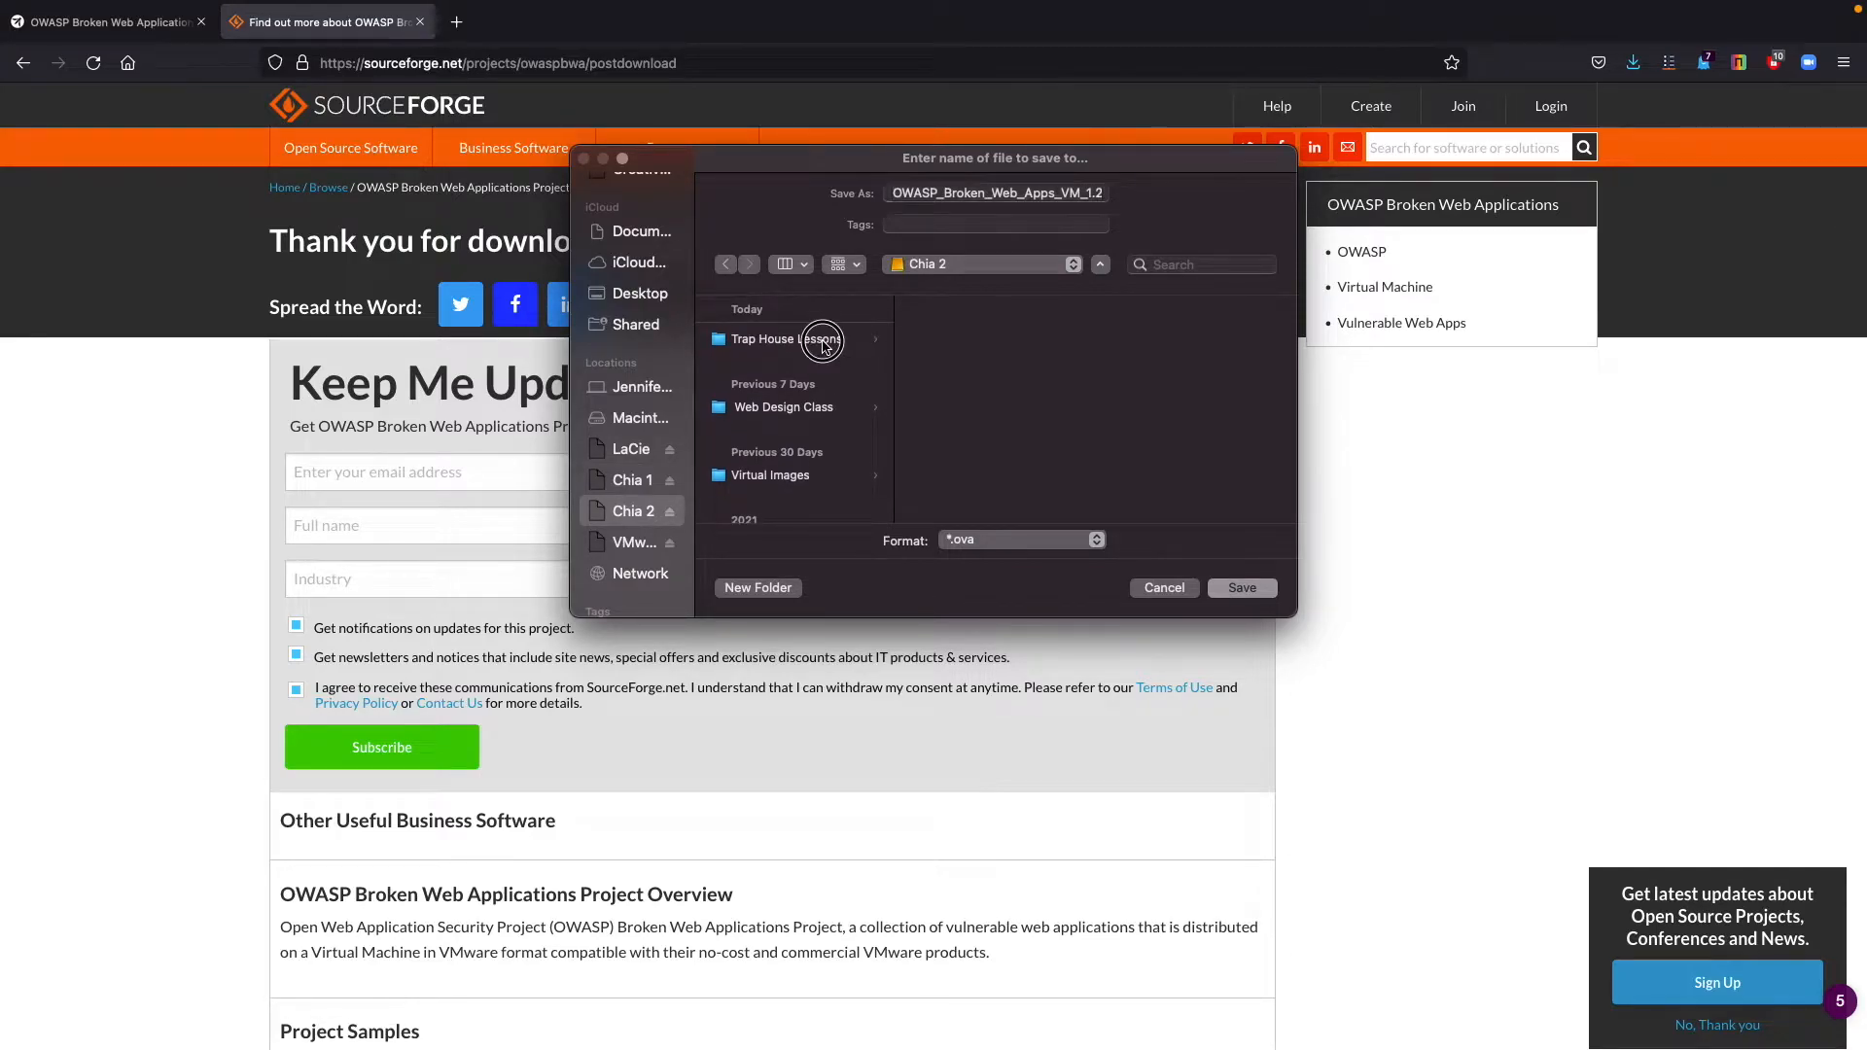
click(962, 339)
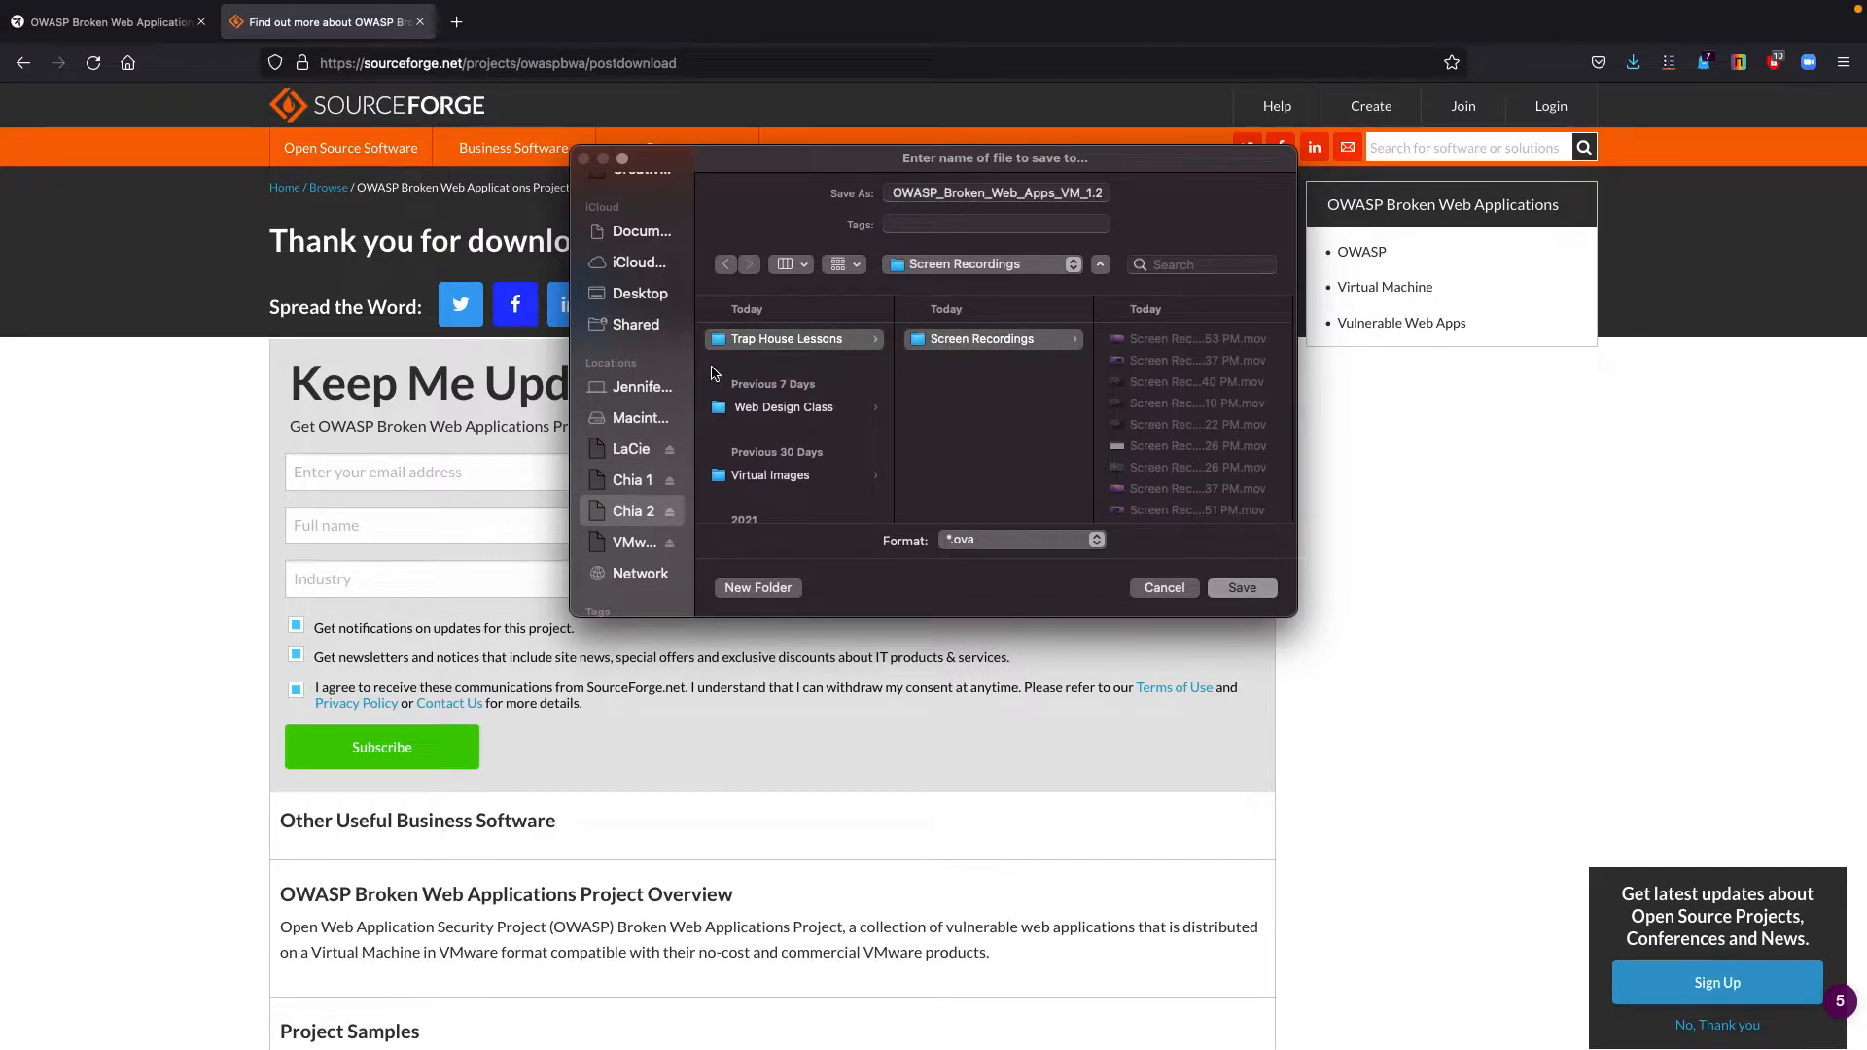
click(632, 480)
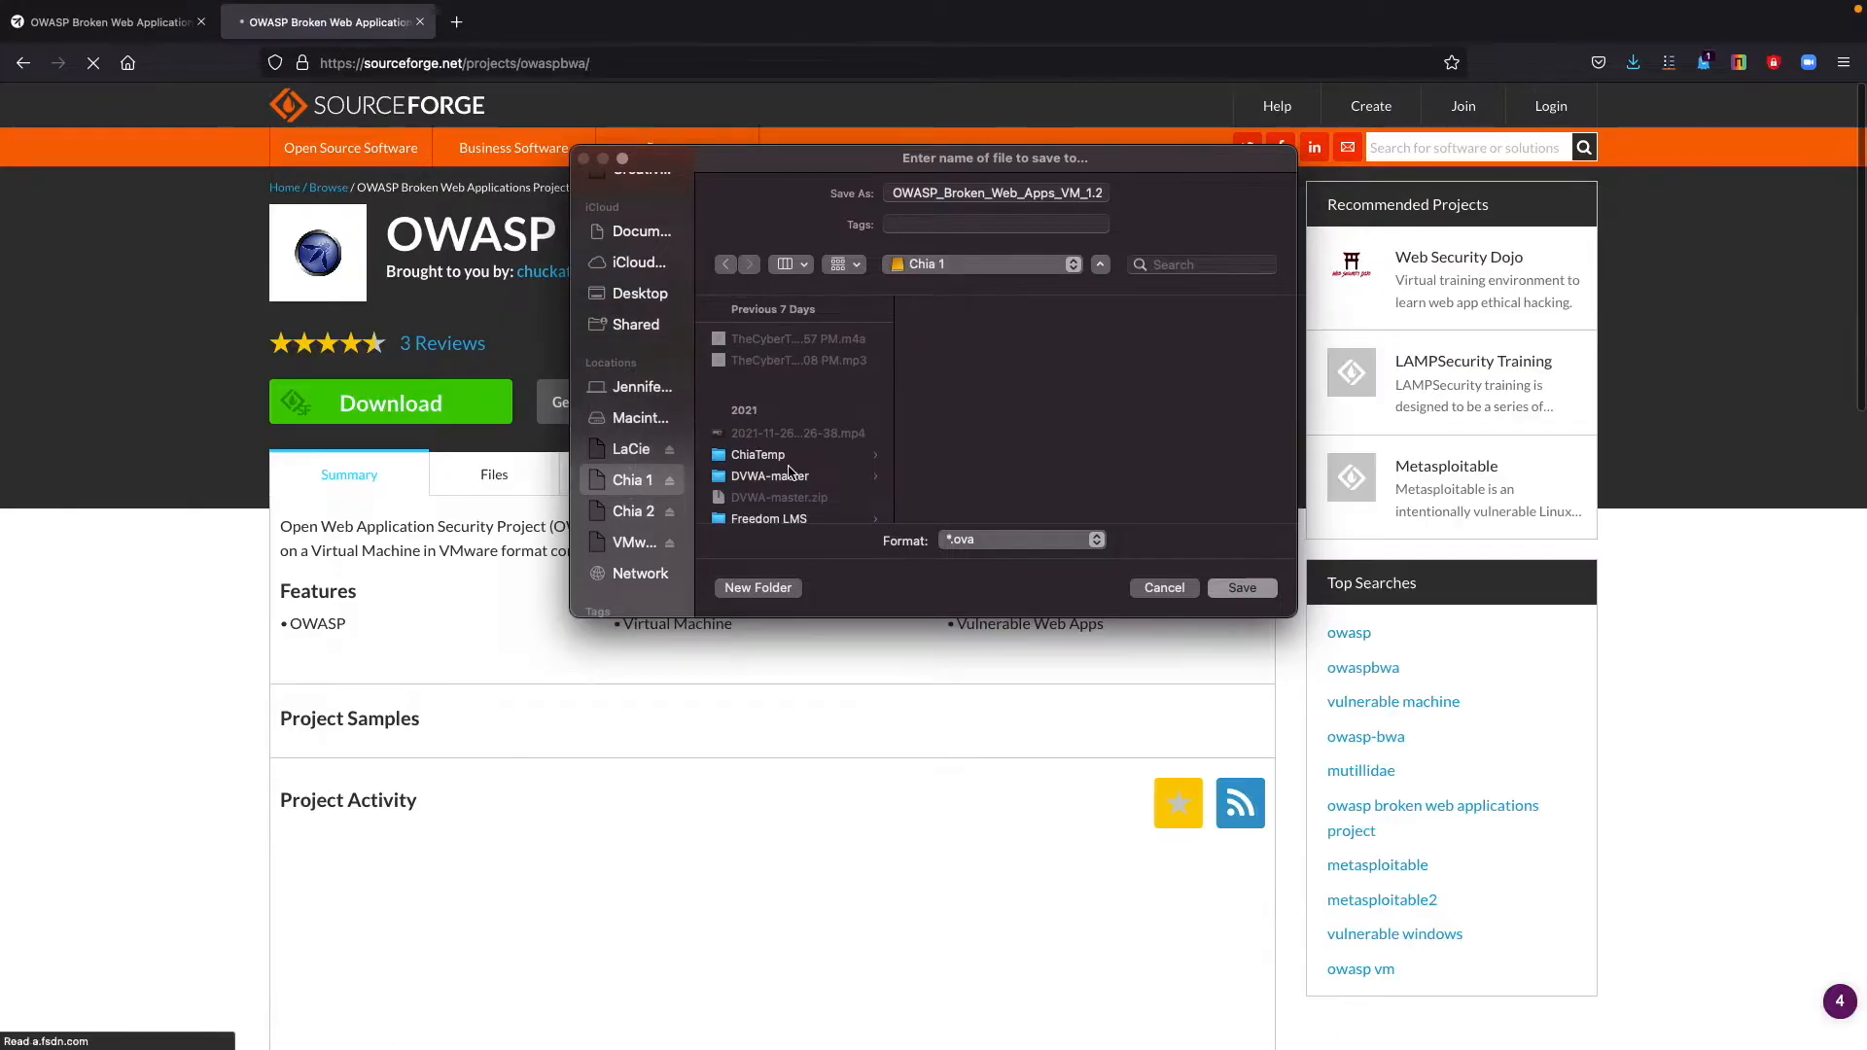
scroll(788, 471, down, 2)
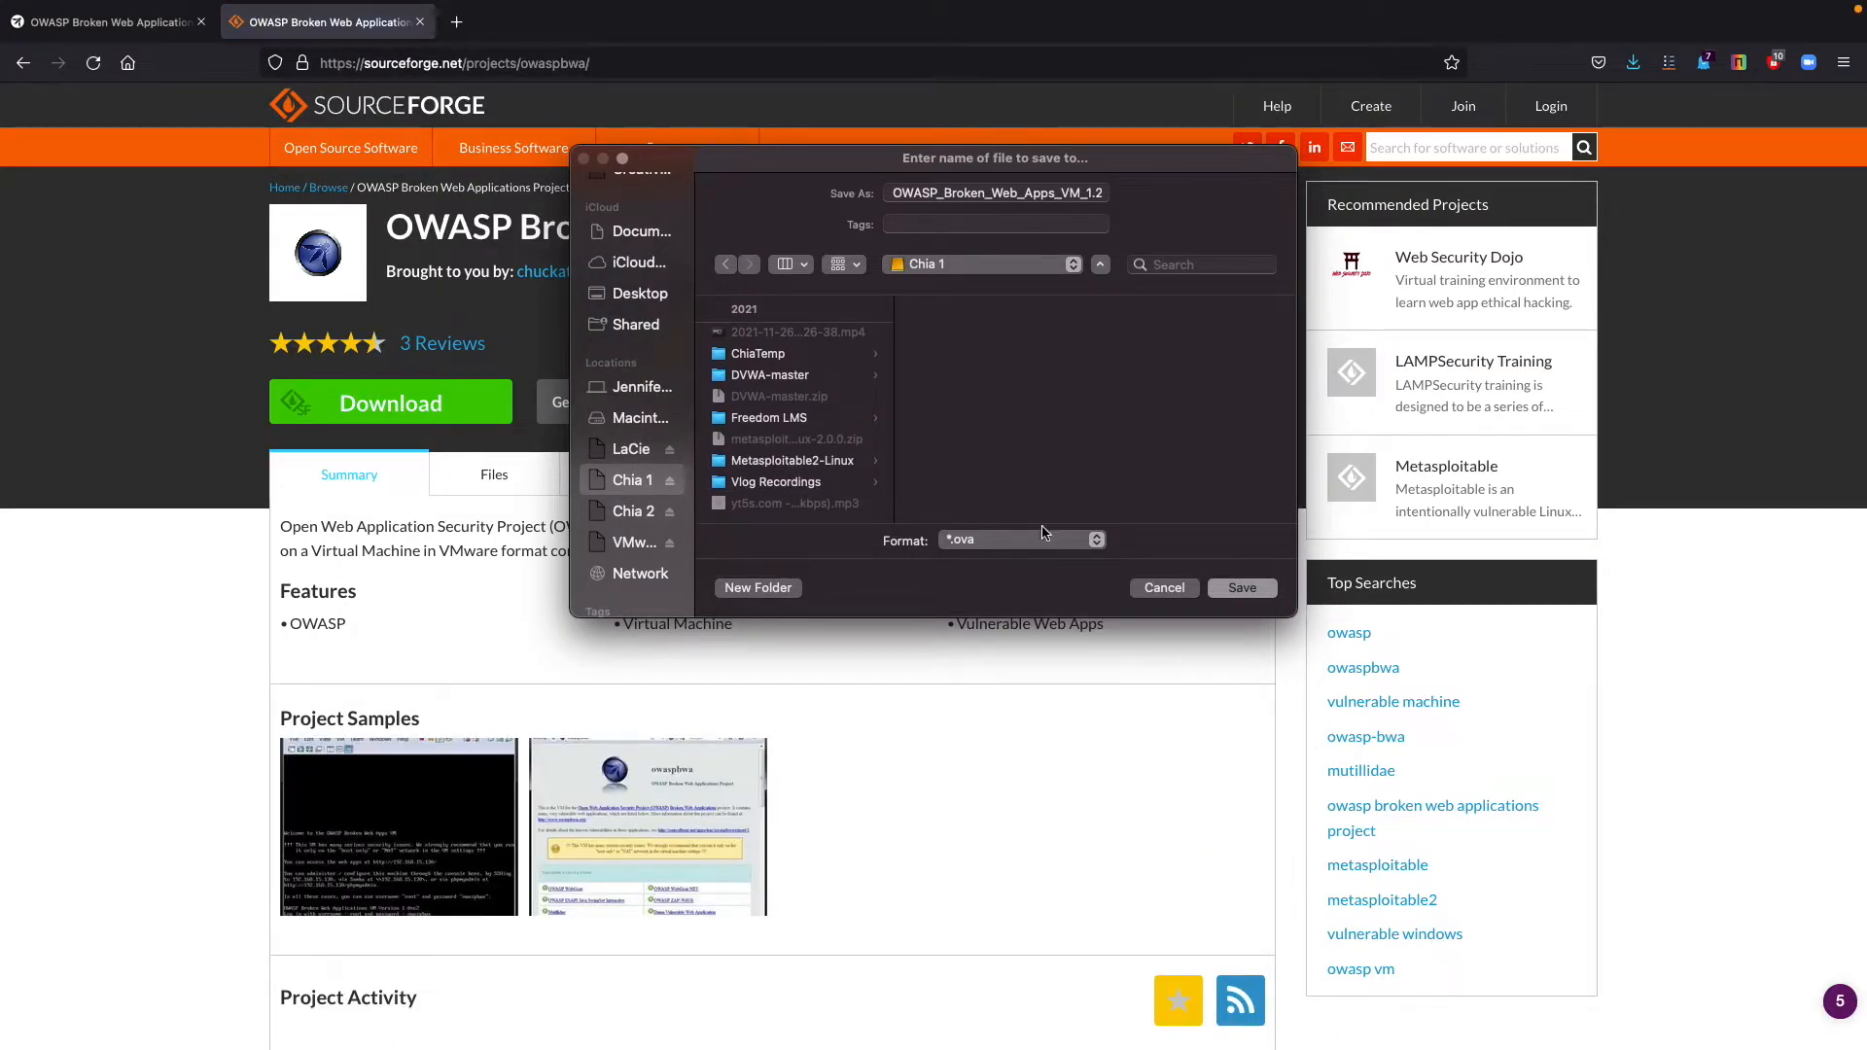
scroll(641, 428, down, 1)
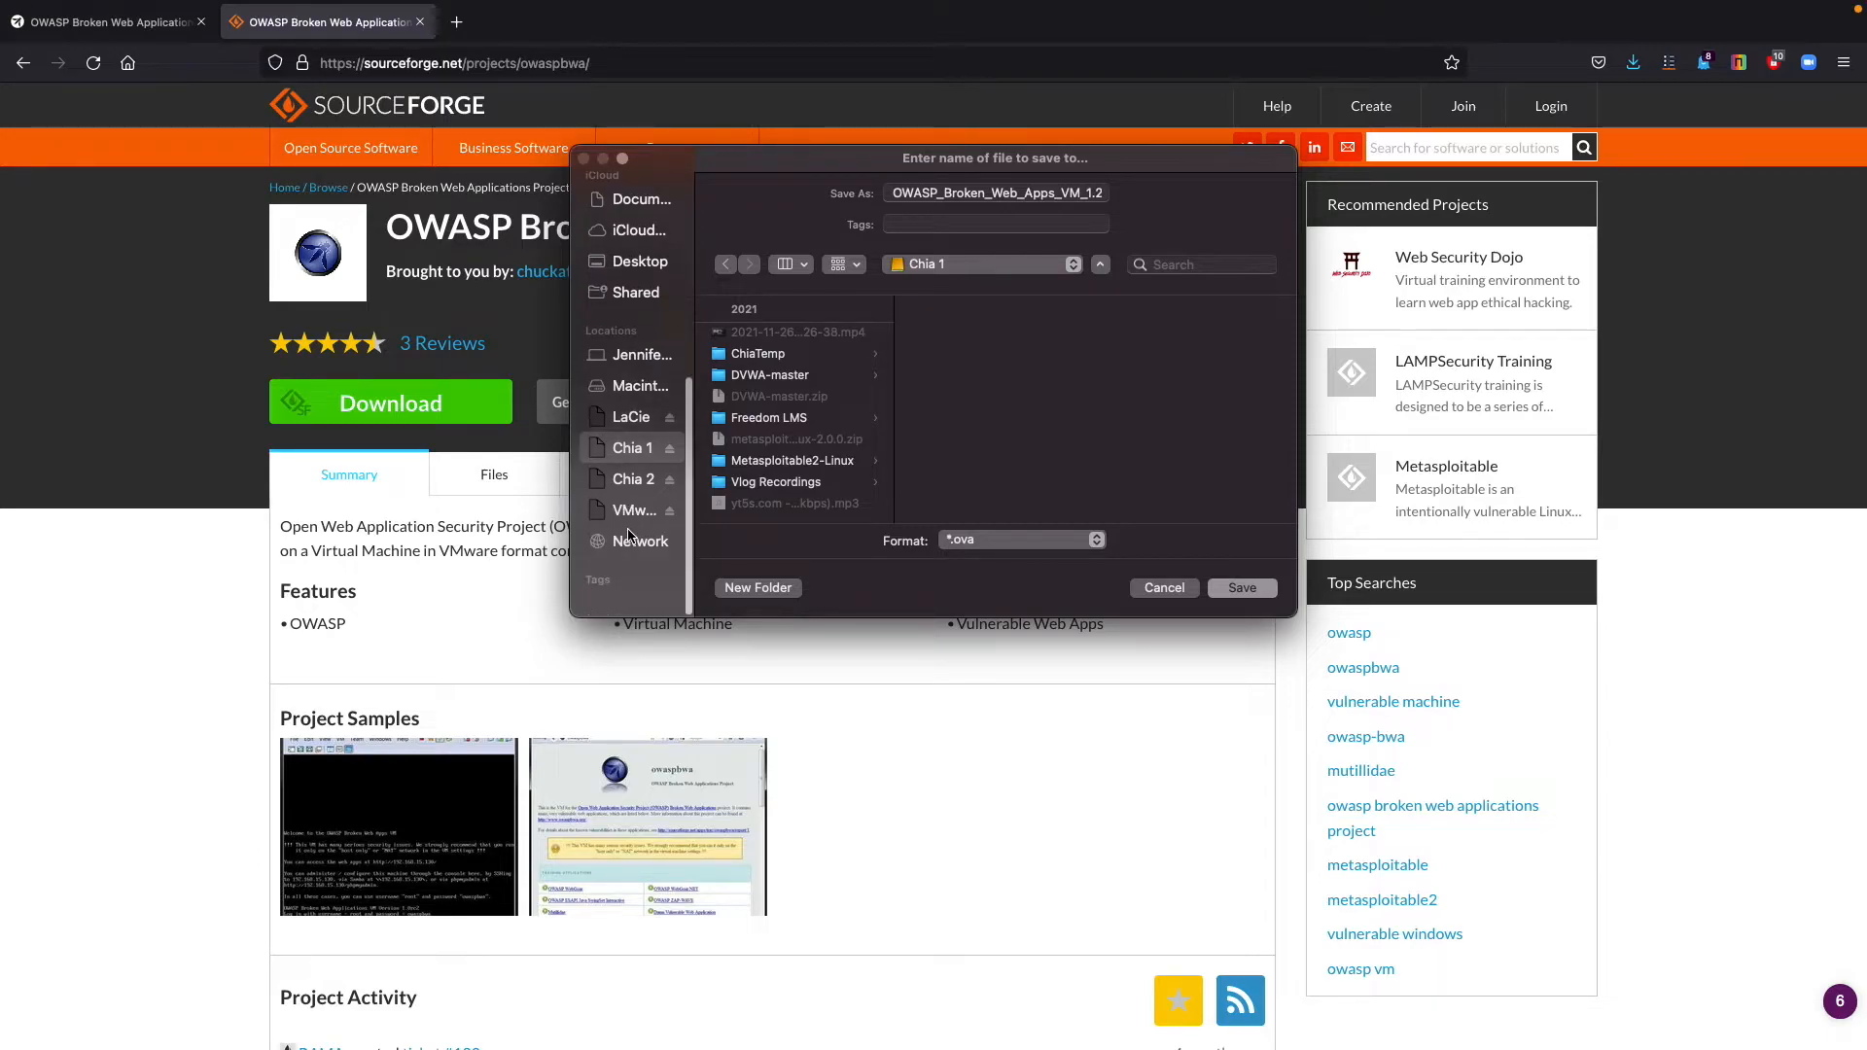
Try to save the OVA file in the Linux Machines folder on the LaCie drive, declining replacement and cancelling the save.
click(637, 436)
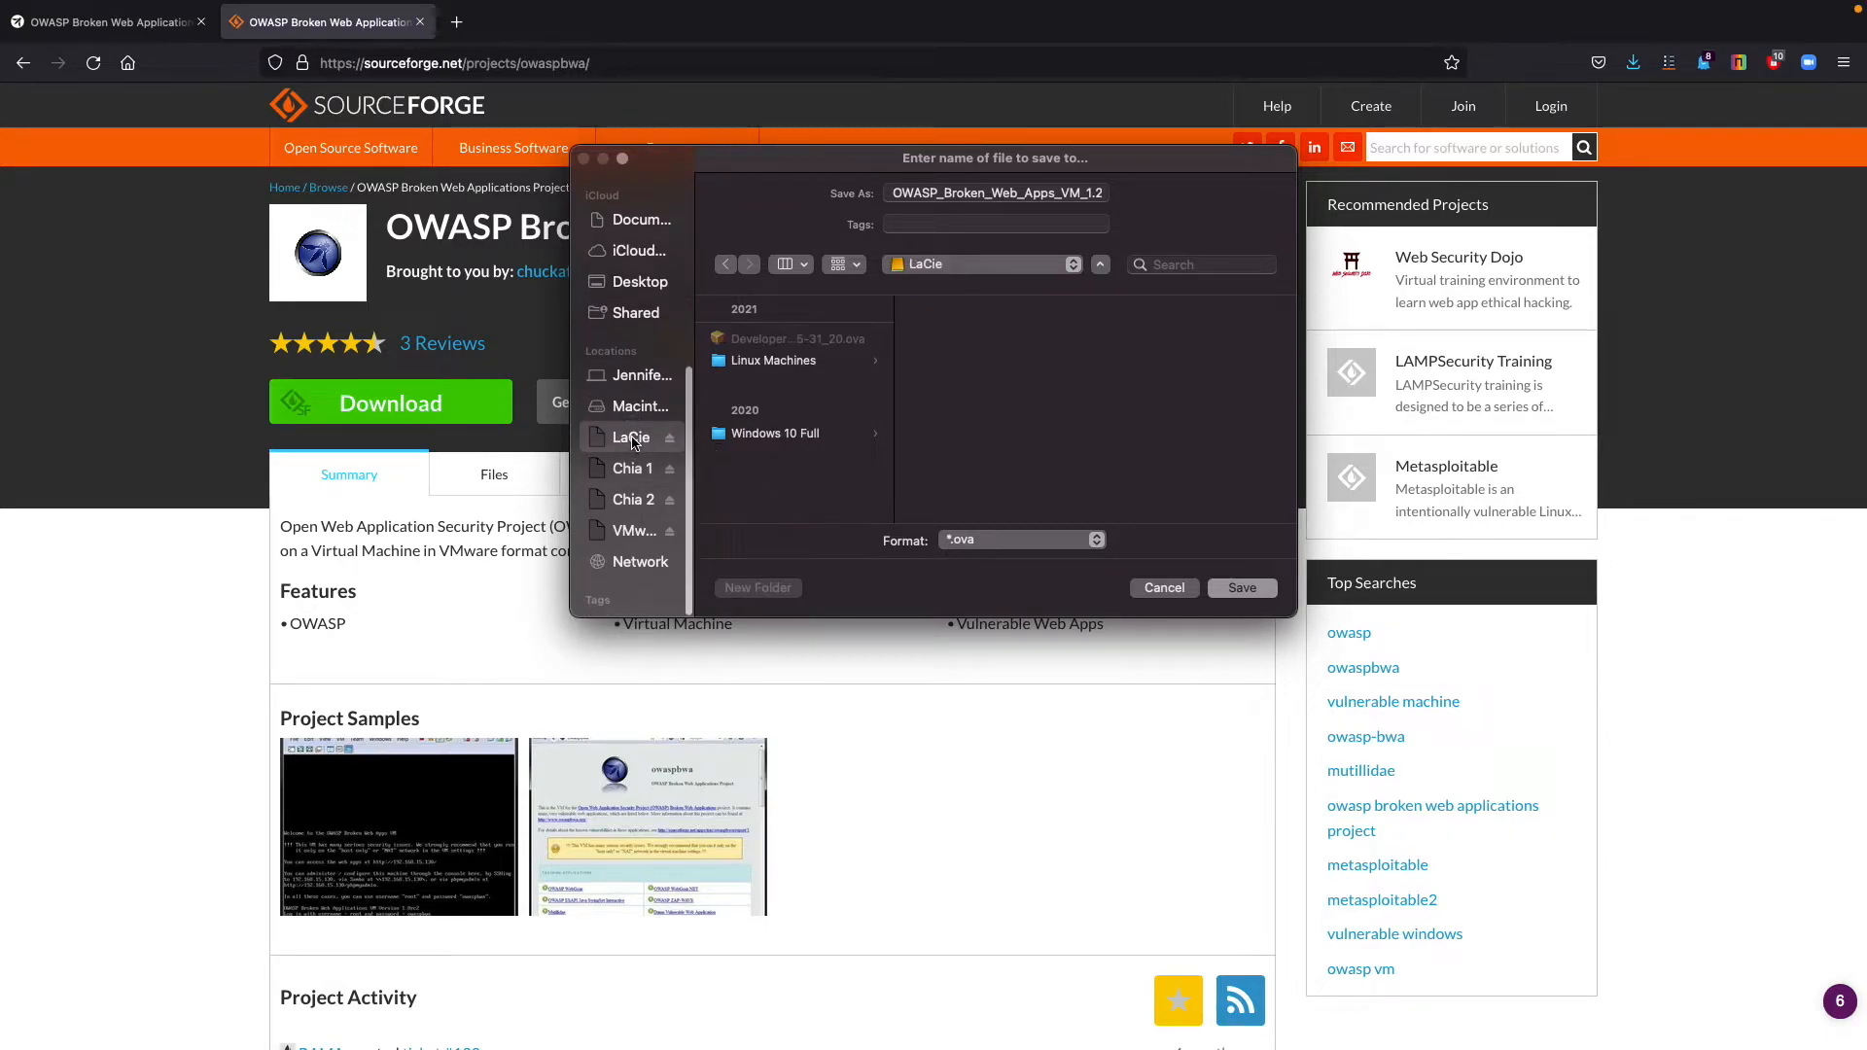
click(784, 363)
click(1243, 590)
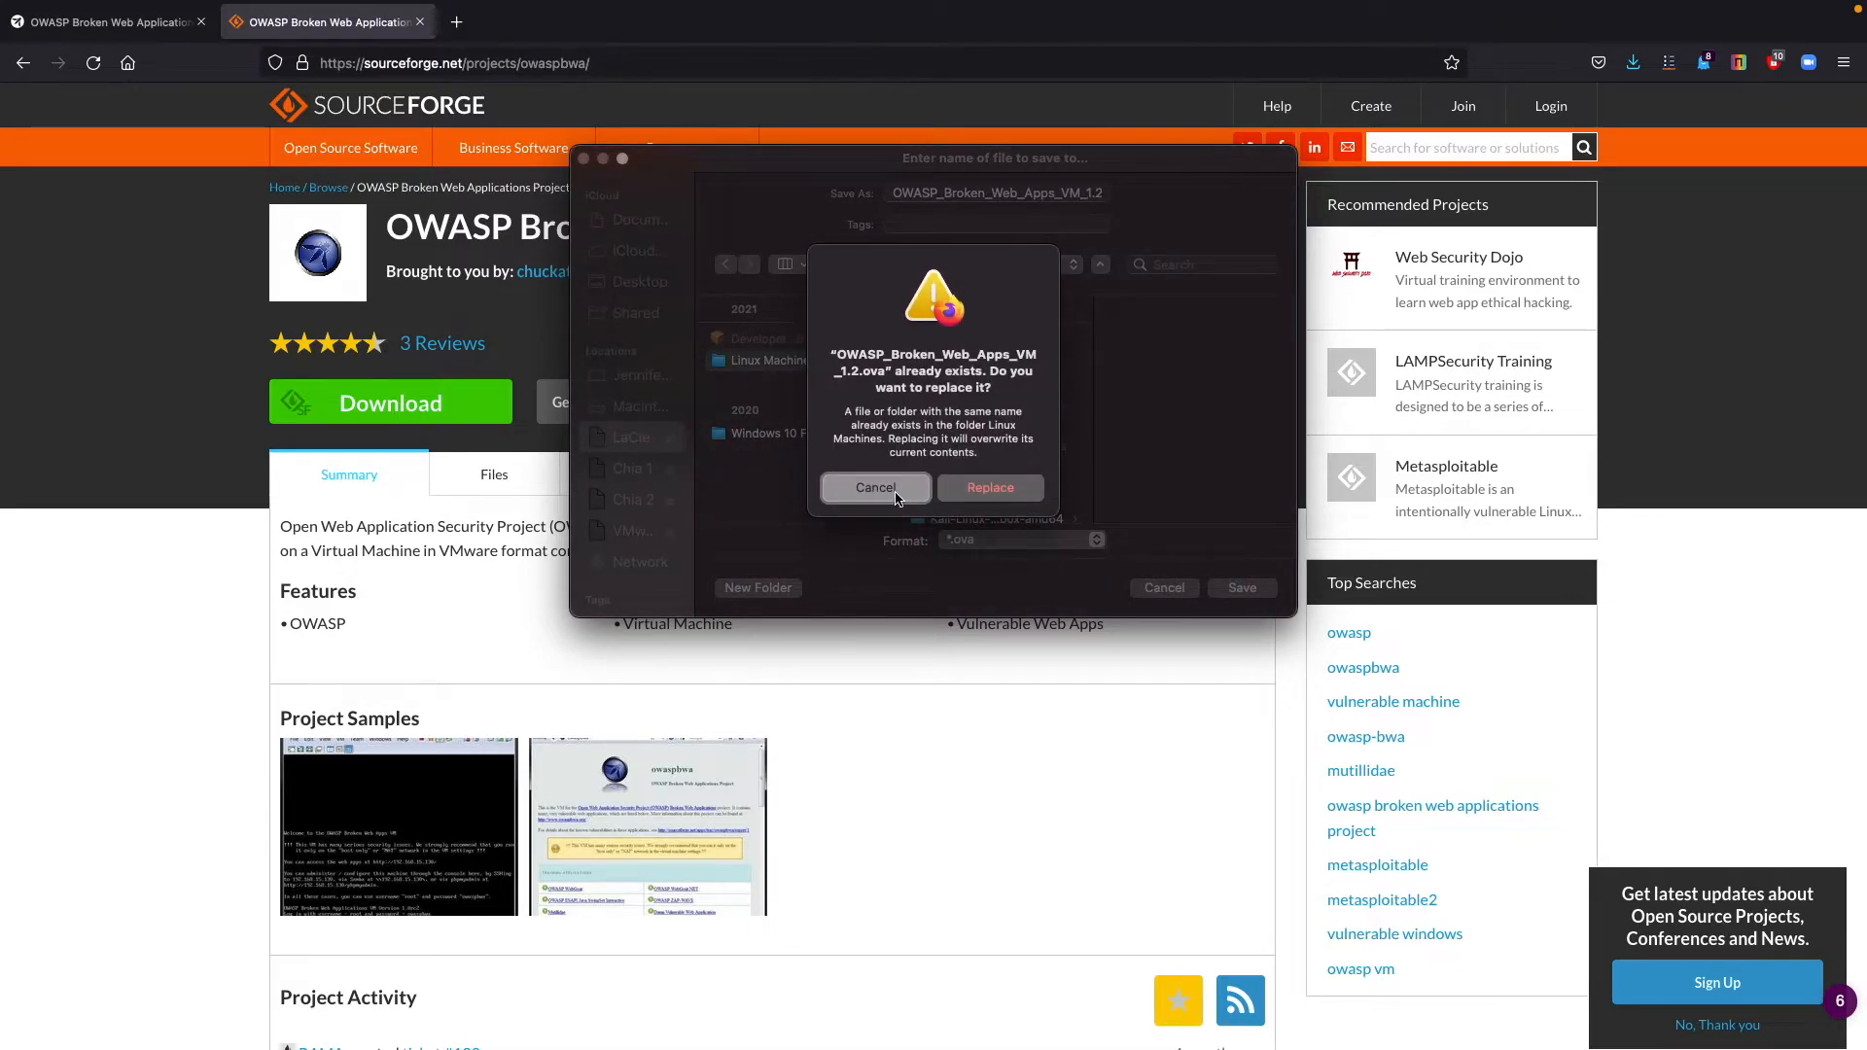
click(895, 494)
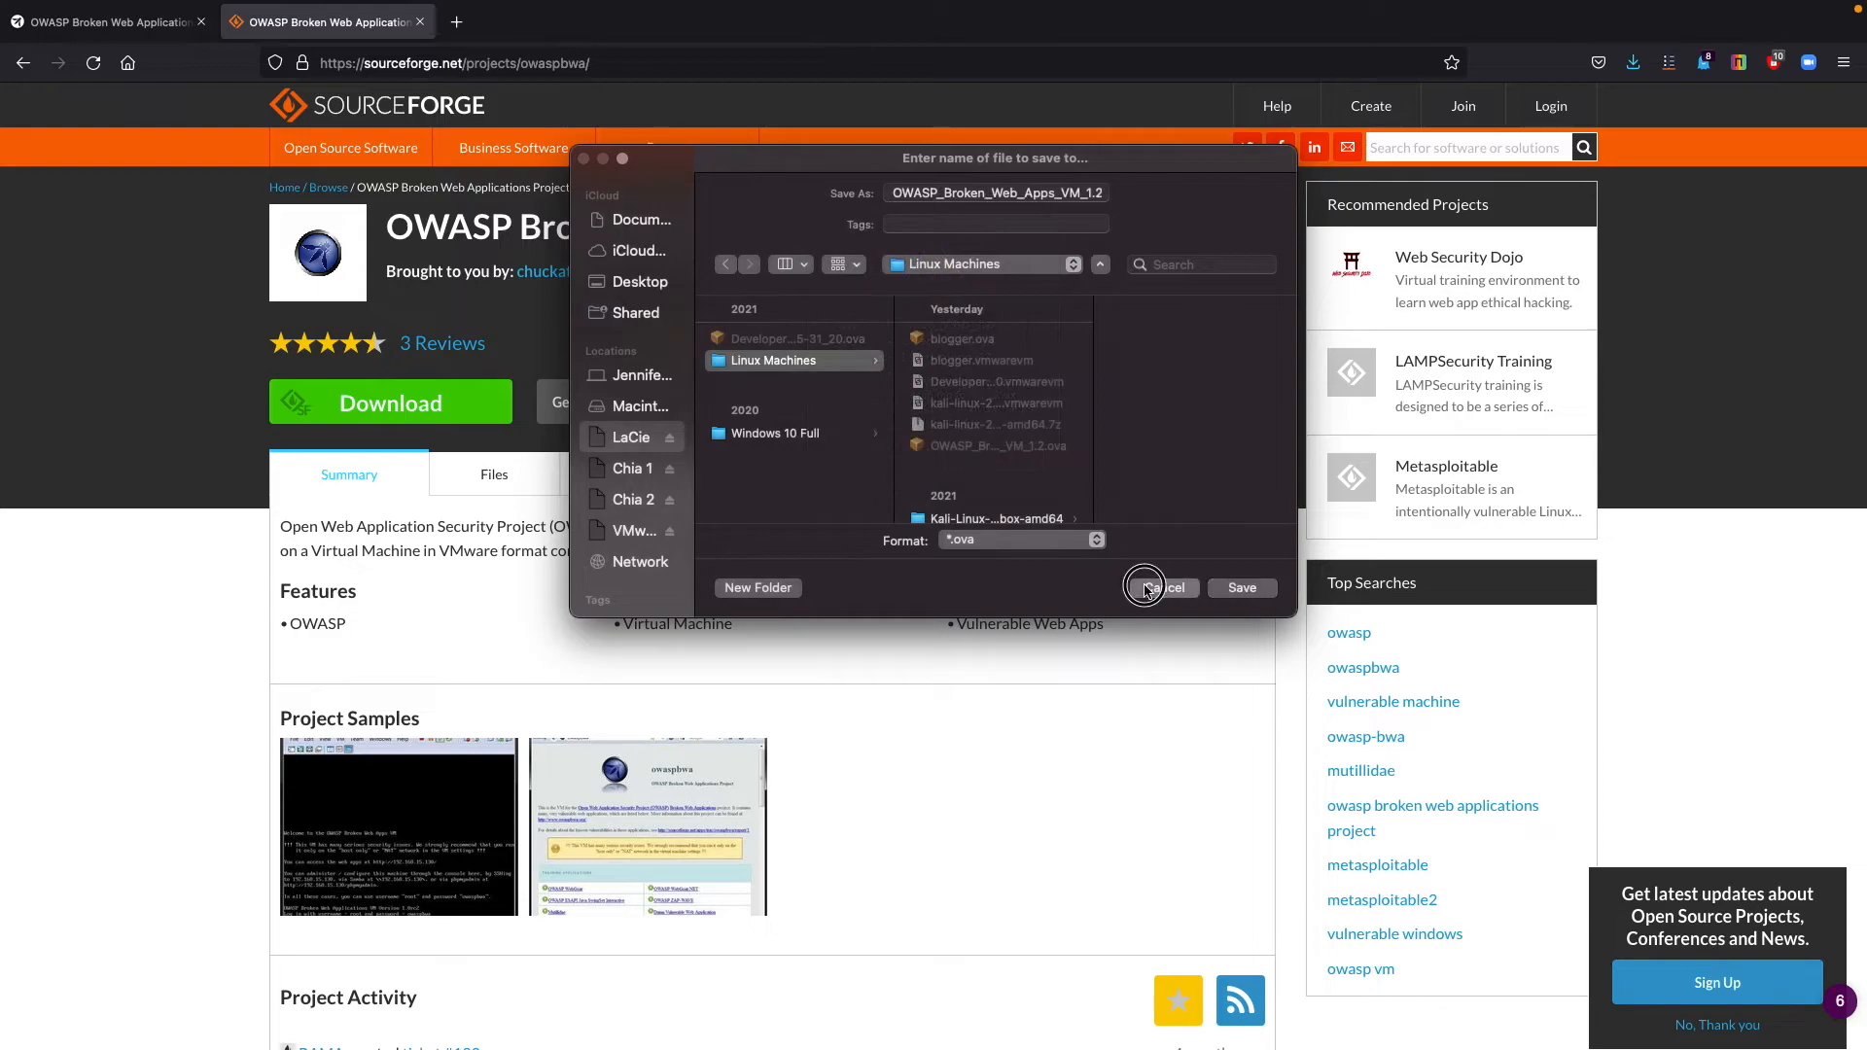
click(1155, 588)
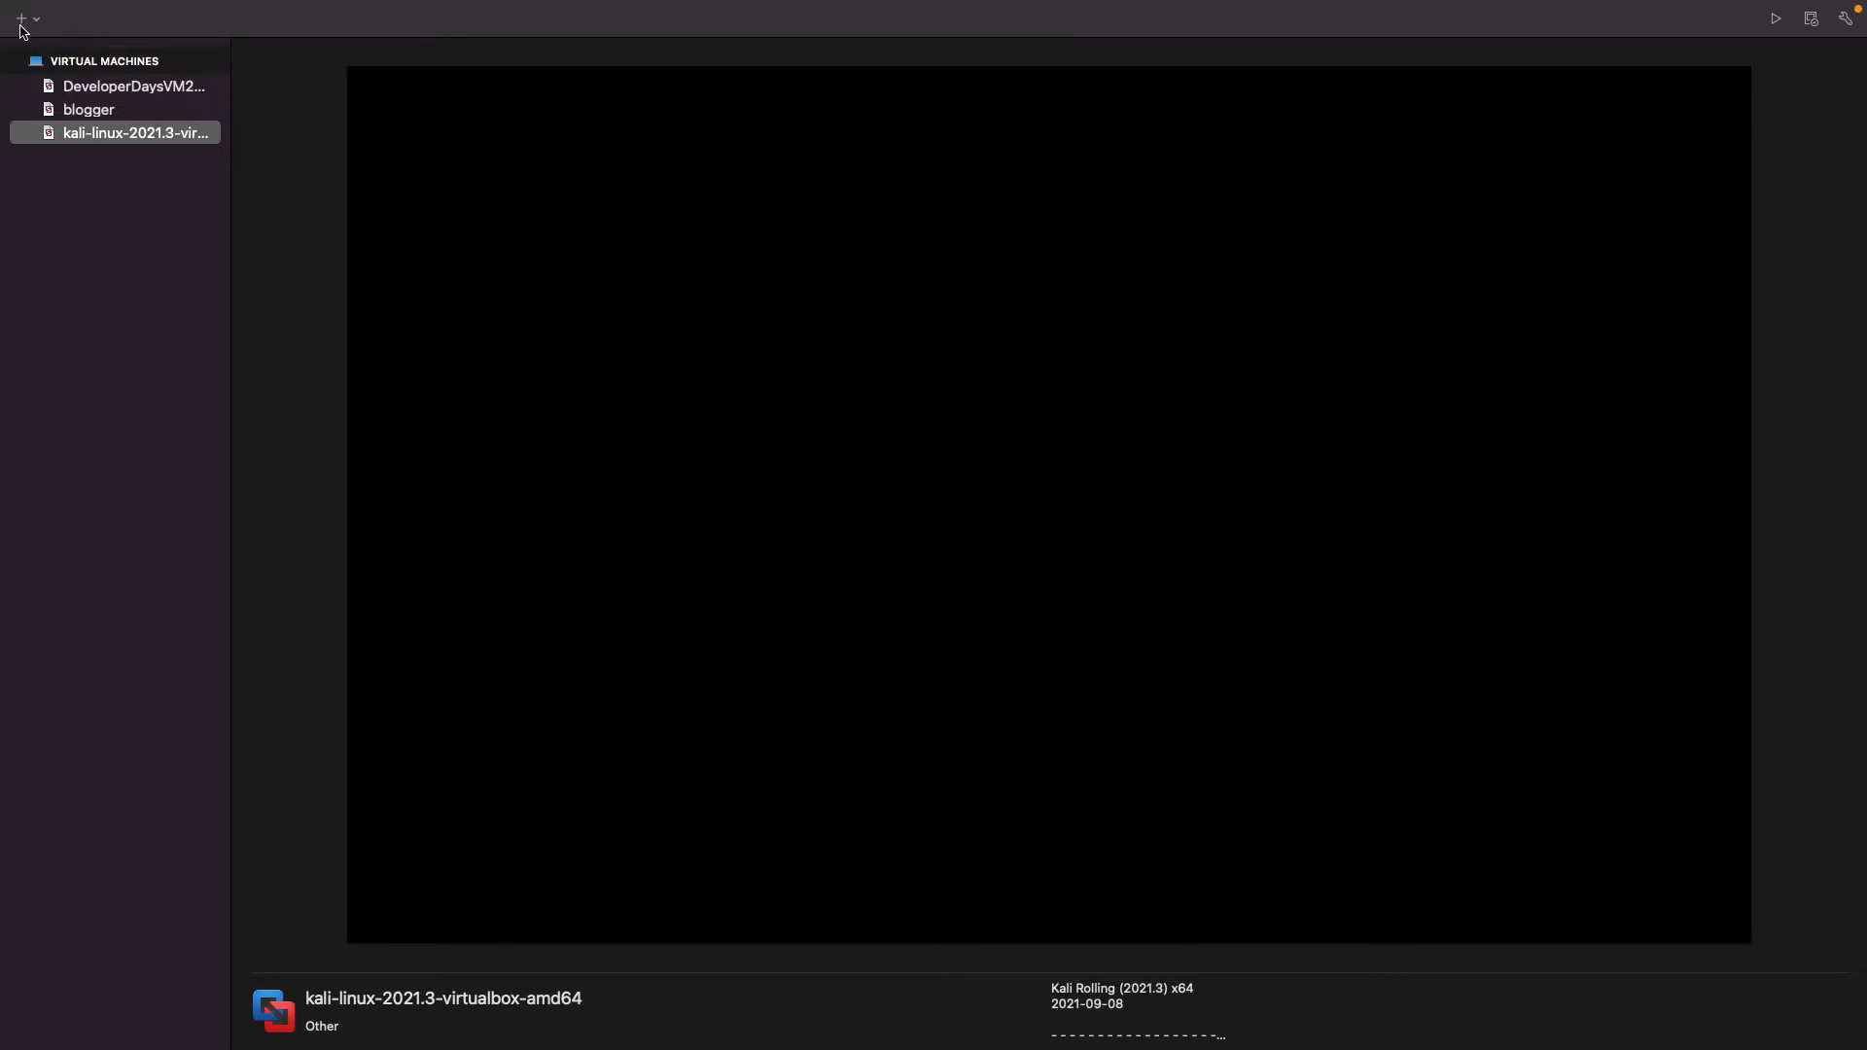
In VMware Fusion, create a new virtual machine by importing OWASP_Broken_Web_Apps_VM_1.2.ova from the Linux Machines folder.
click(22, 18)
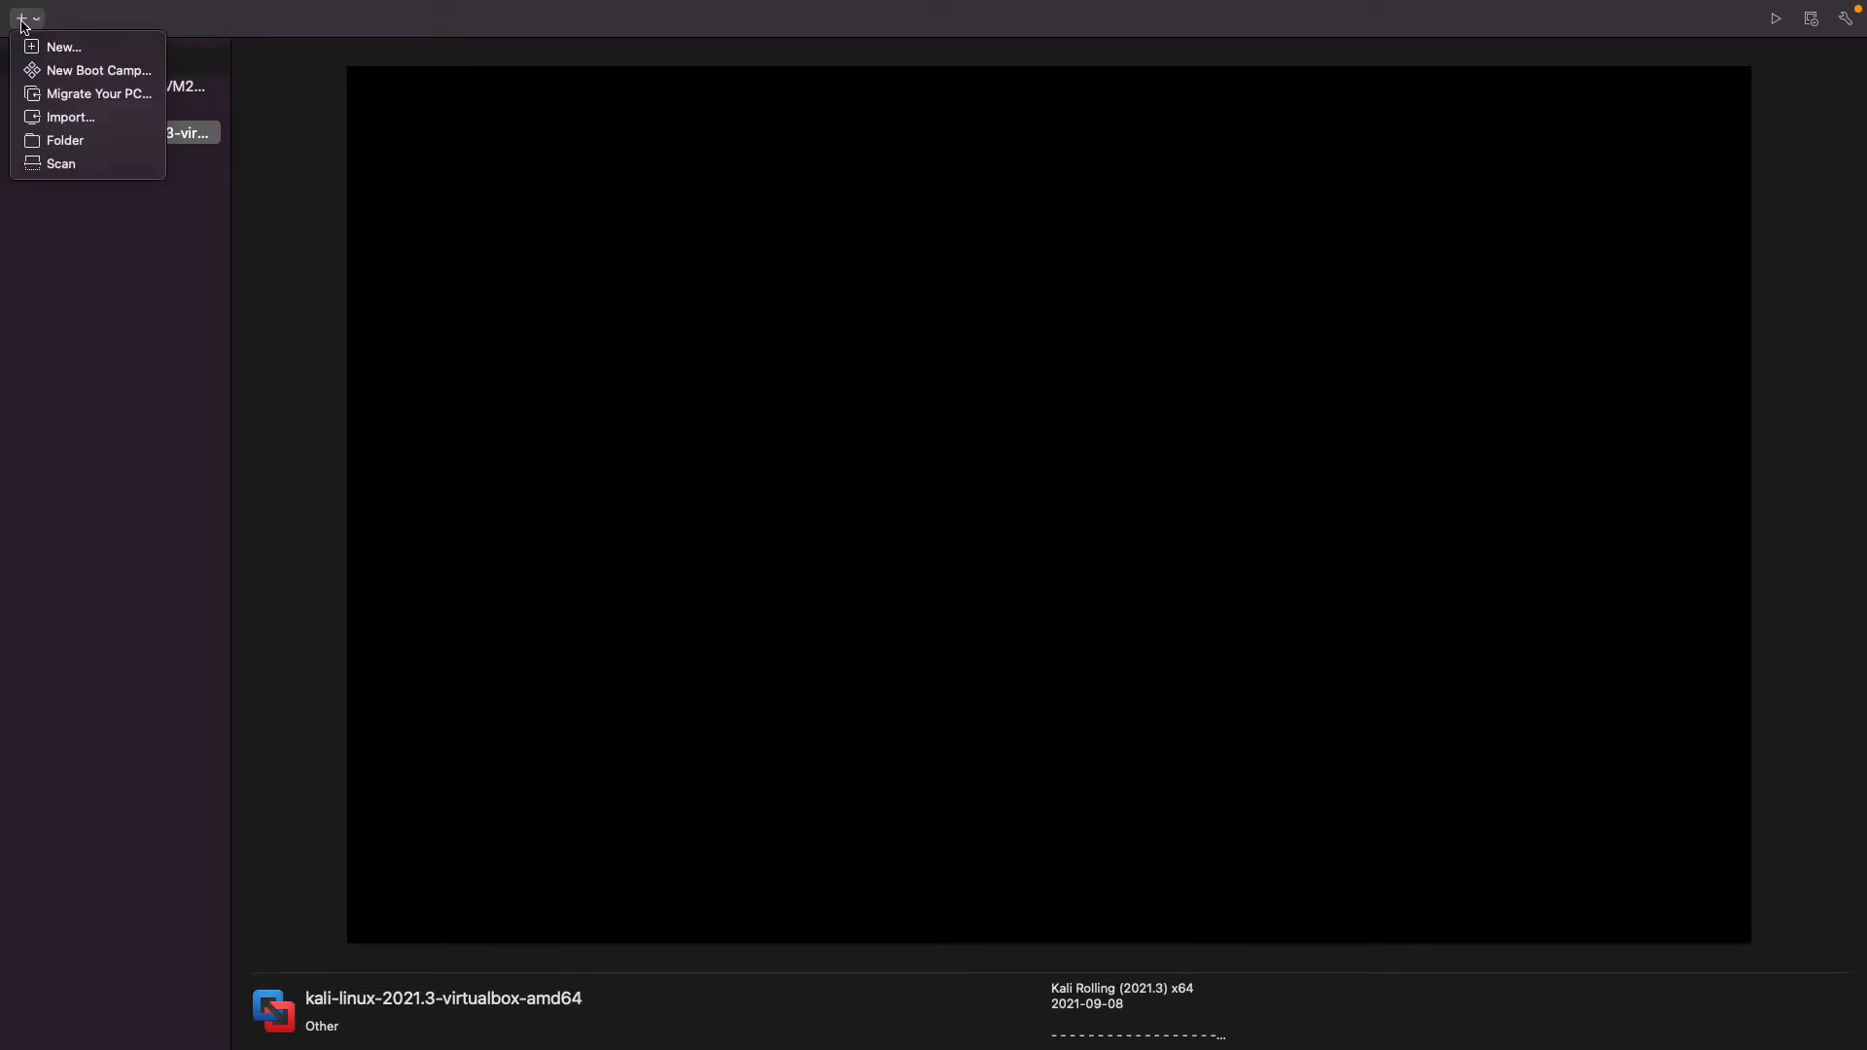
click(63, 48)
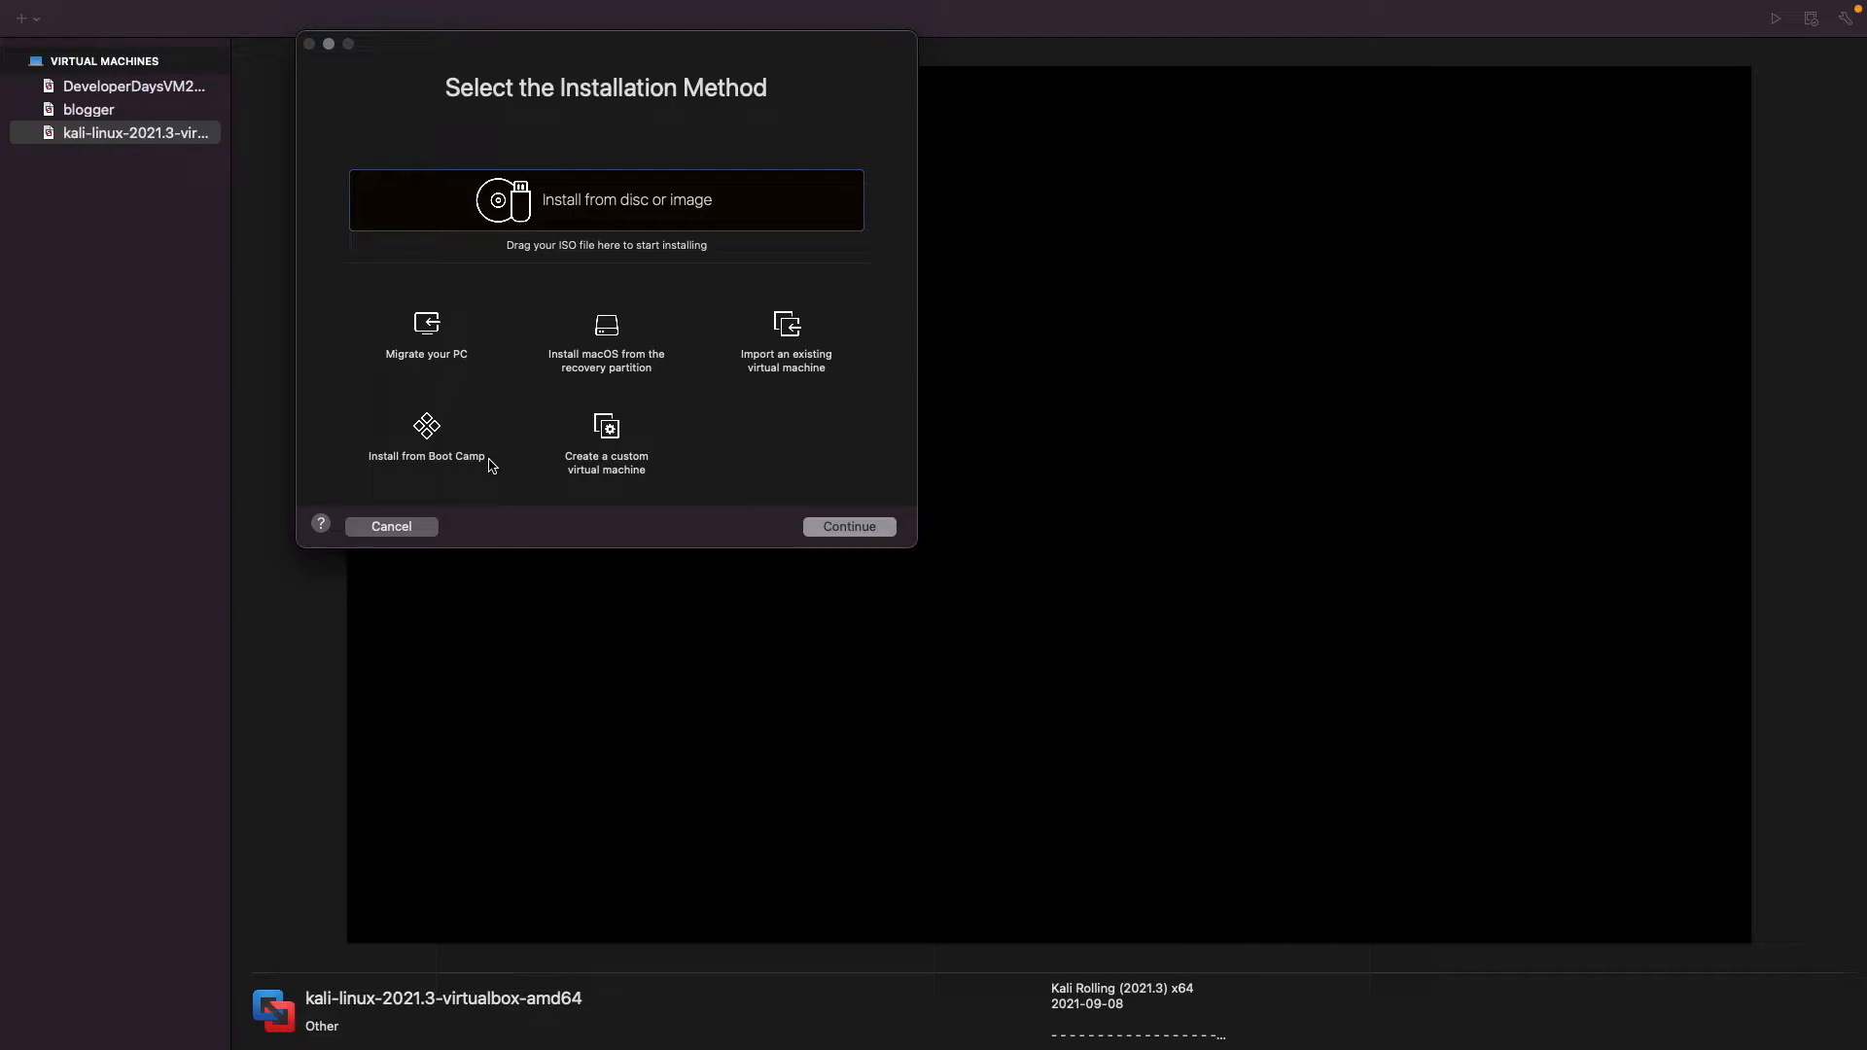
click(790, 329)
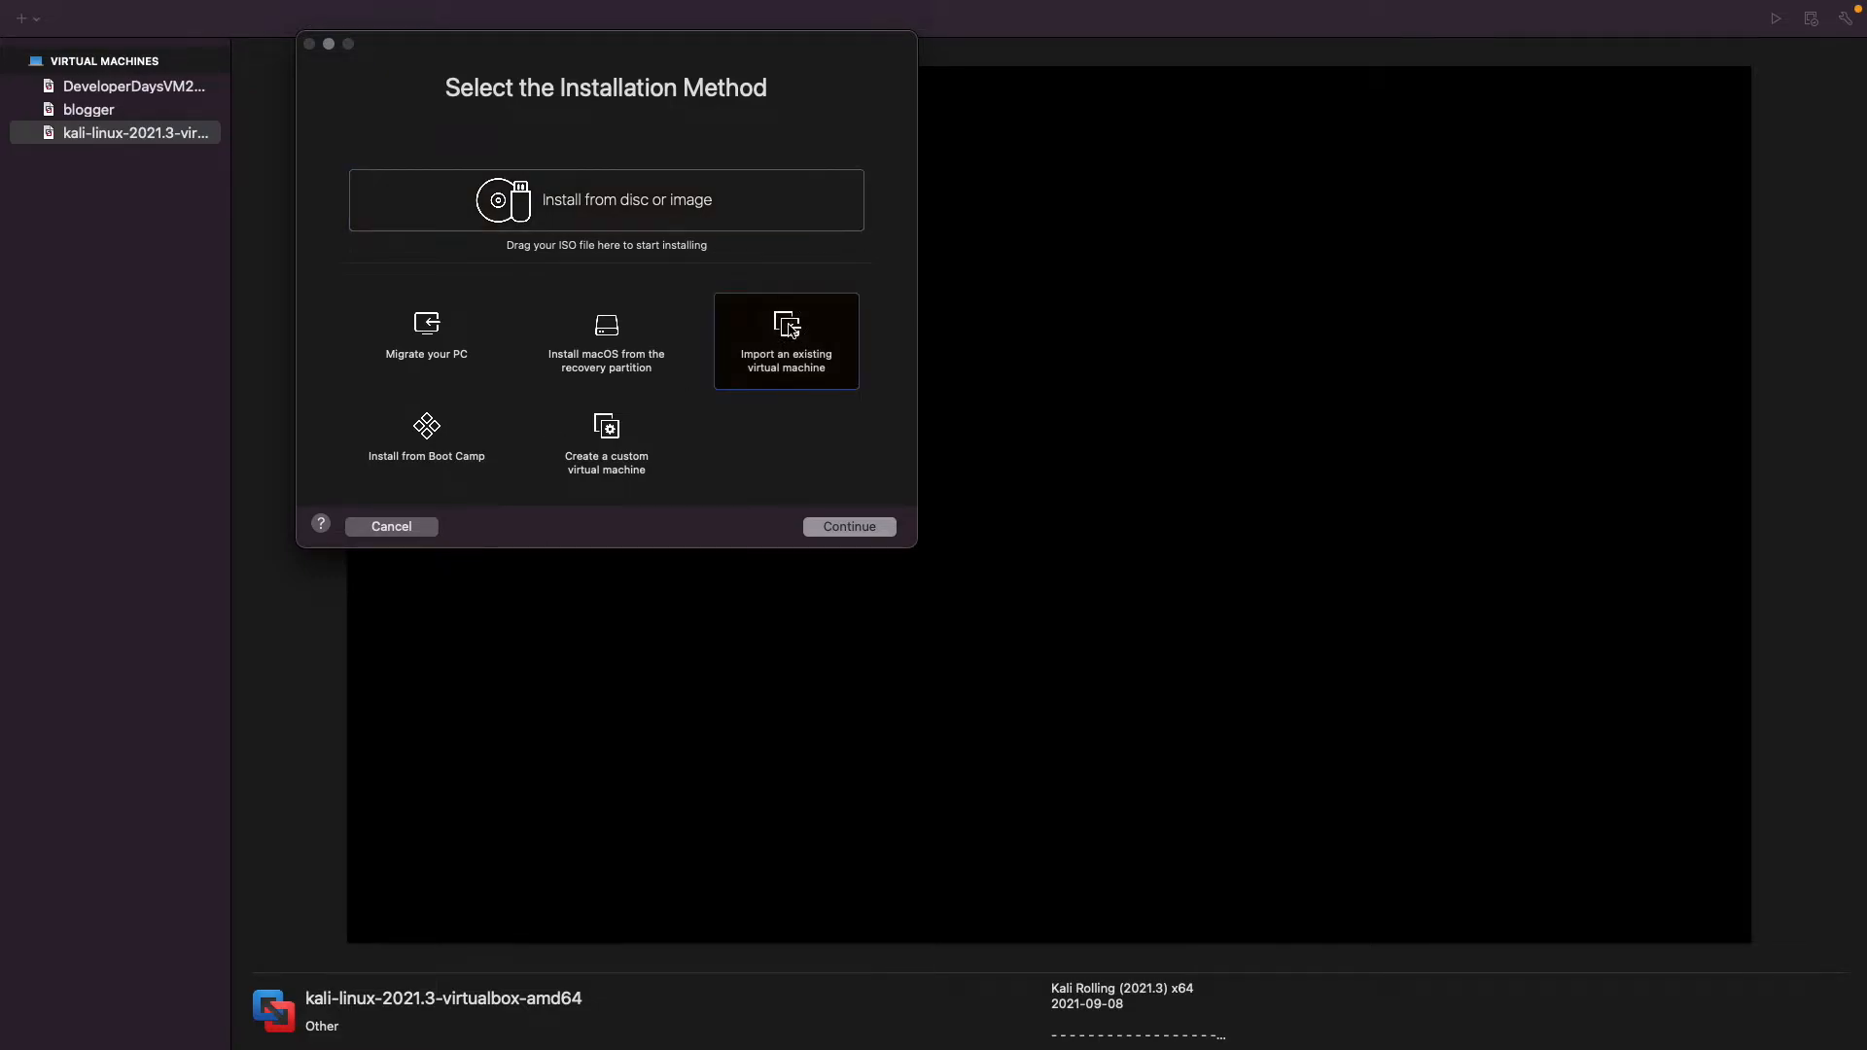
click(847, 526)
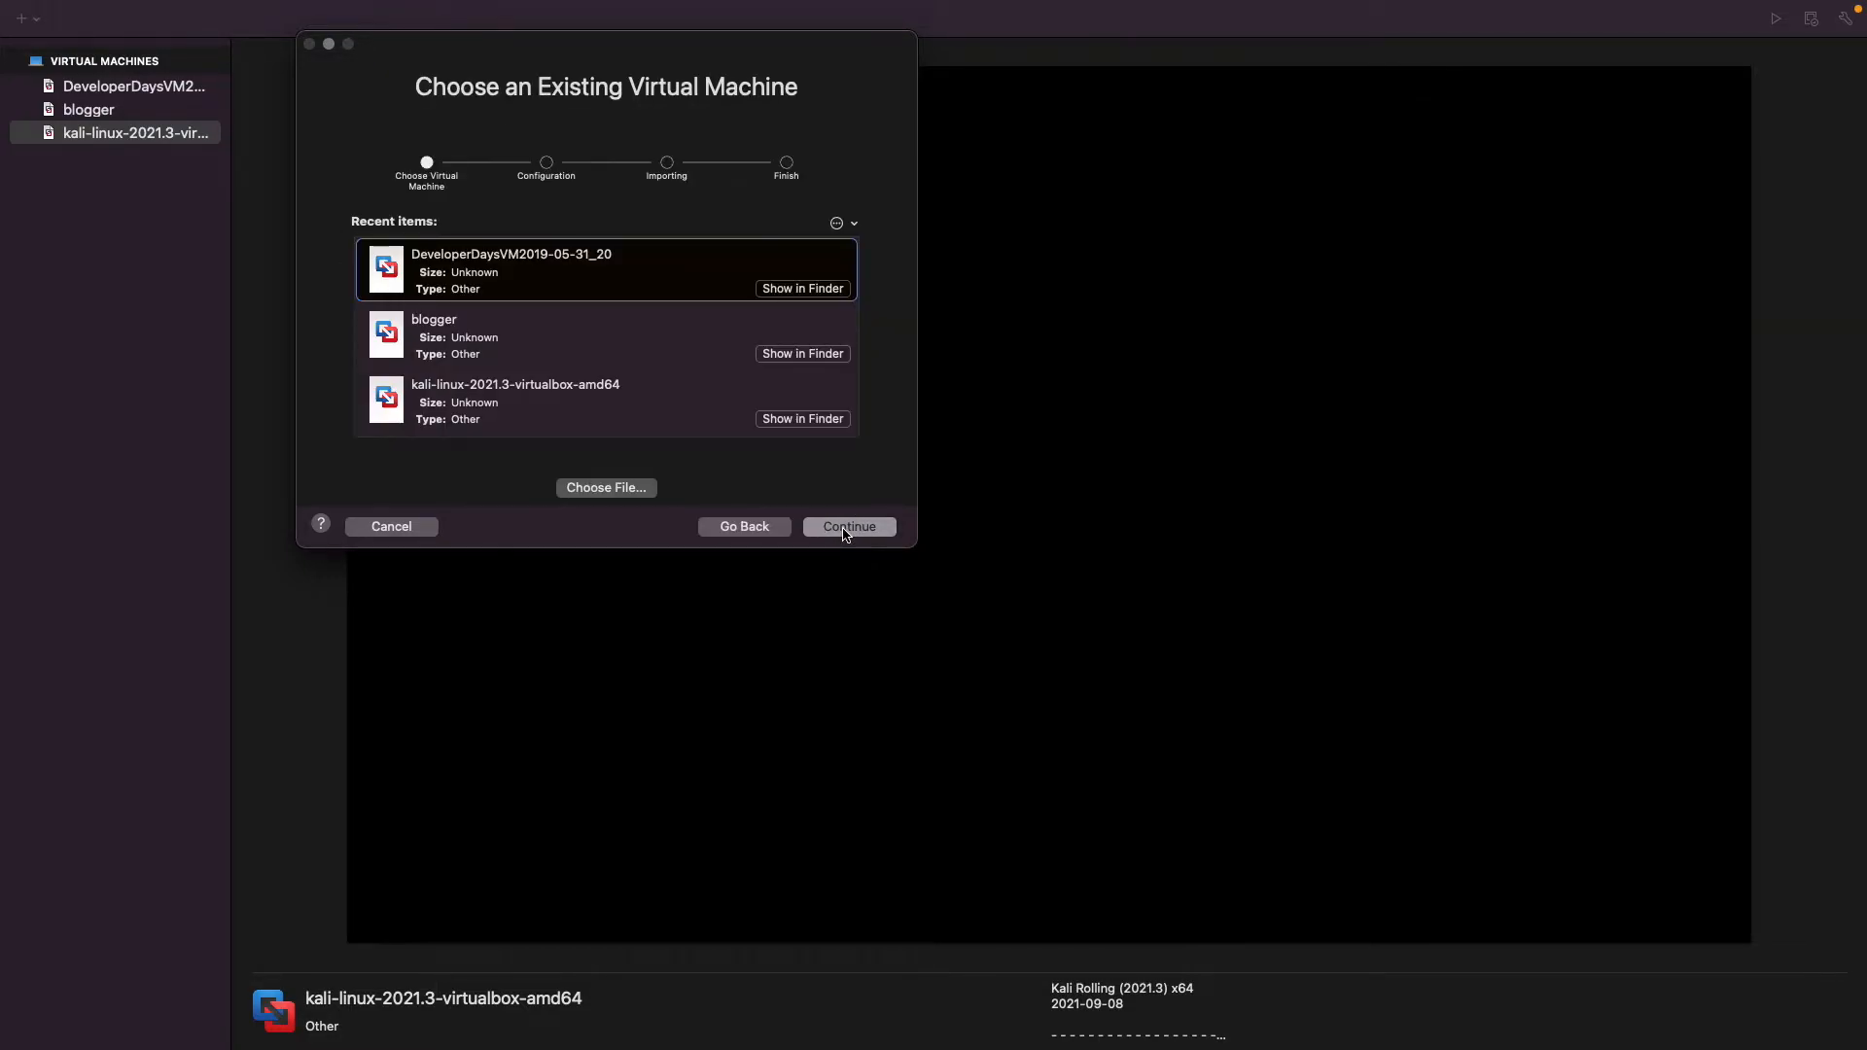
click(627, 489)
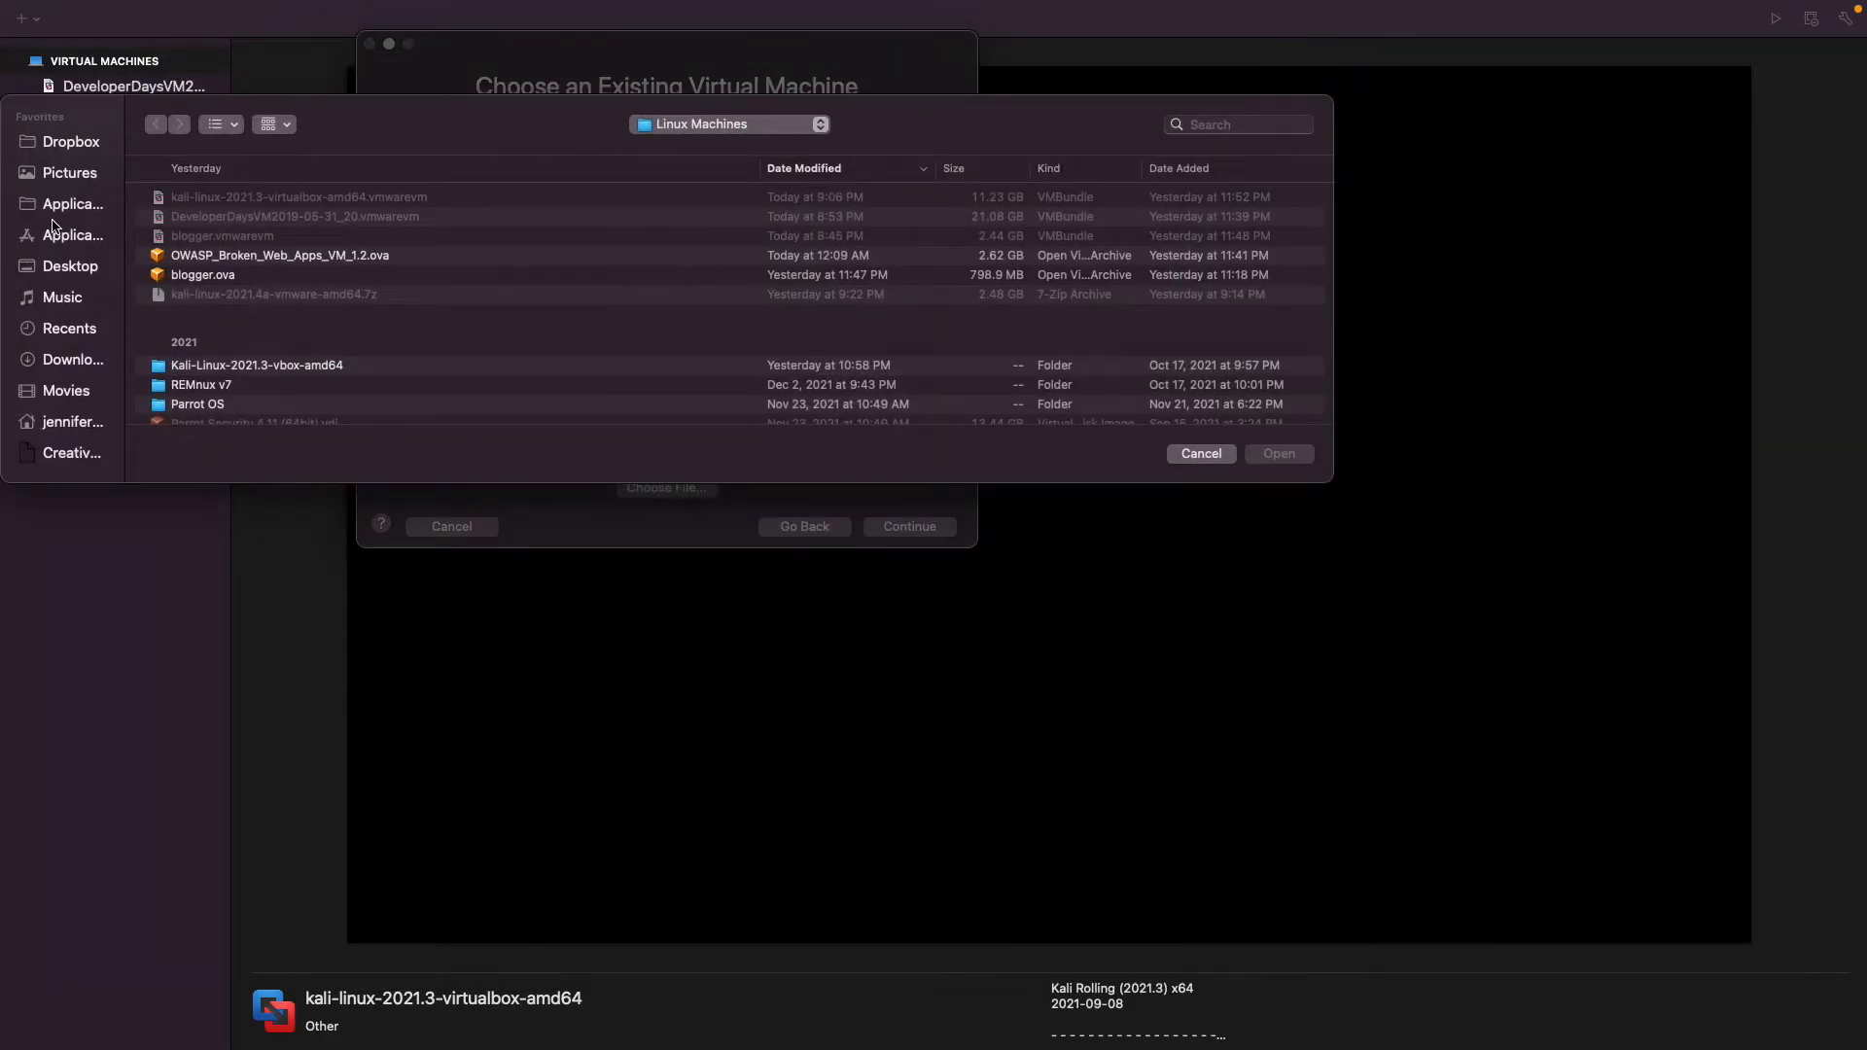
click(206, 259)
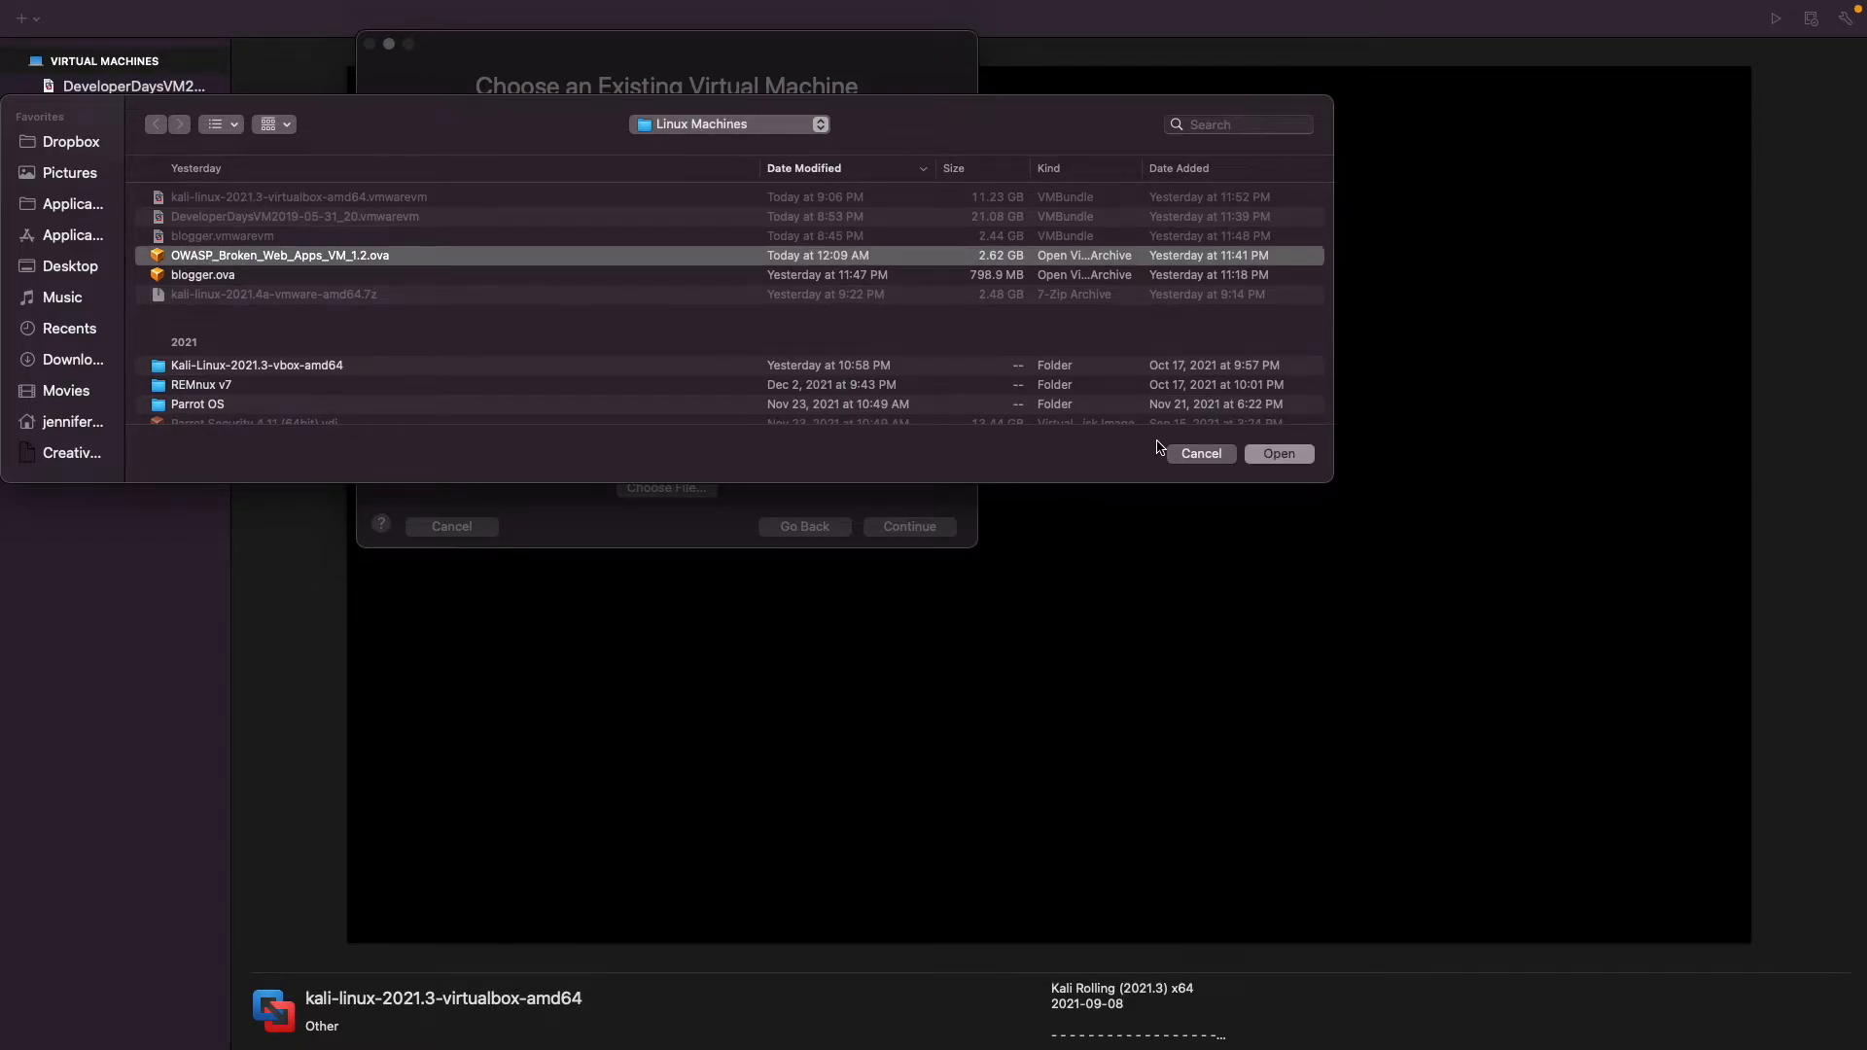
click(1279, 454)
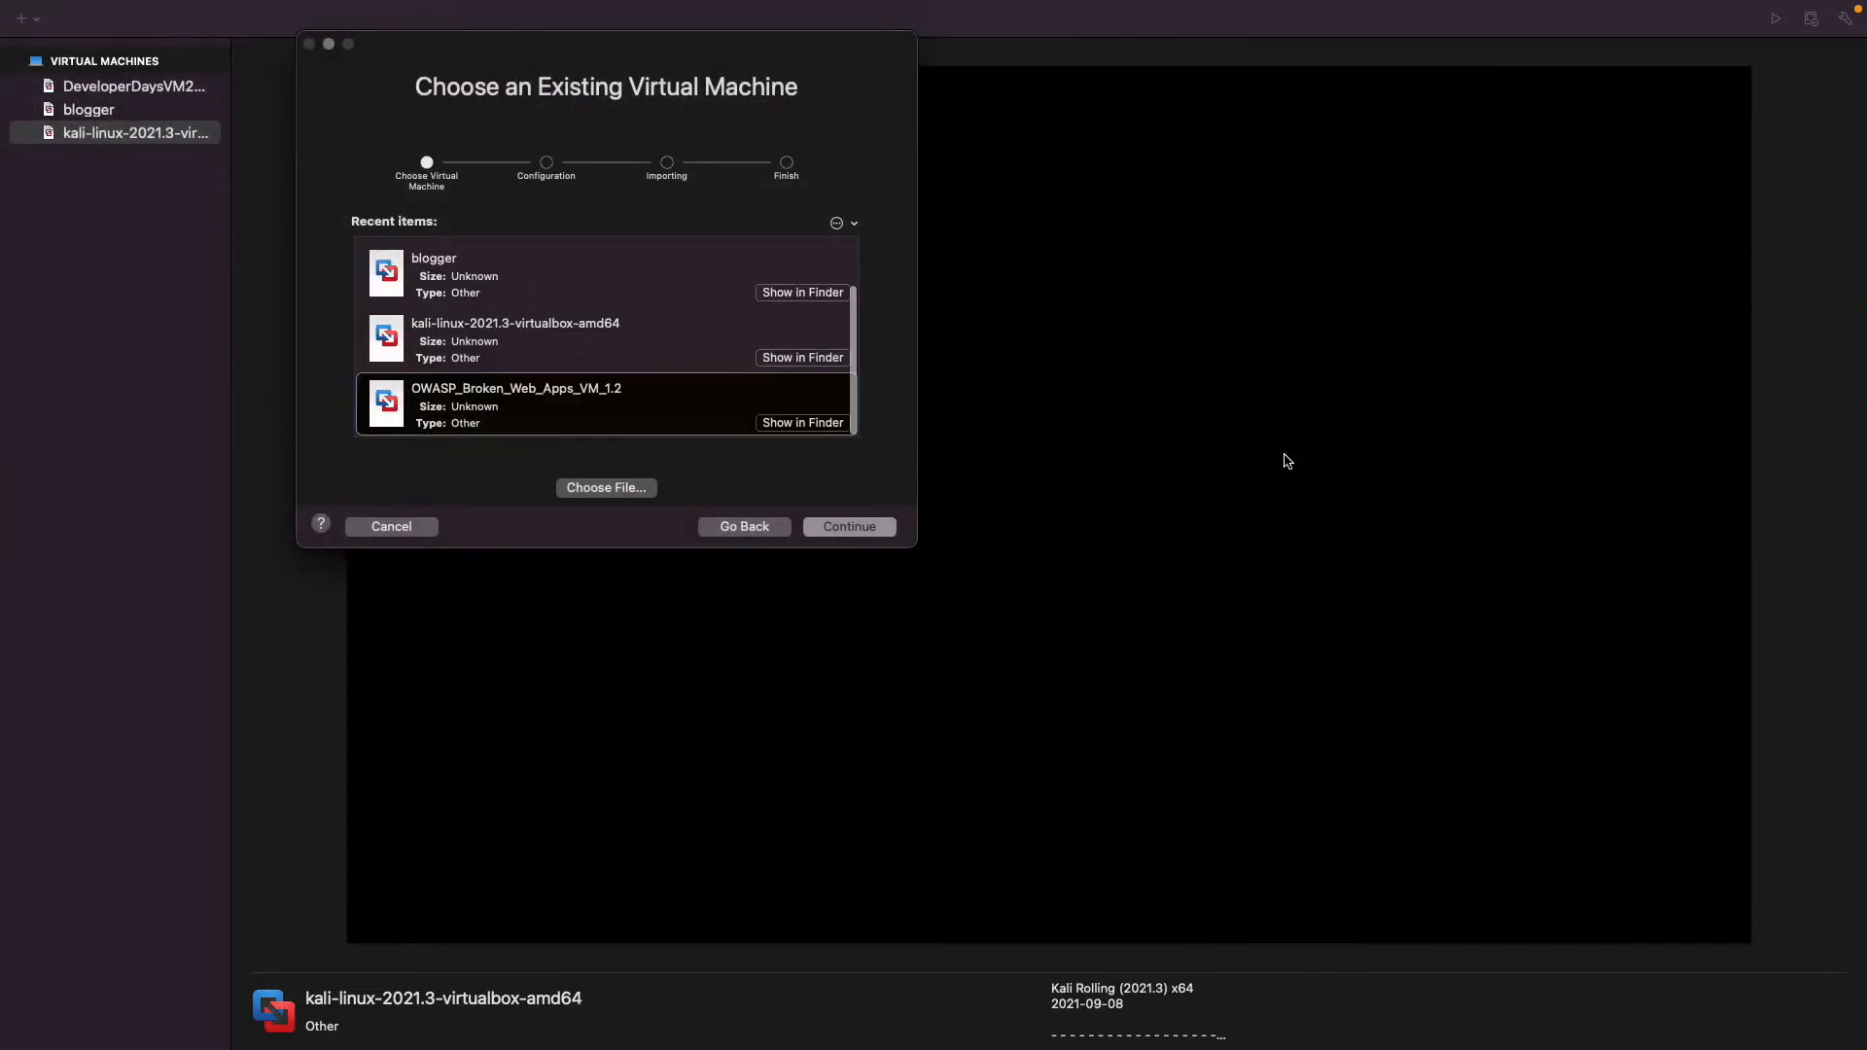
Save the imported OWASP_Broken_Web_Apps_VM_1.2 machine in the Virtual Images folder on the Chia 2 drive and run the import.
click(872, 530)
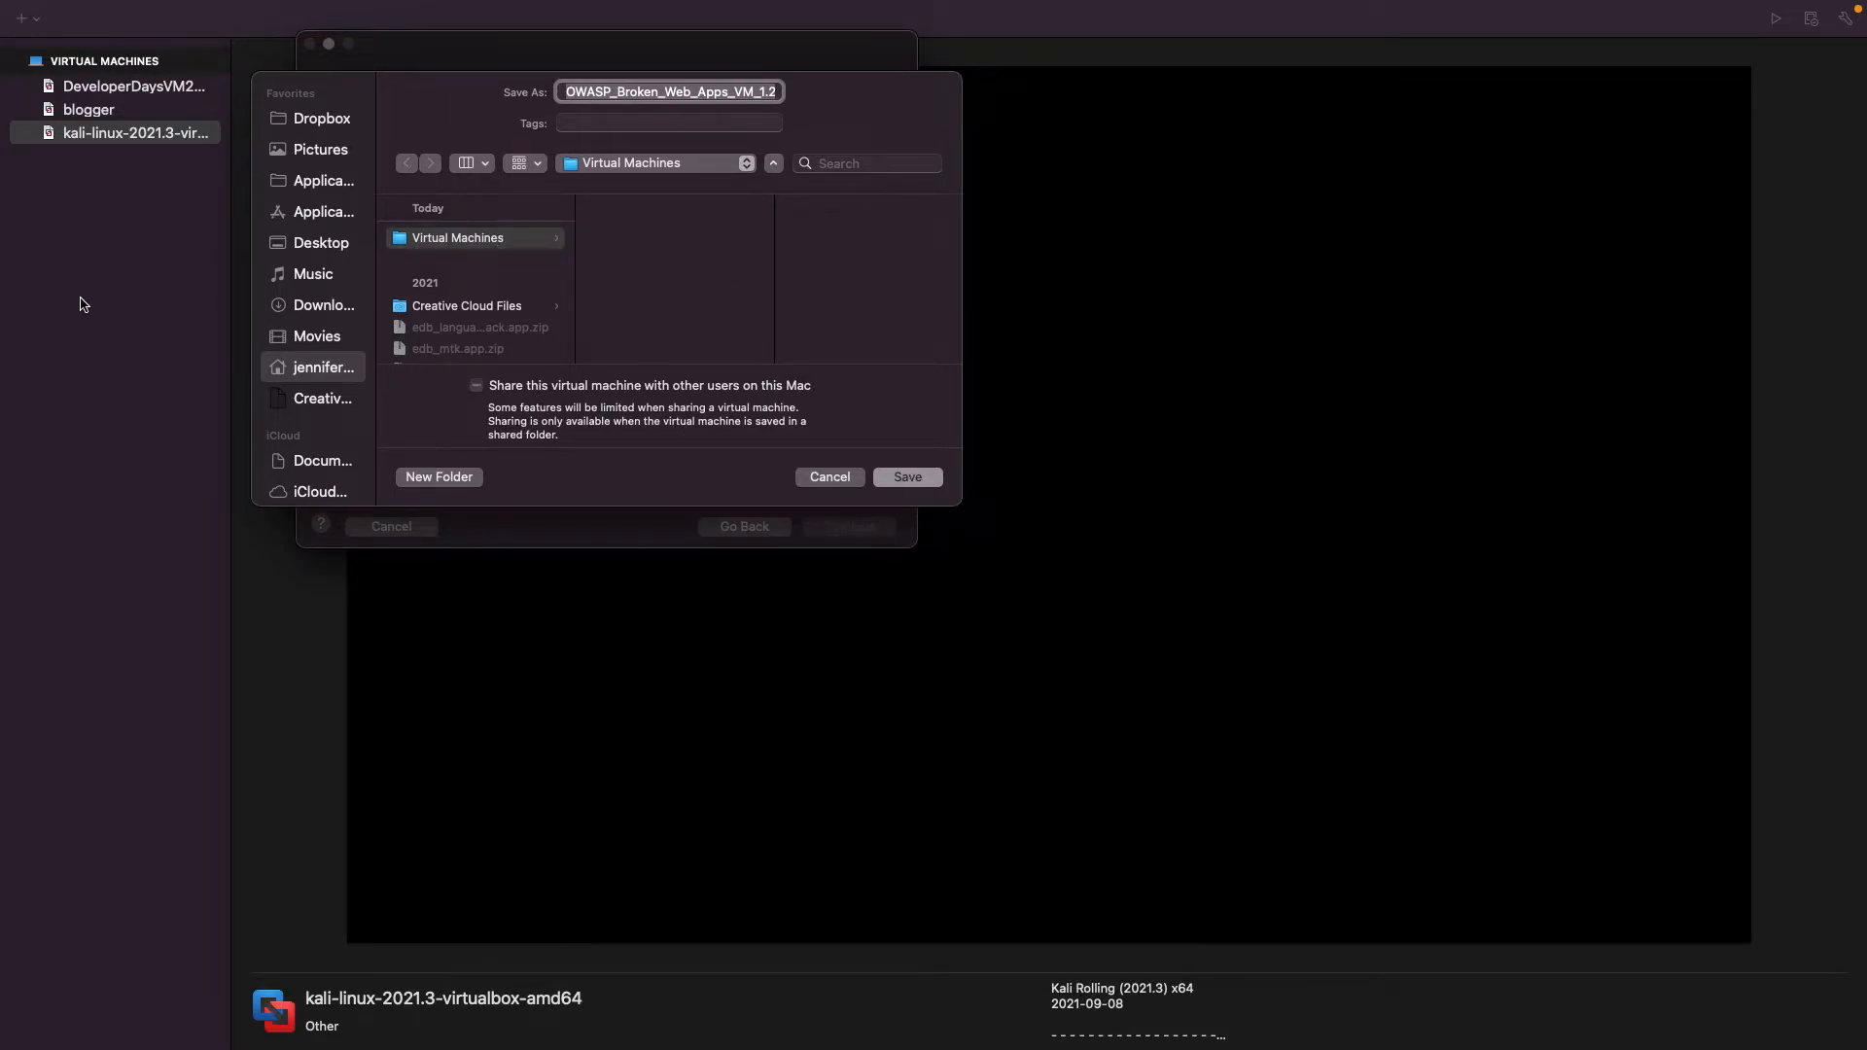
scroll(289, 359, down, 4)
scroll(289, 359, down, 3)
click(307, 388)
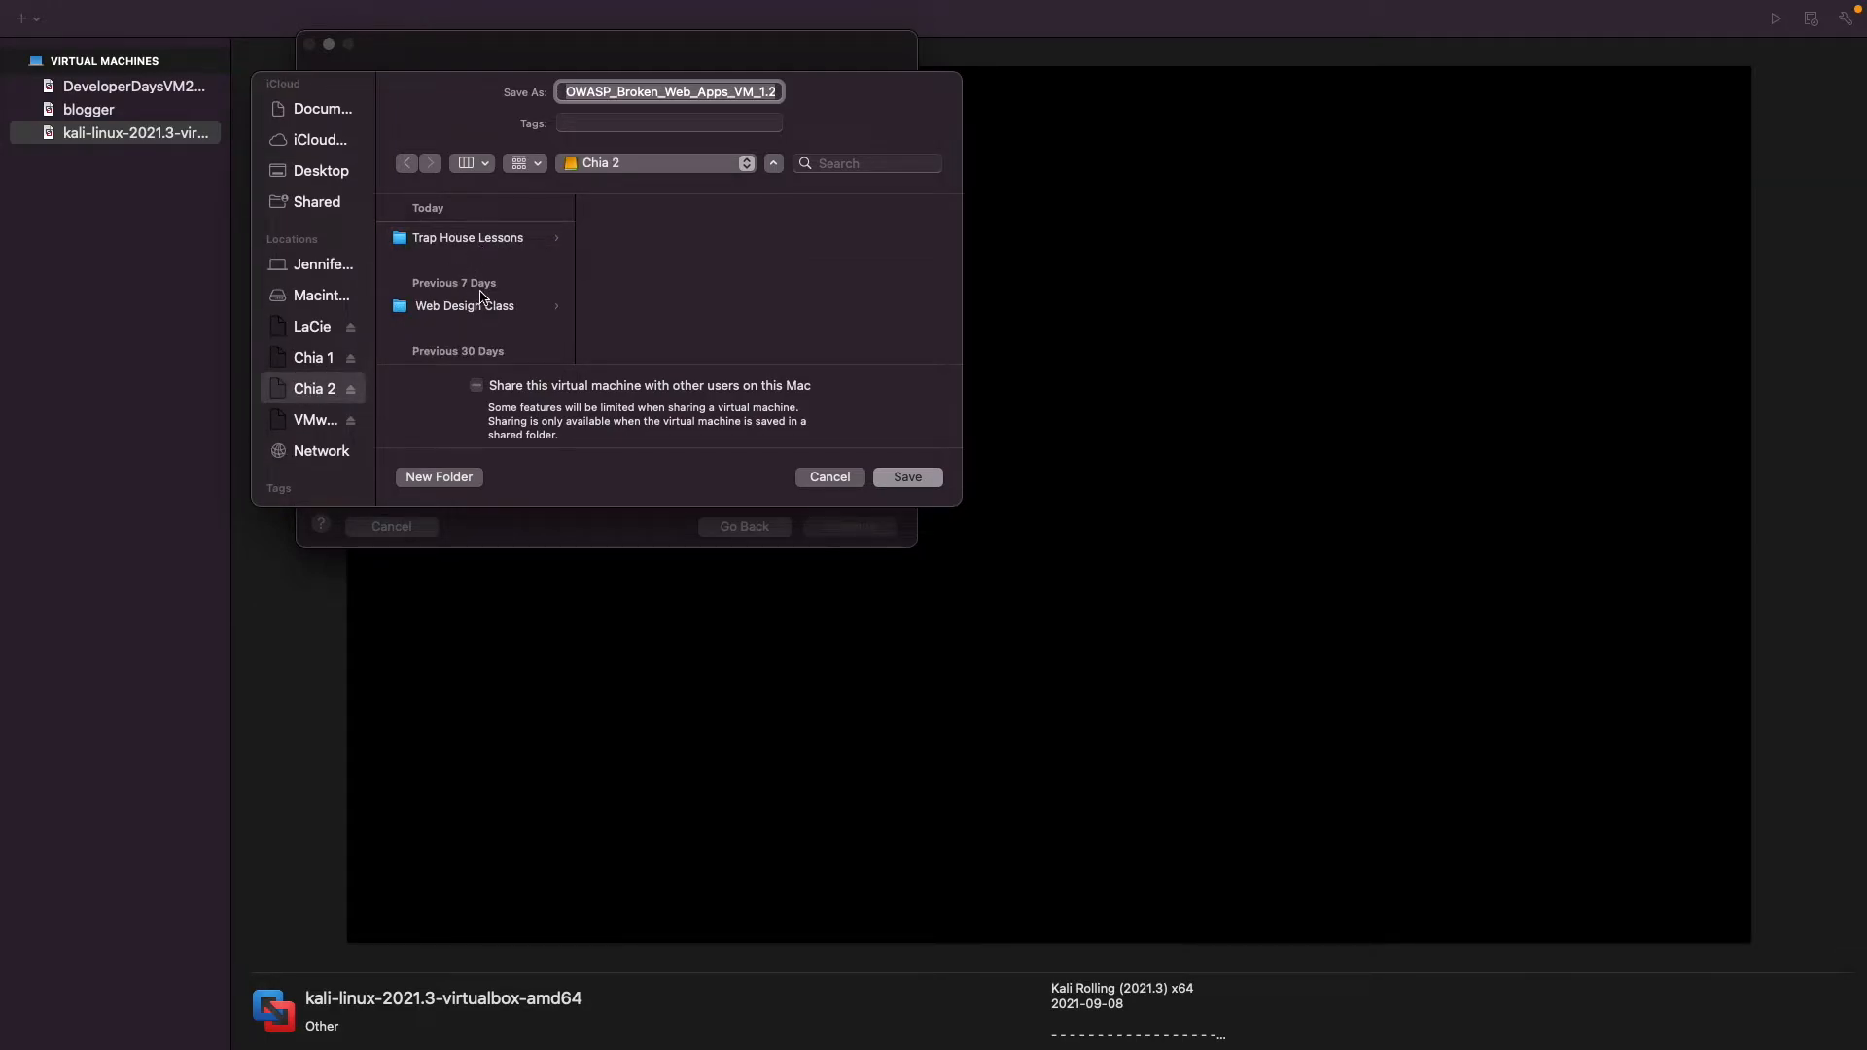
click(318, 365)
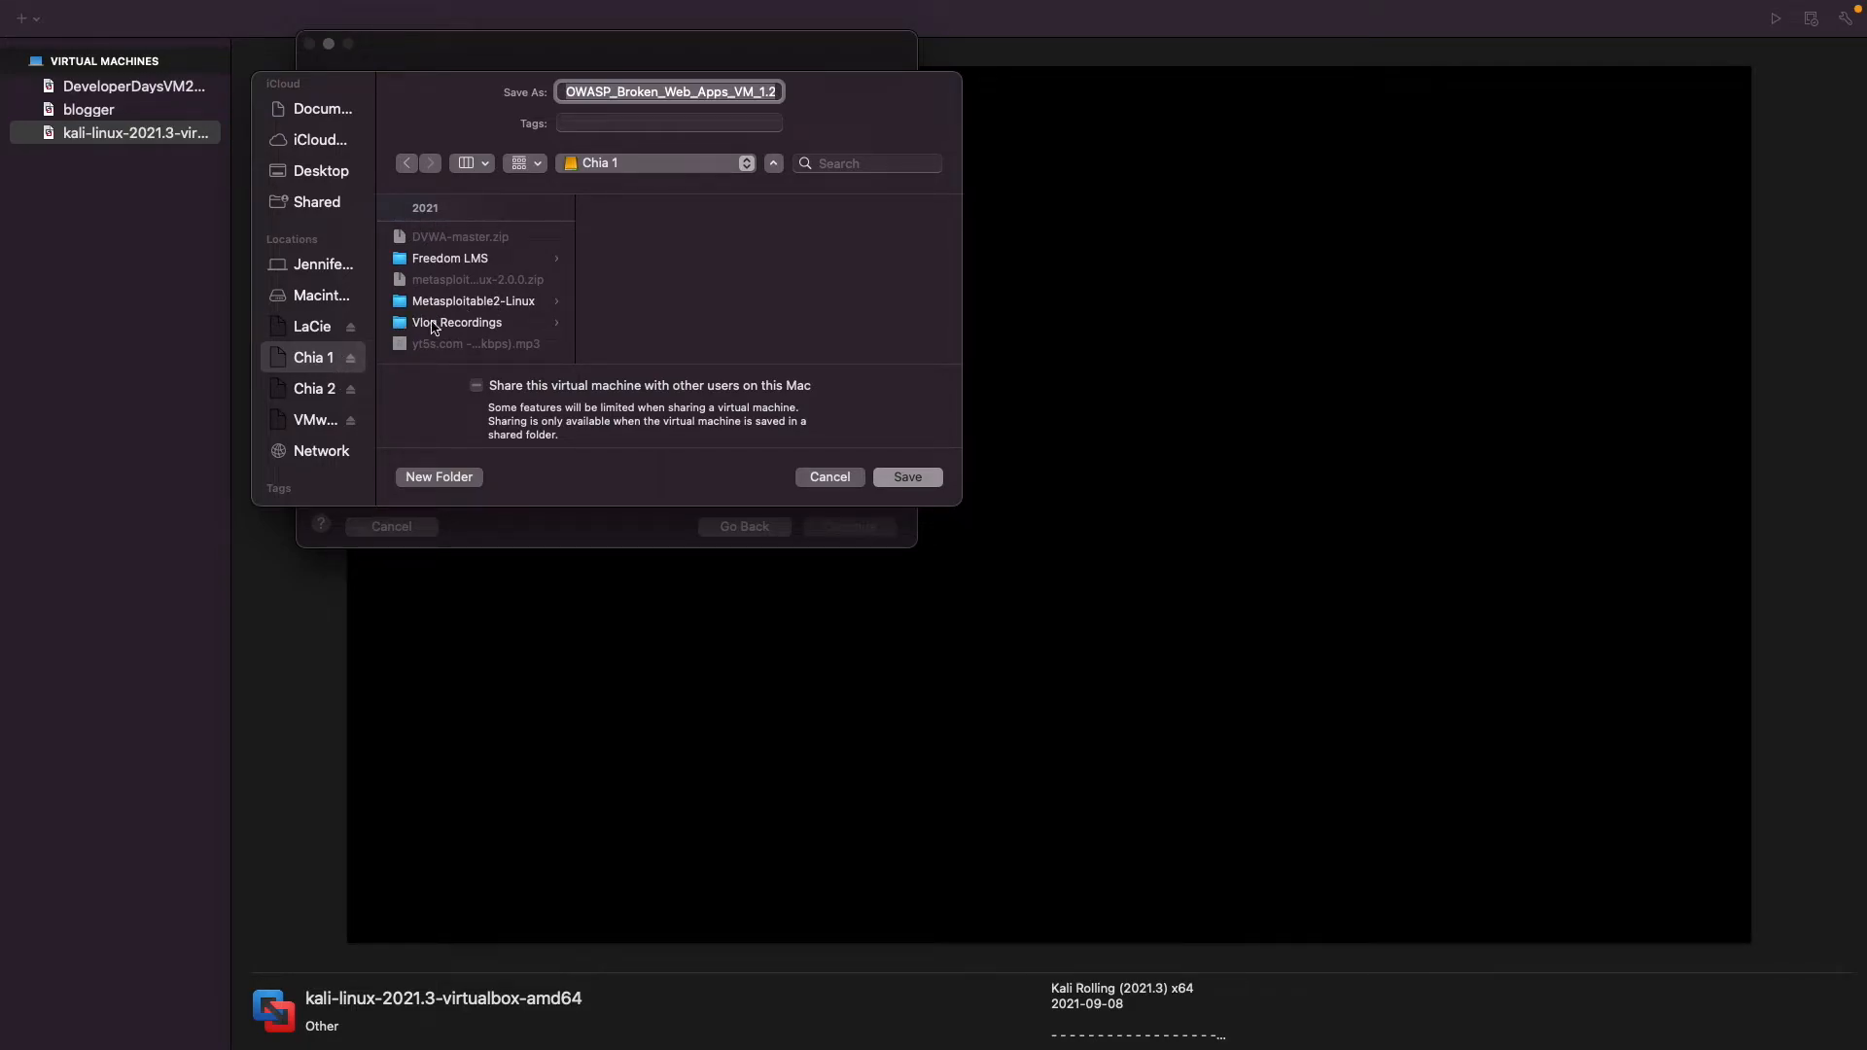
click(314, 389)
scroll(458, 291, down, 3)
click(464, 282)
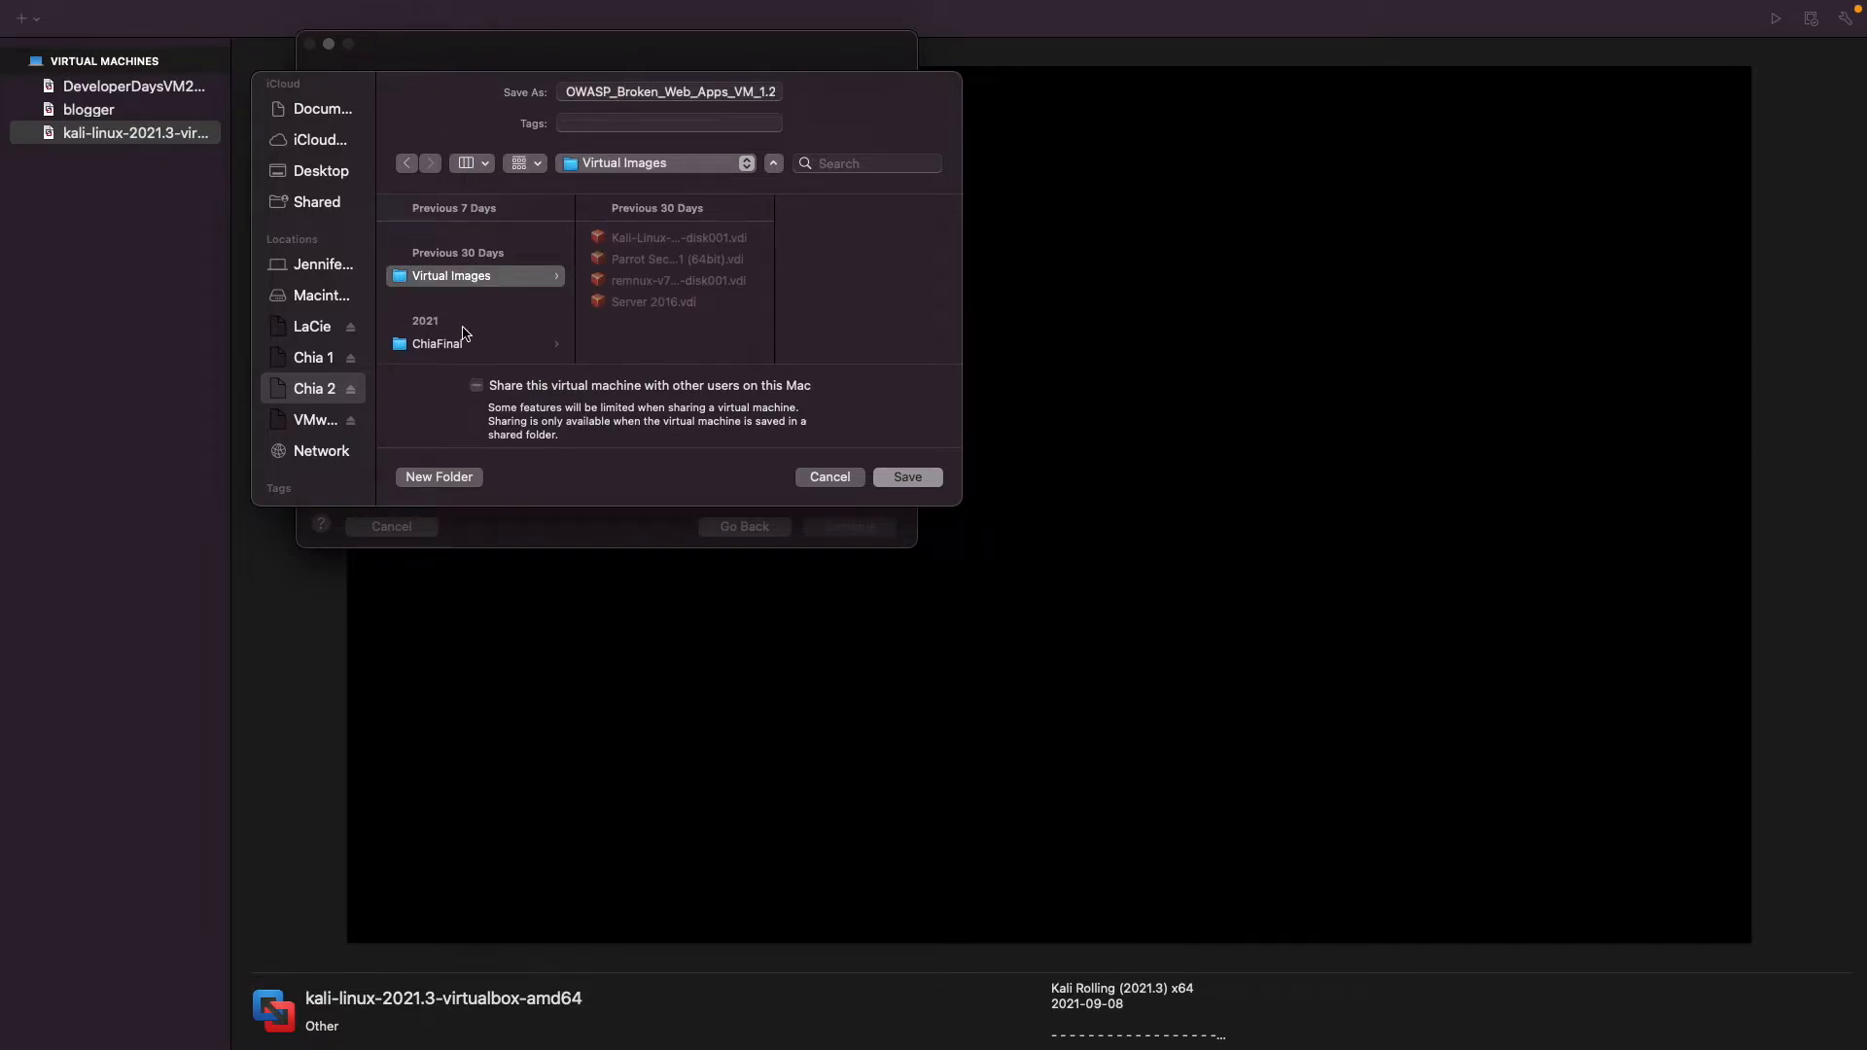
click(892, 477)
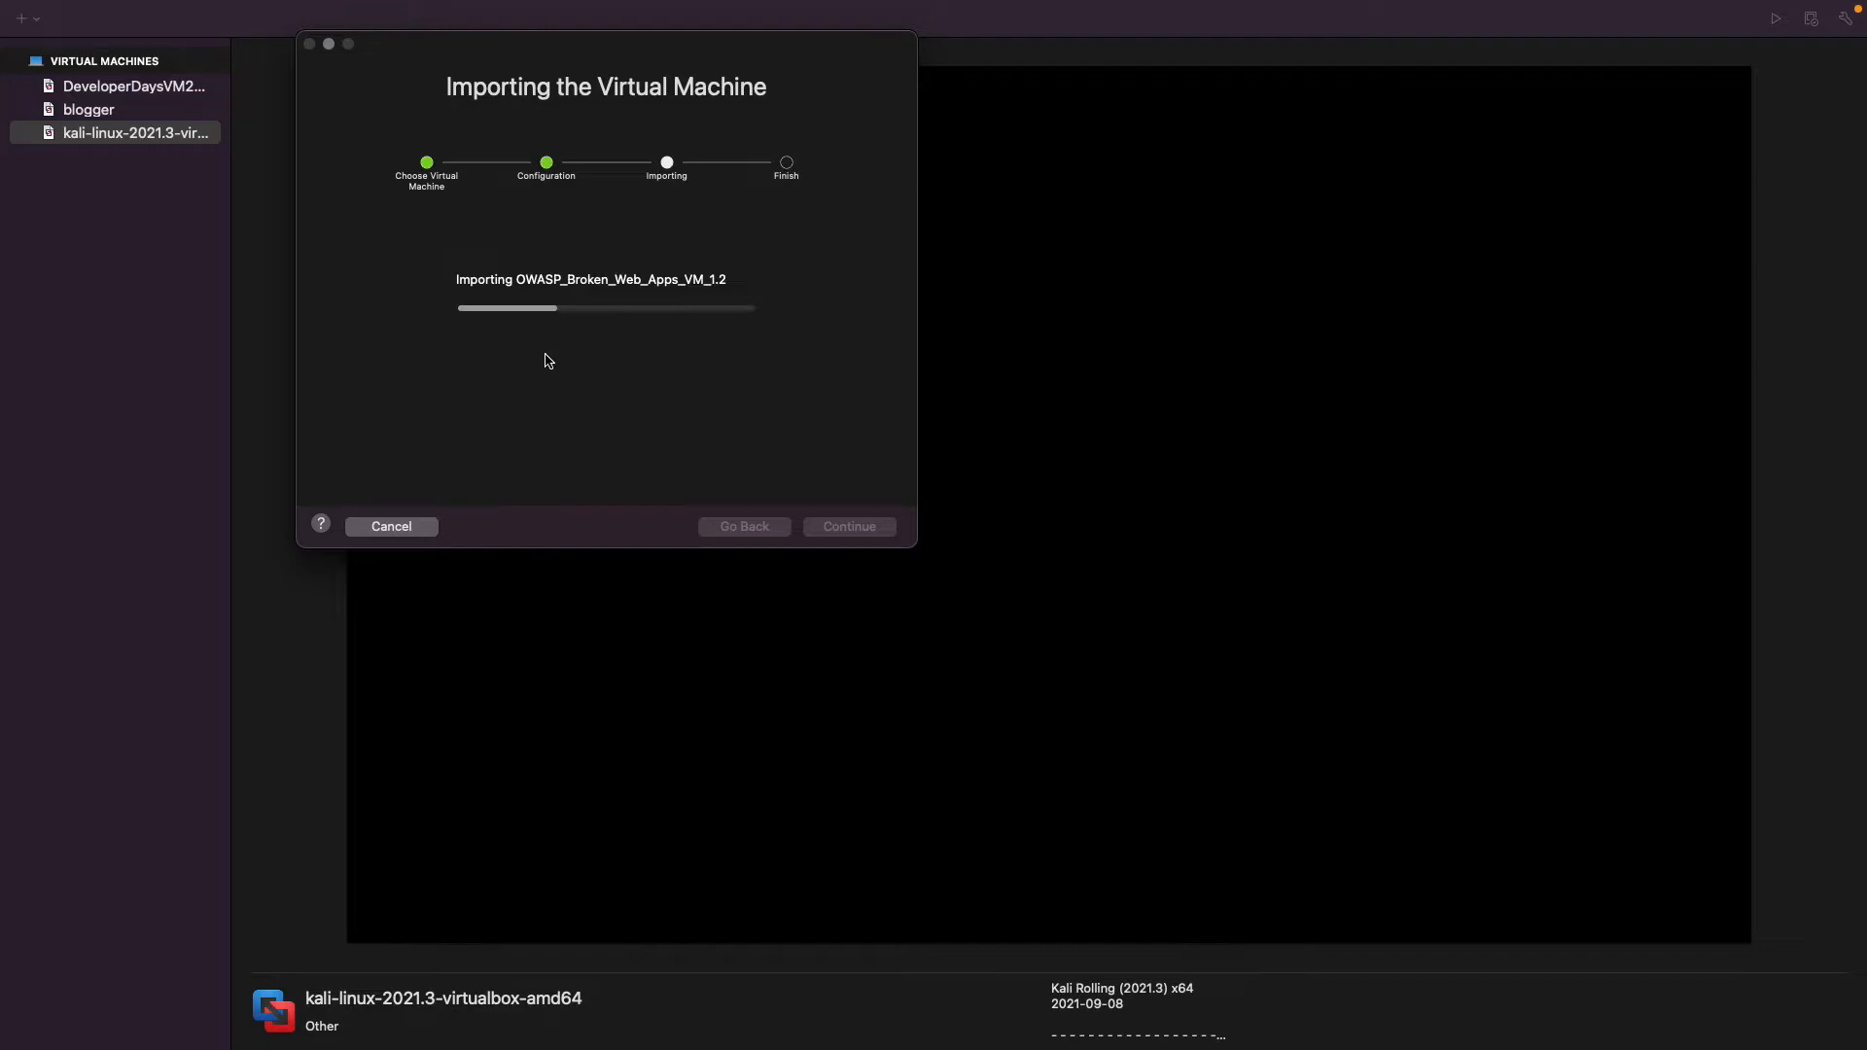
Finish the import by customizing the settings and set the OWASP machine's network adapter to Bridged (Autodetect).
mouse_move(1215, 17)
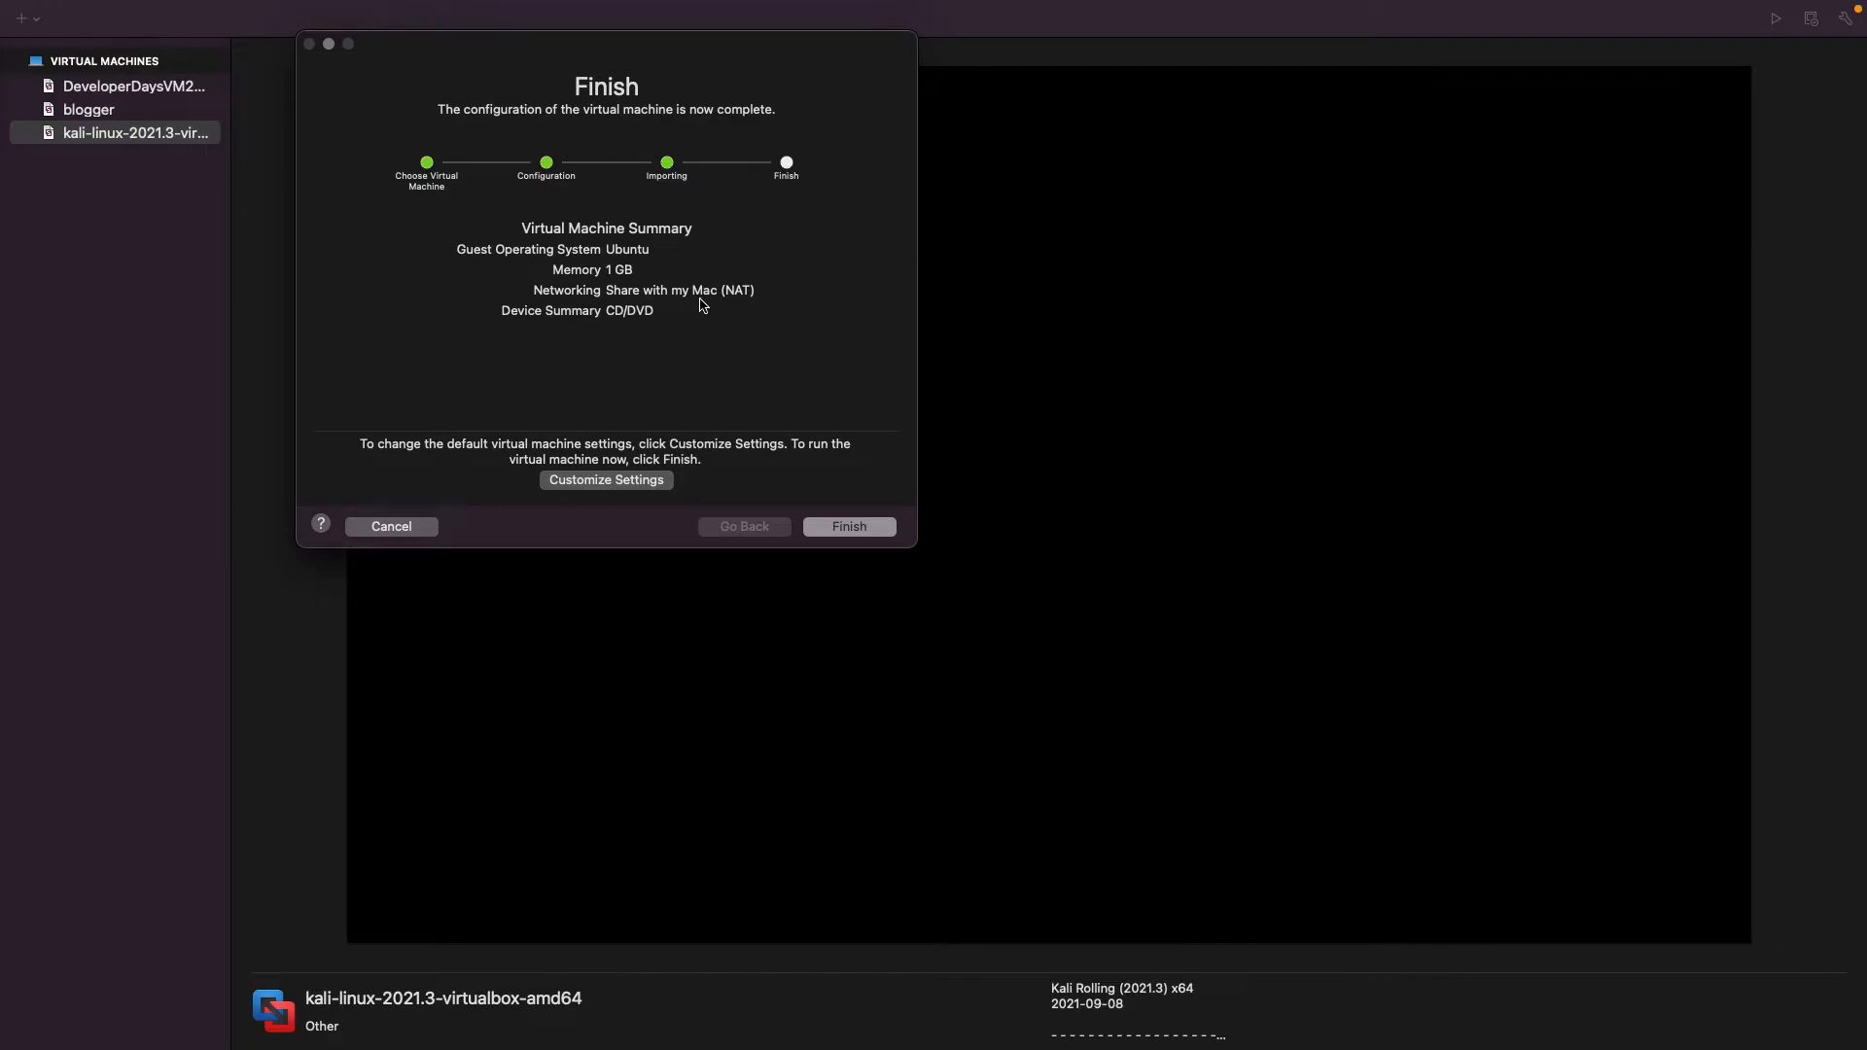
click(623, 486)
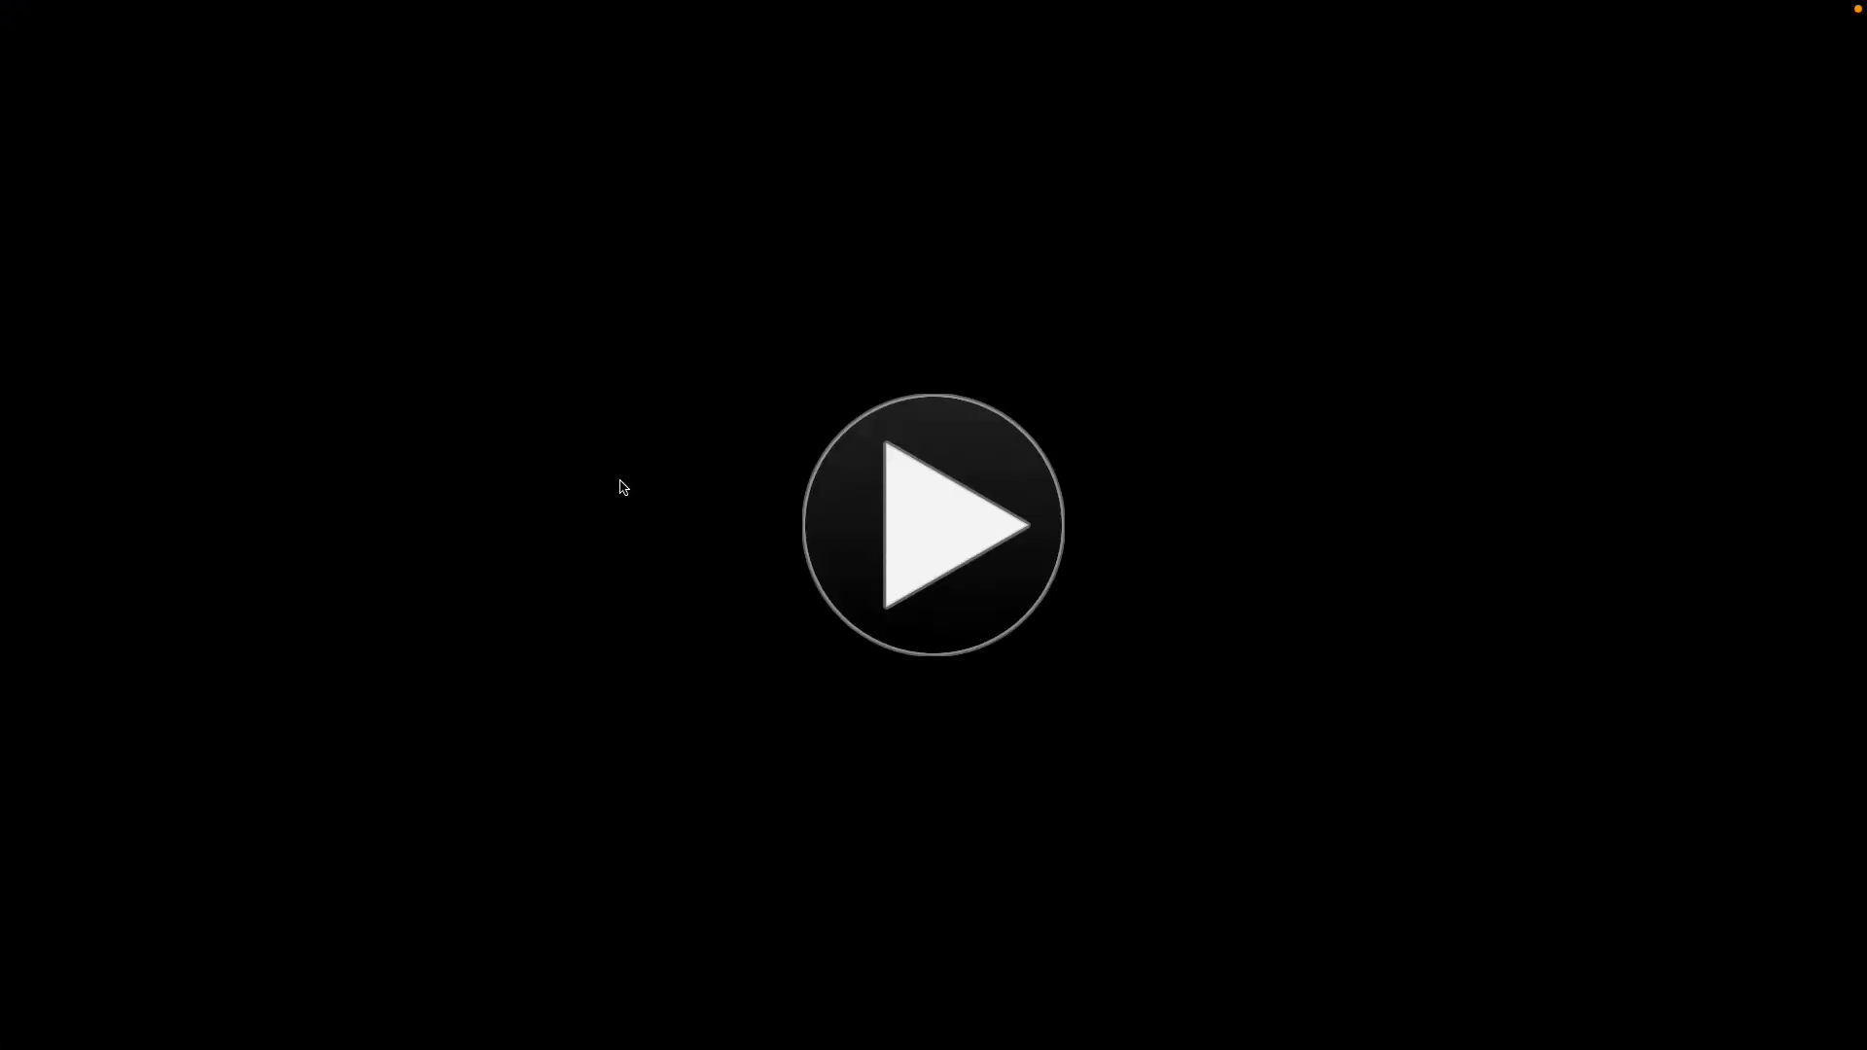
click(347, 11)
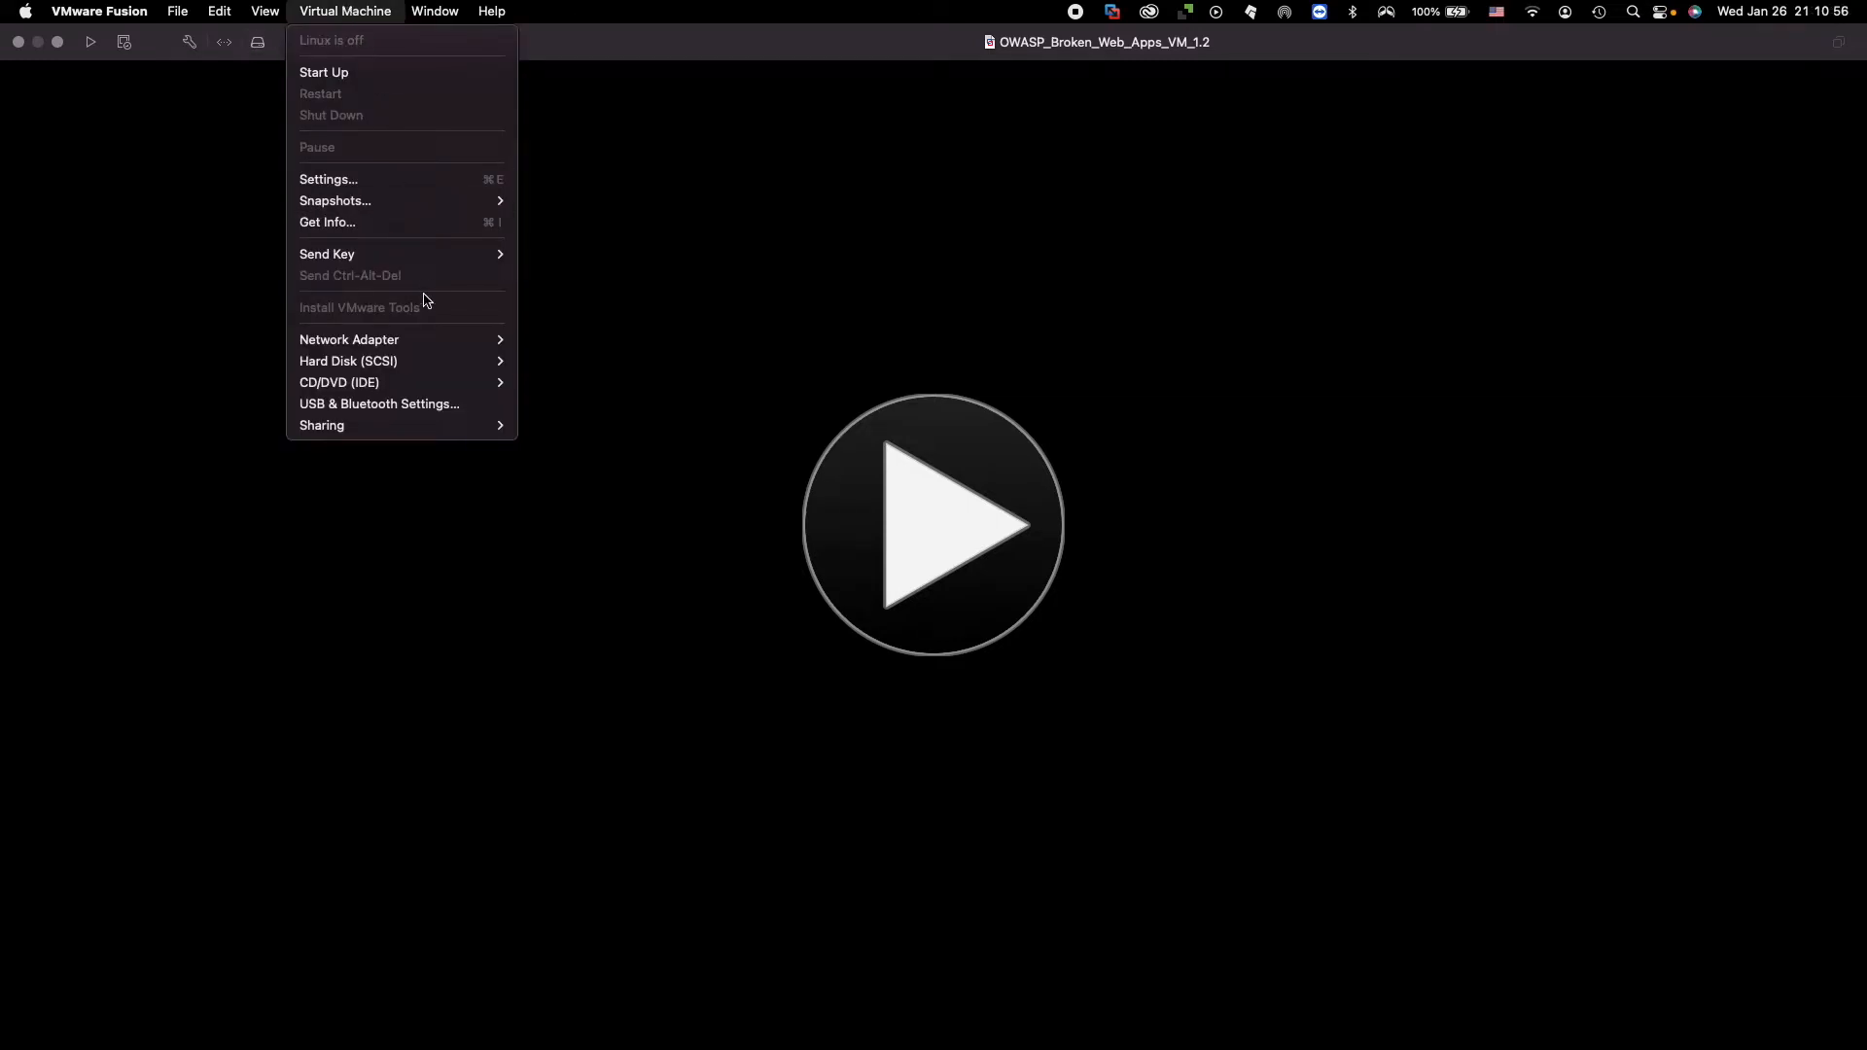
mouse_move(433, 342)
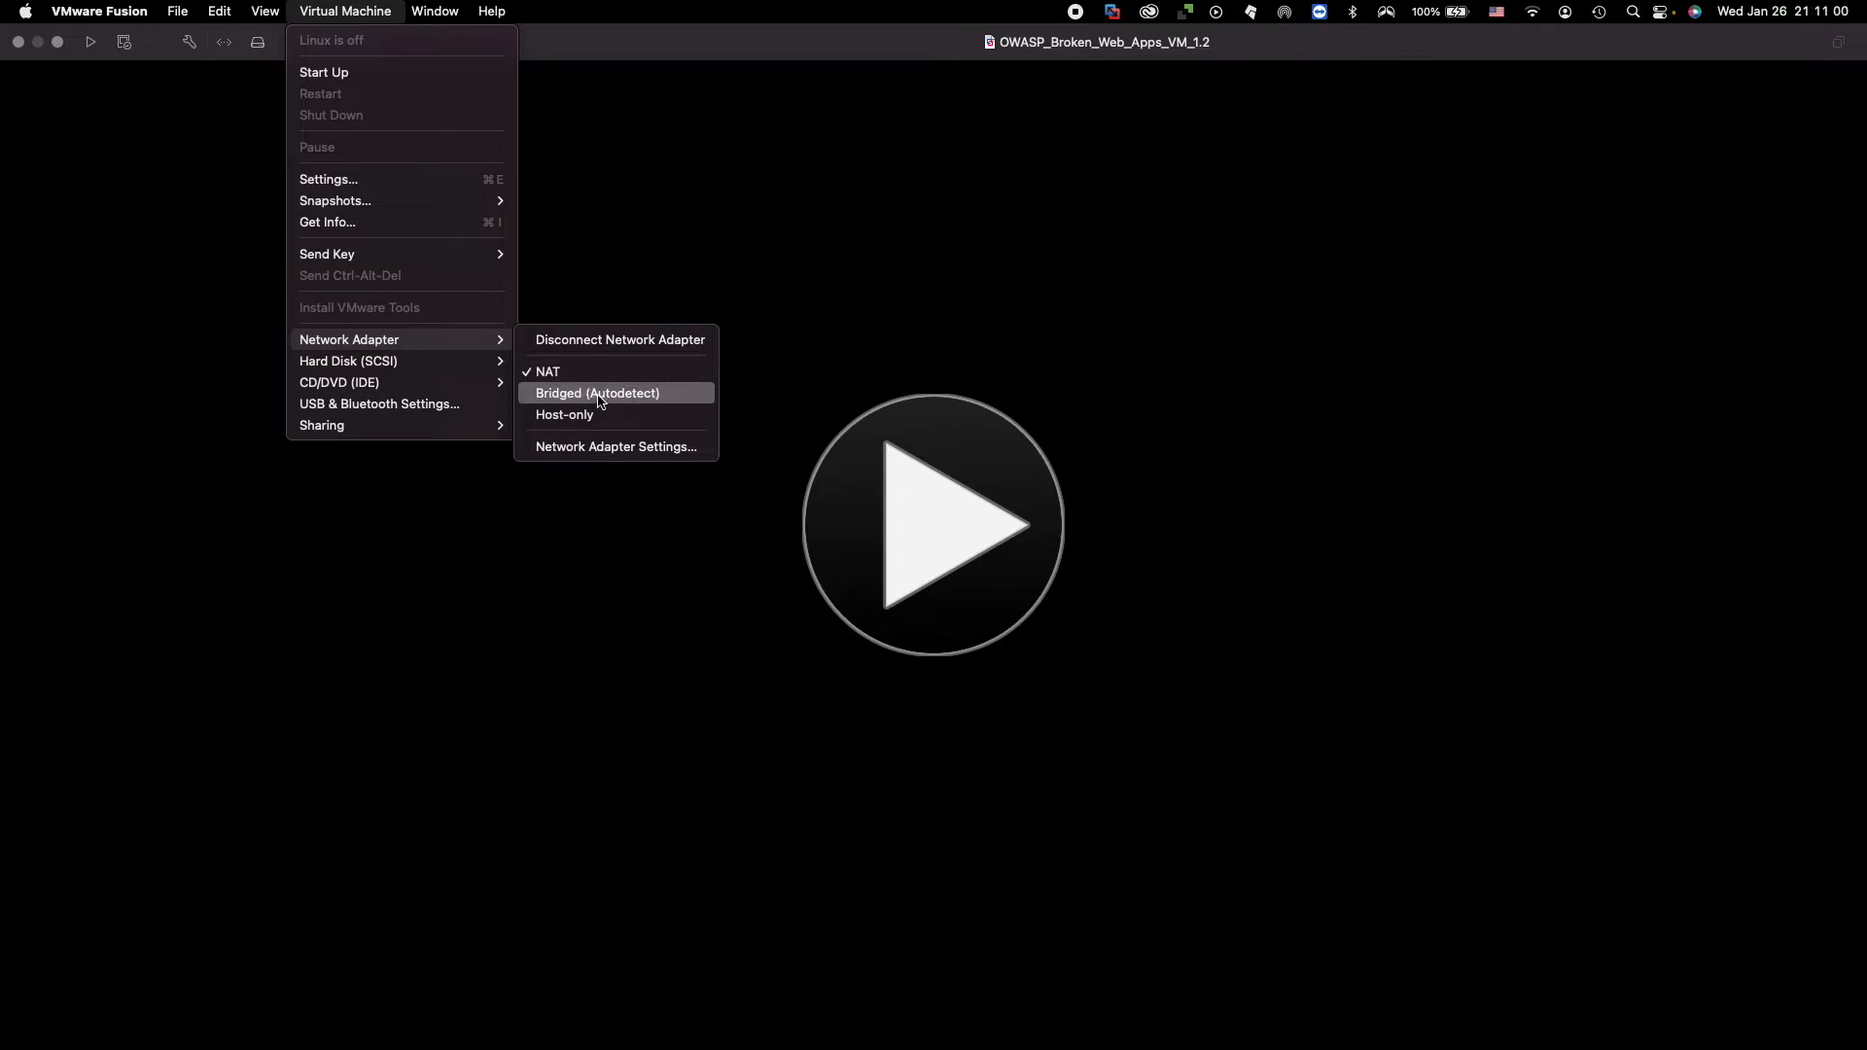
click(596, 398)
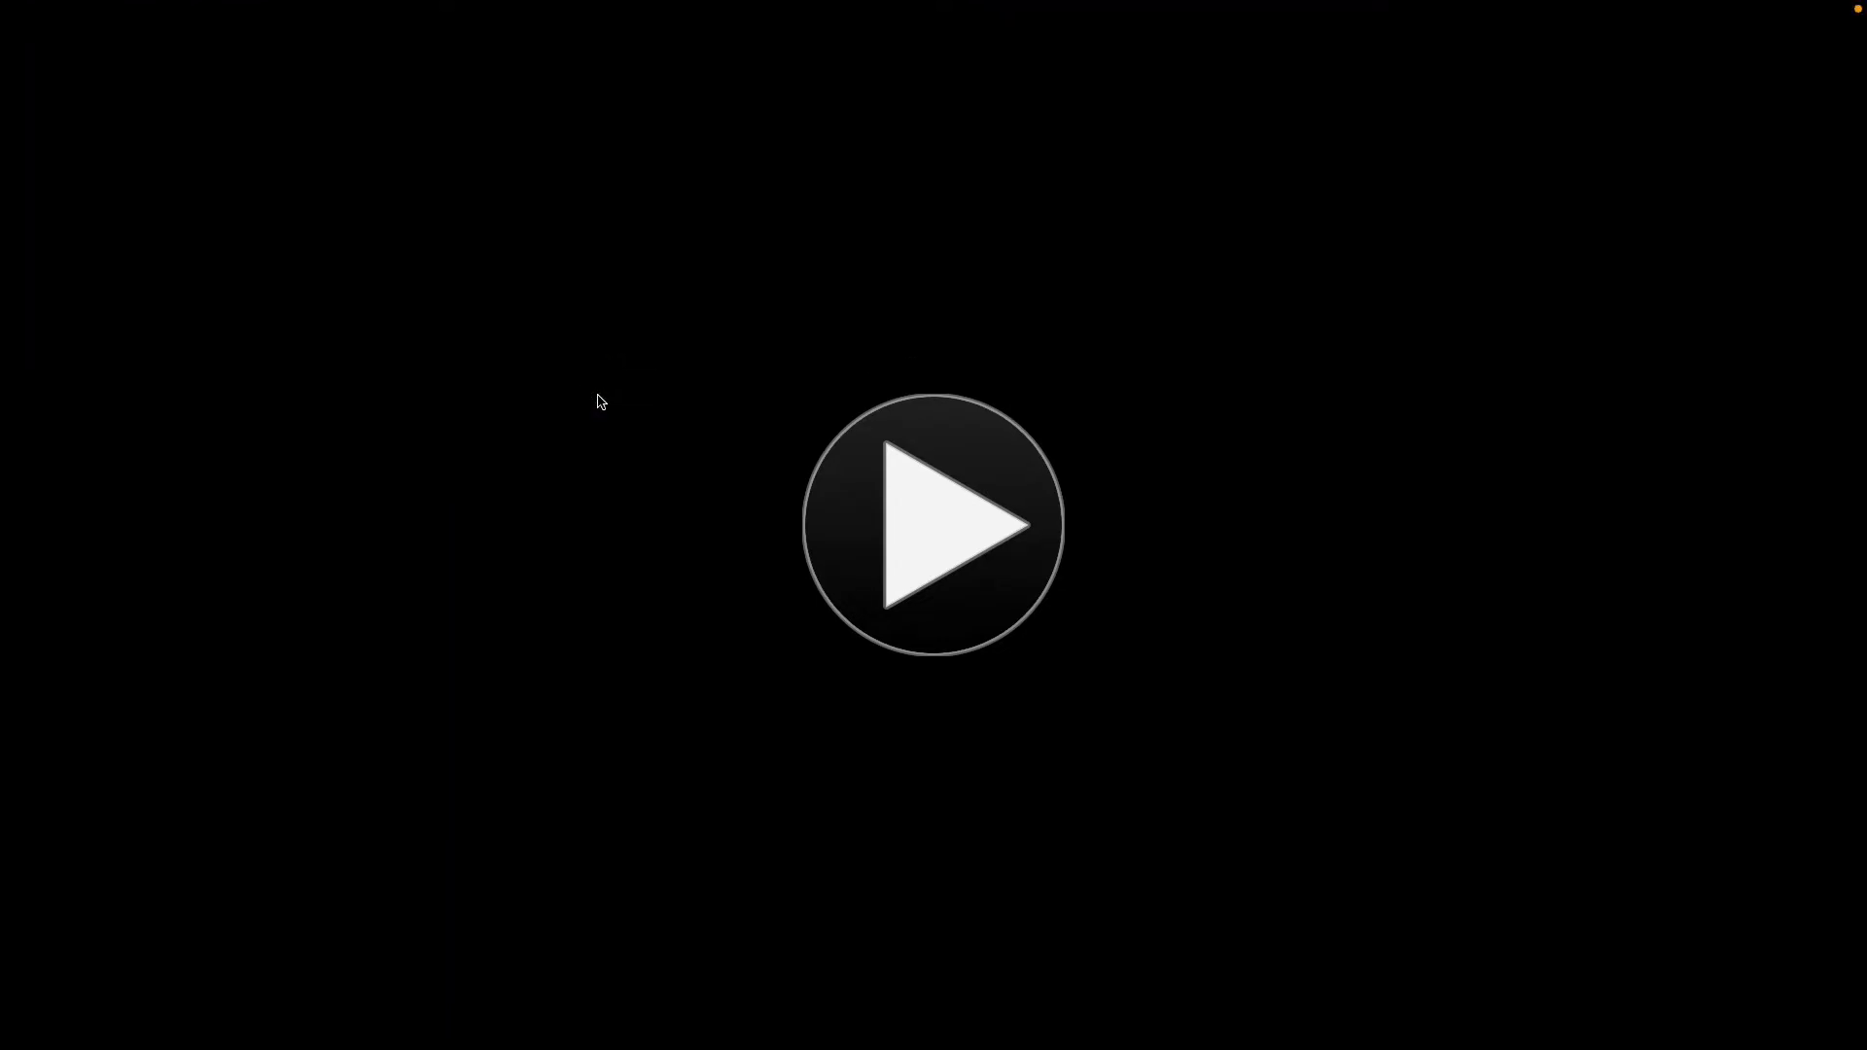
Start up the OWASP virtual machine without upgrading it and dismiss the side channel mitigations notice.
click(889, 493)
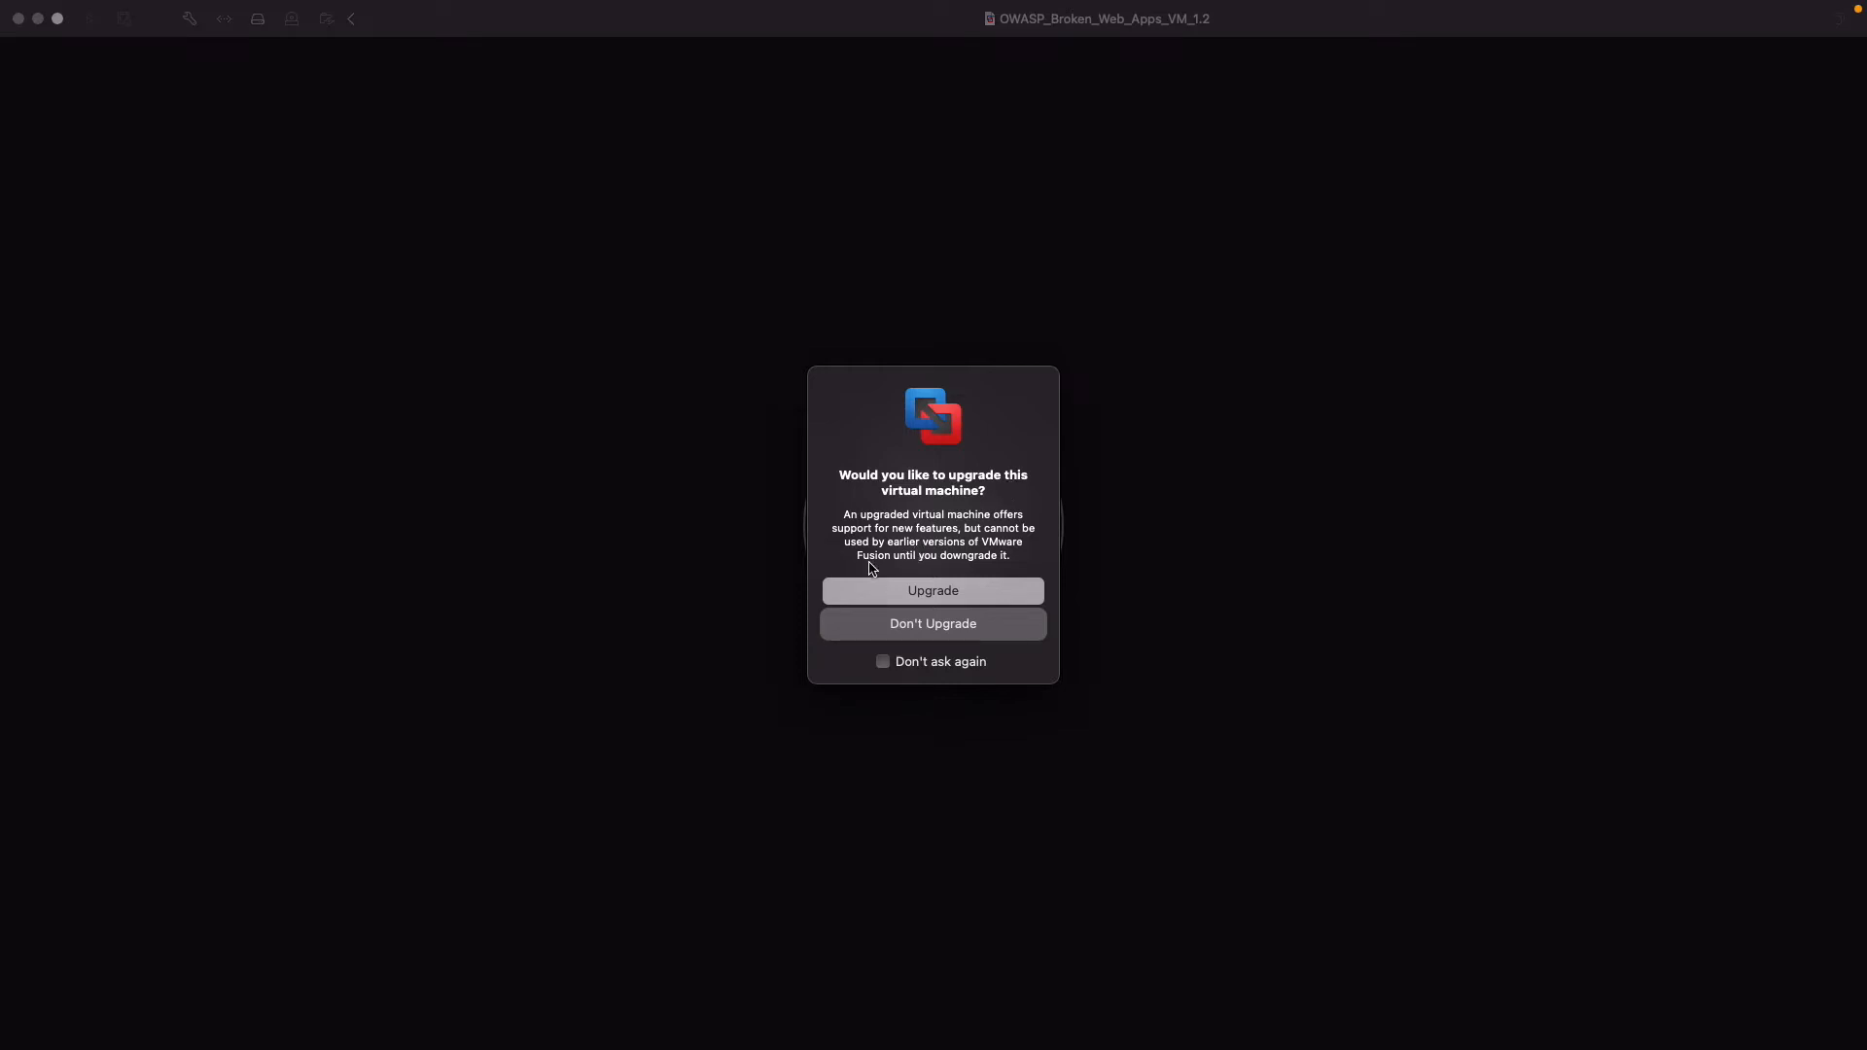
click(953, 627)
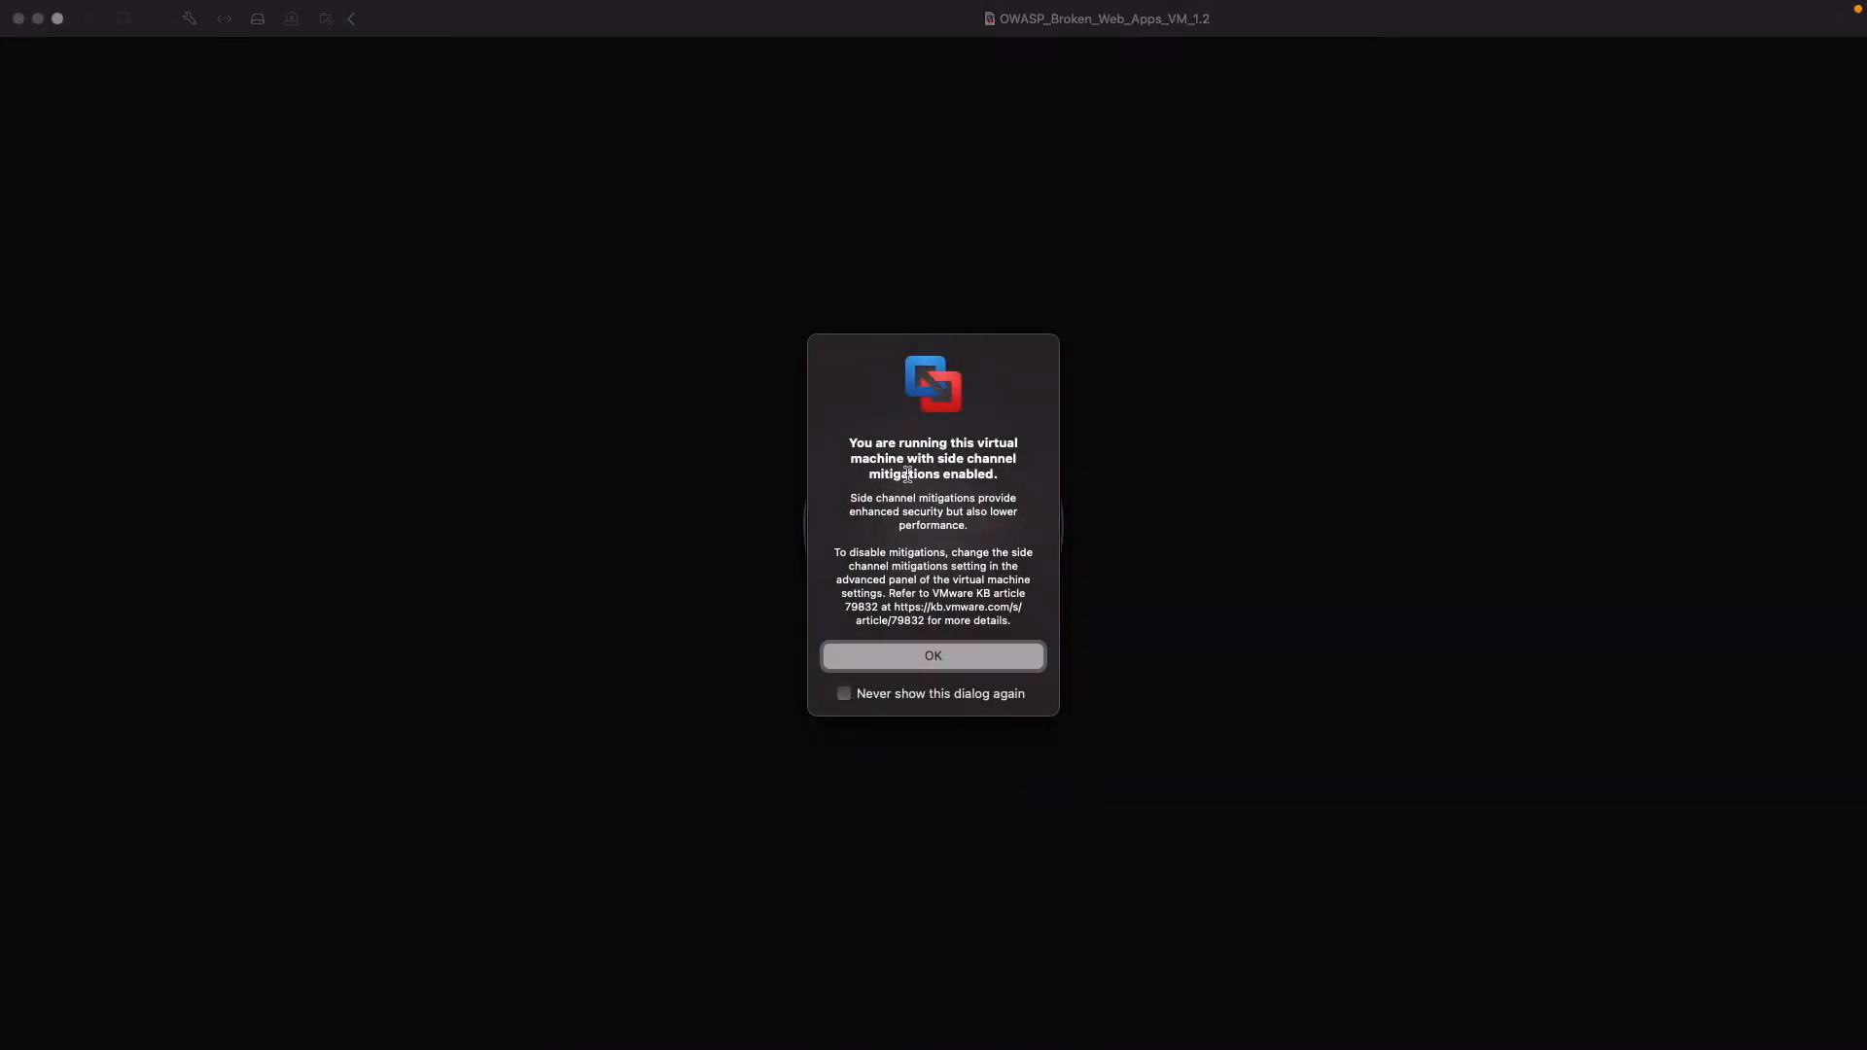
click(934, 656)
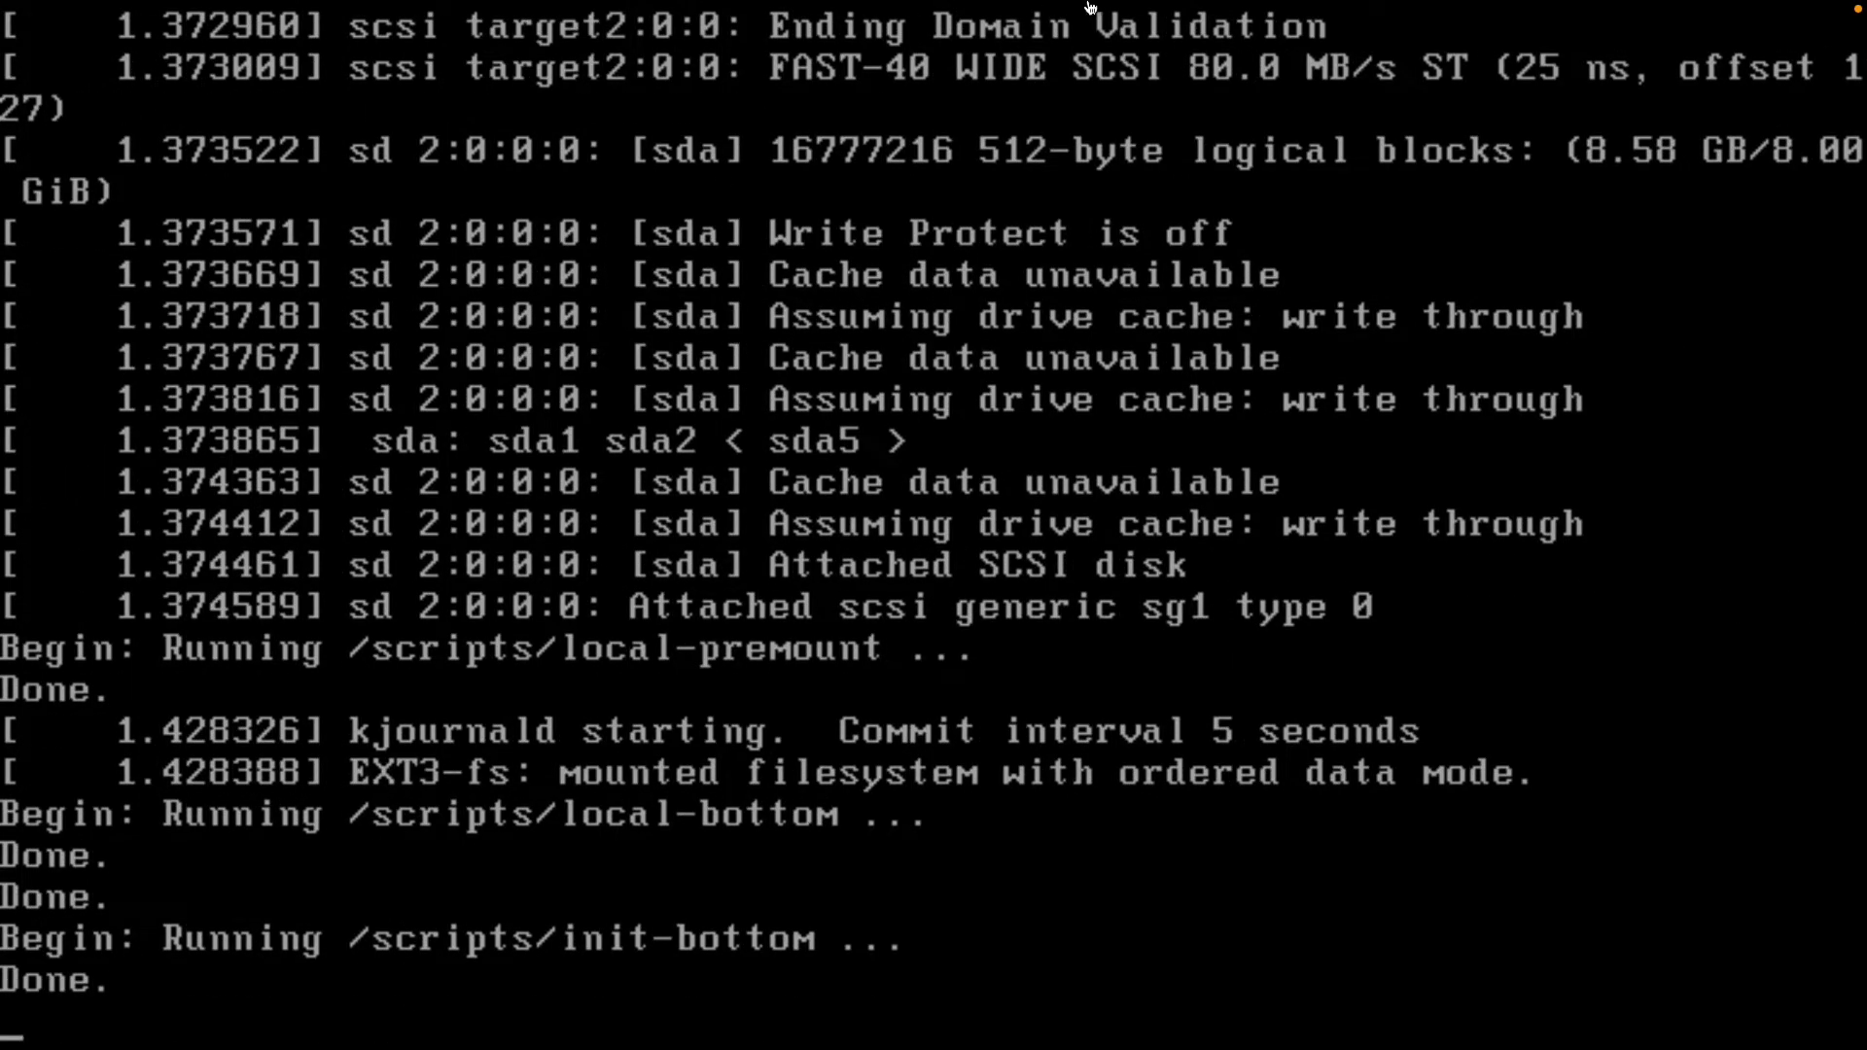
Take the OWASP virtual machine out of full screen, reposition its window on the desktop and return it to full screen.
mouse_move(1050, 8)
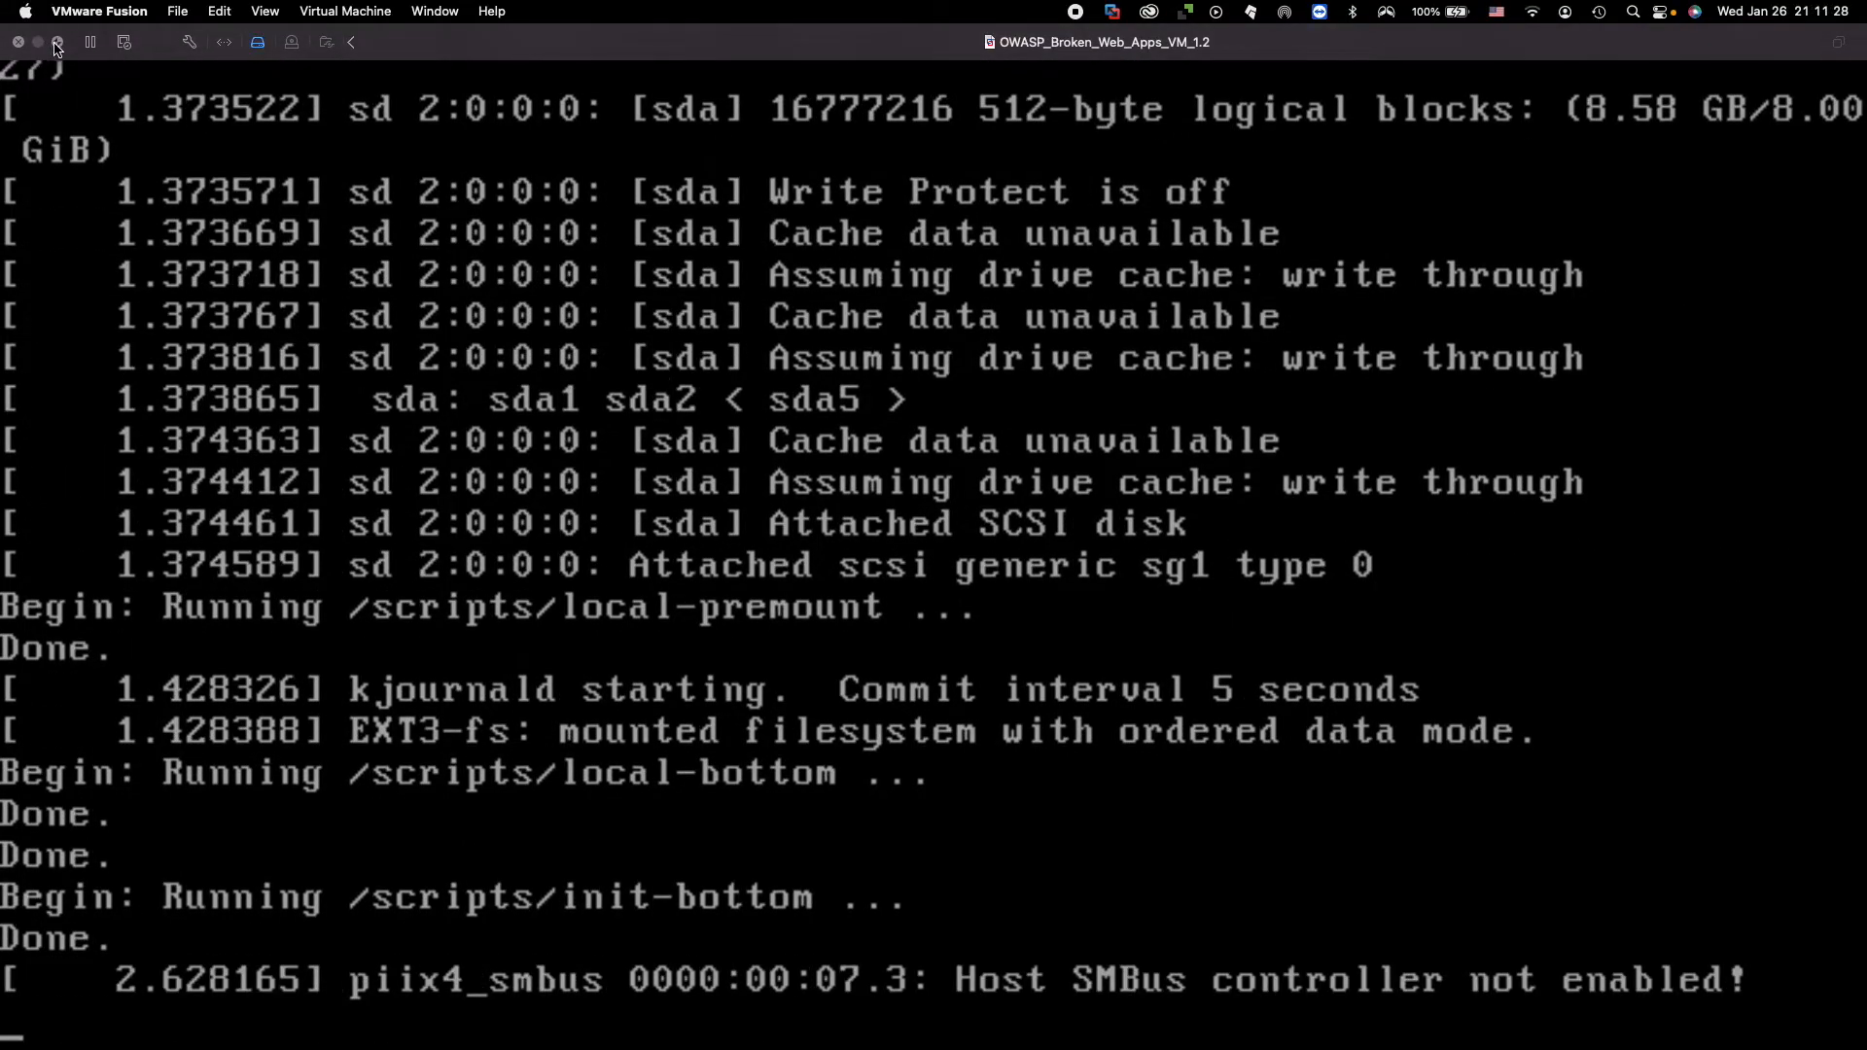
click(56, 42)
drag(409, 184, 859, 86)
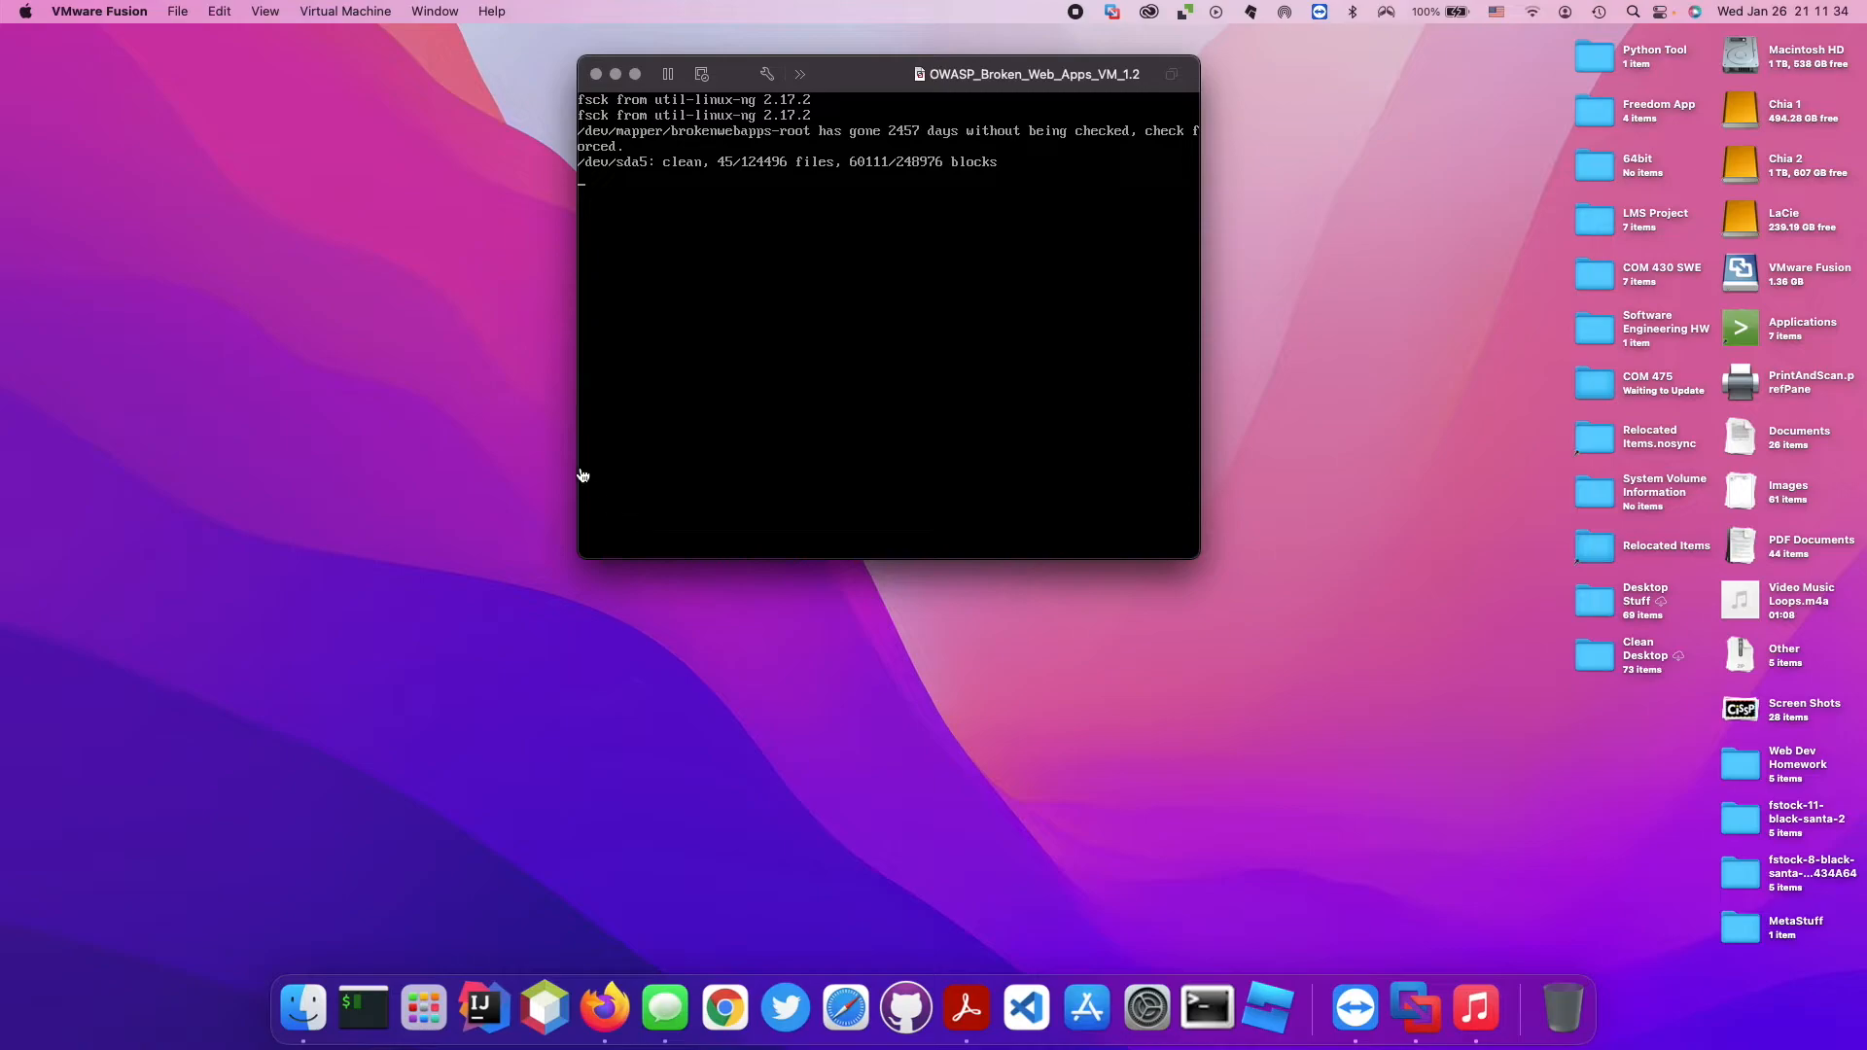
click(635, 74)
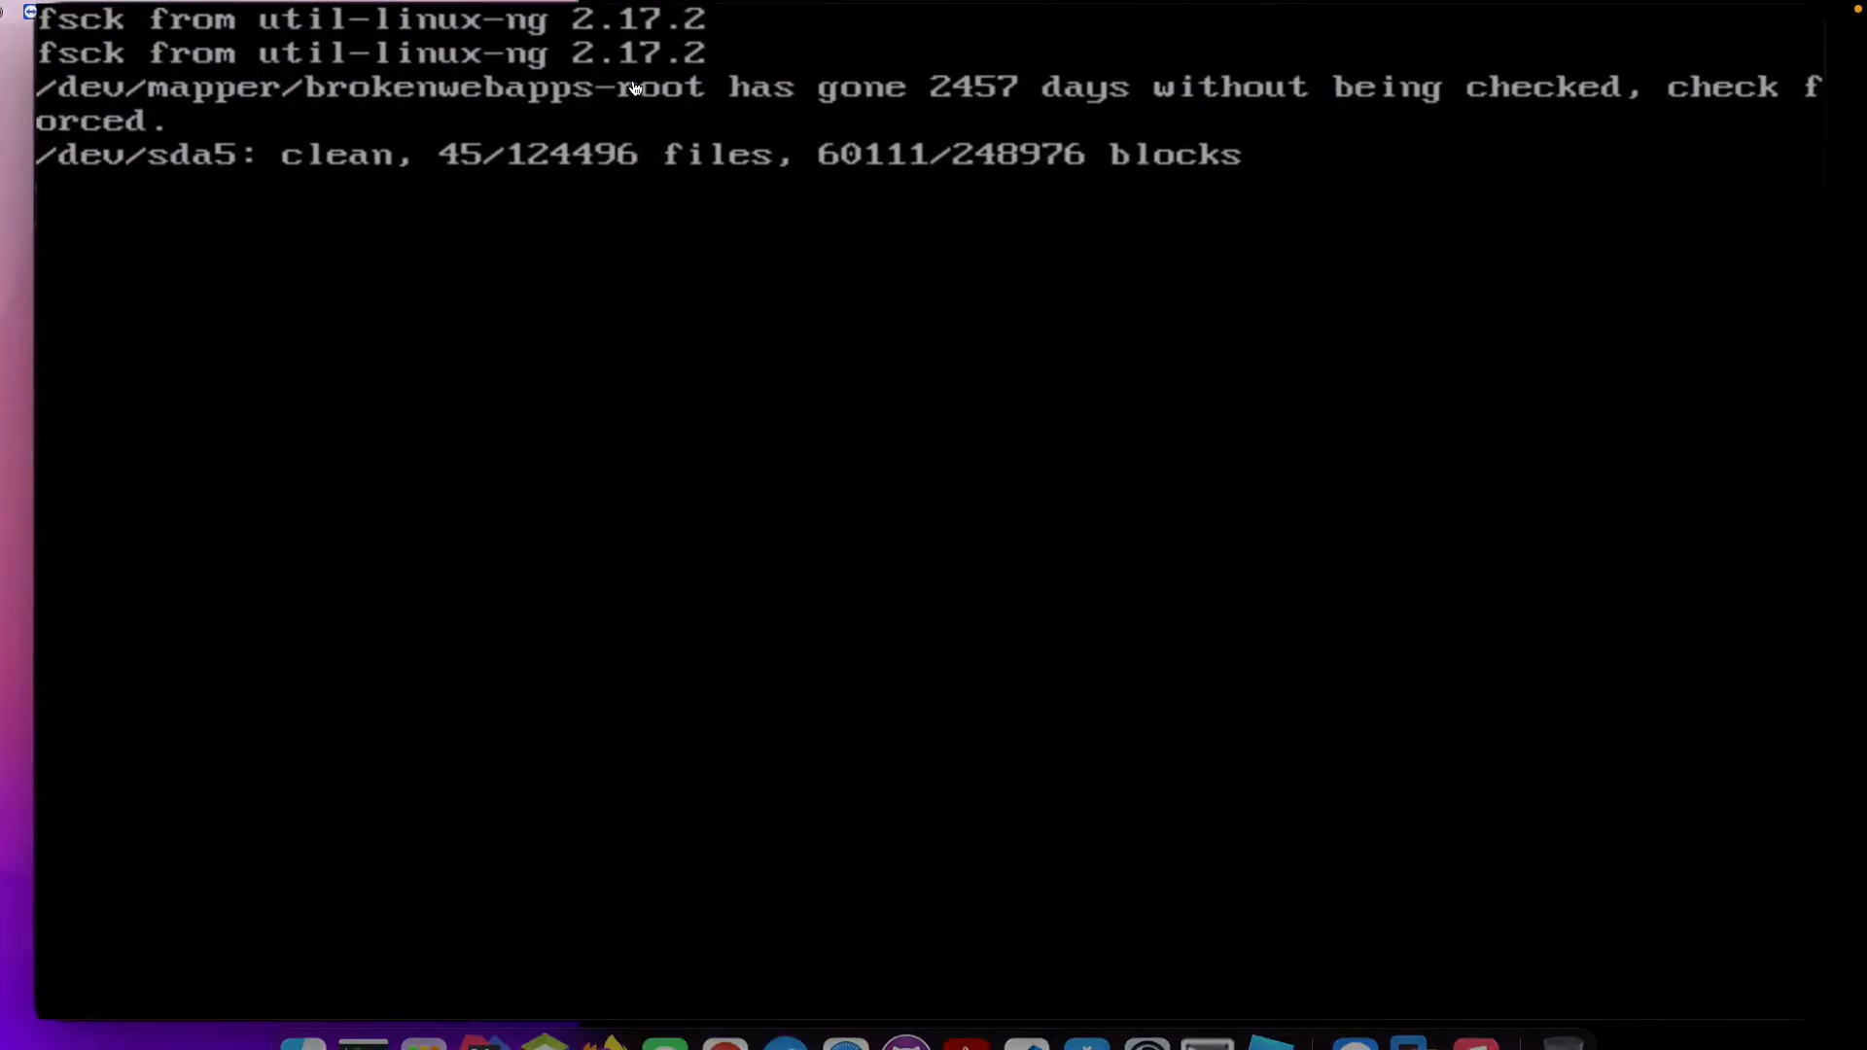
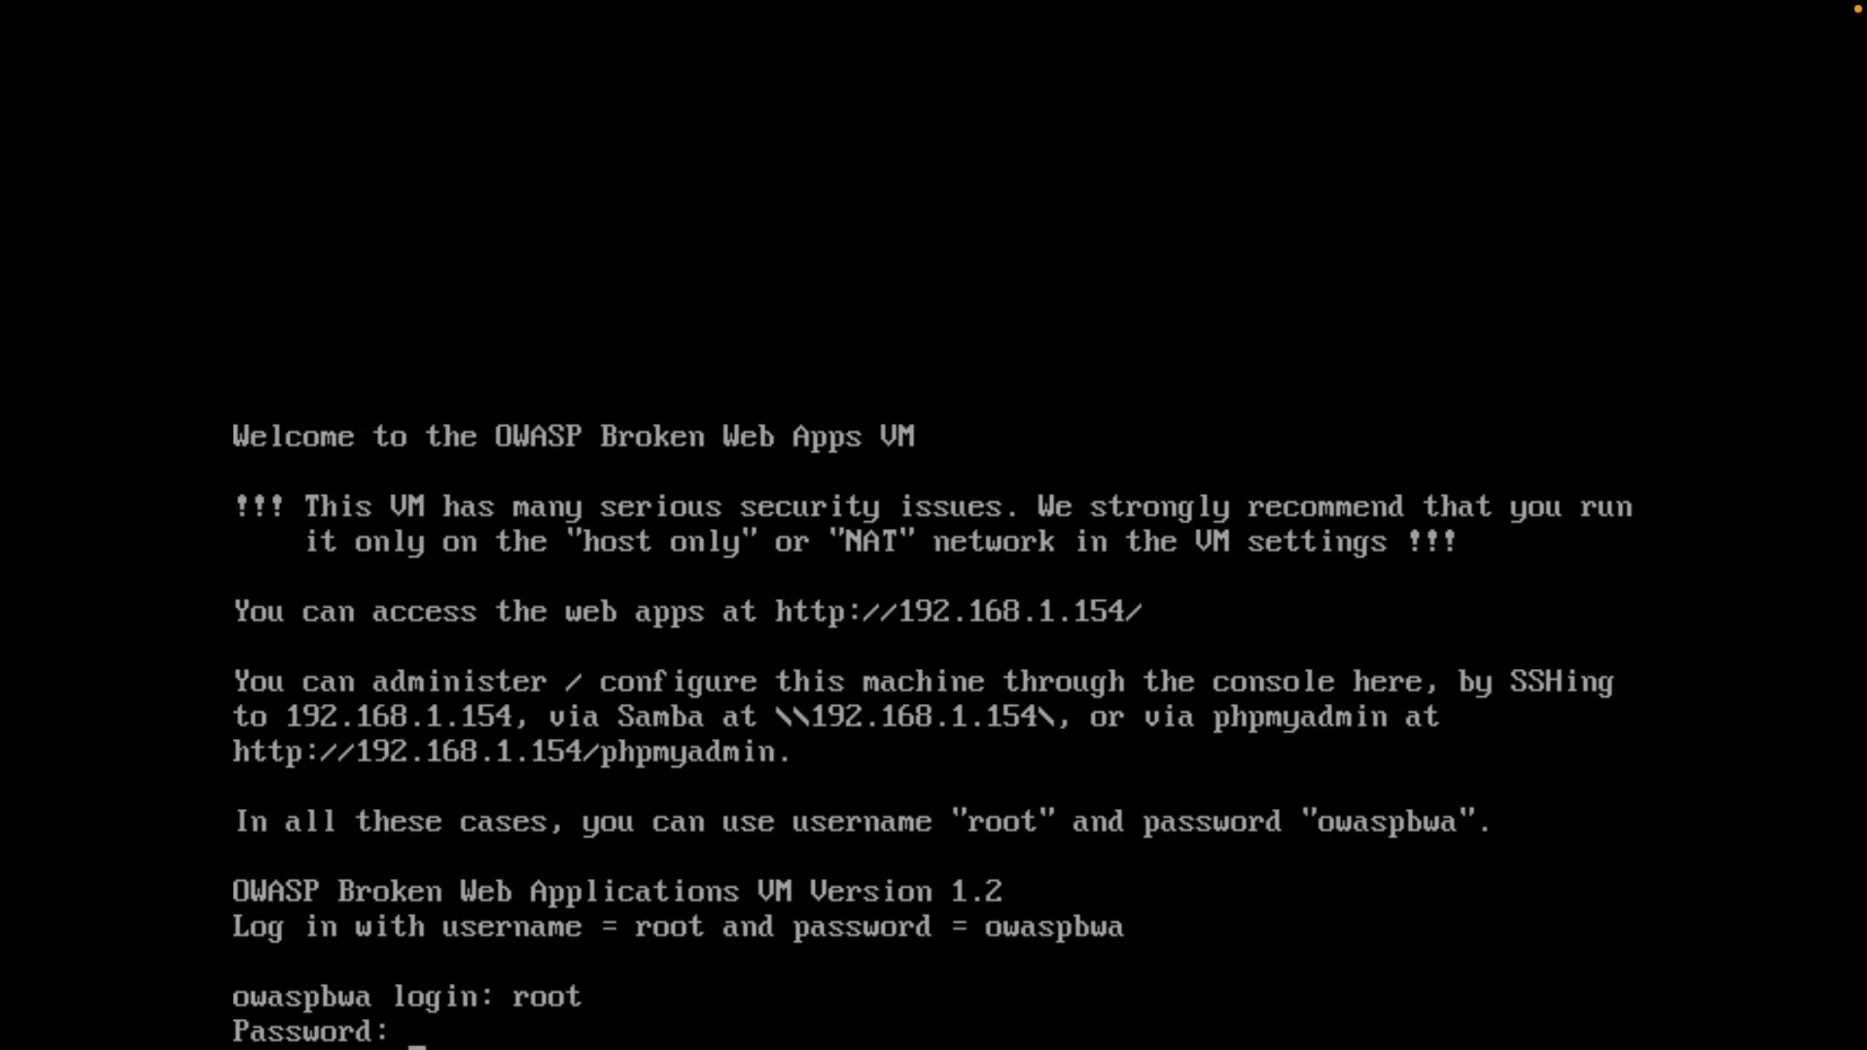
Complete the root login on the OWASP machine with the account password and display its network configuration with ifconfig.
key(Return)
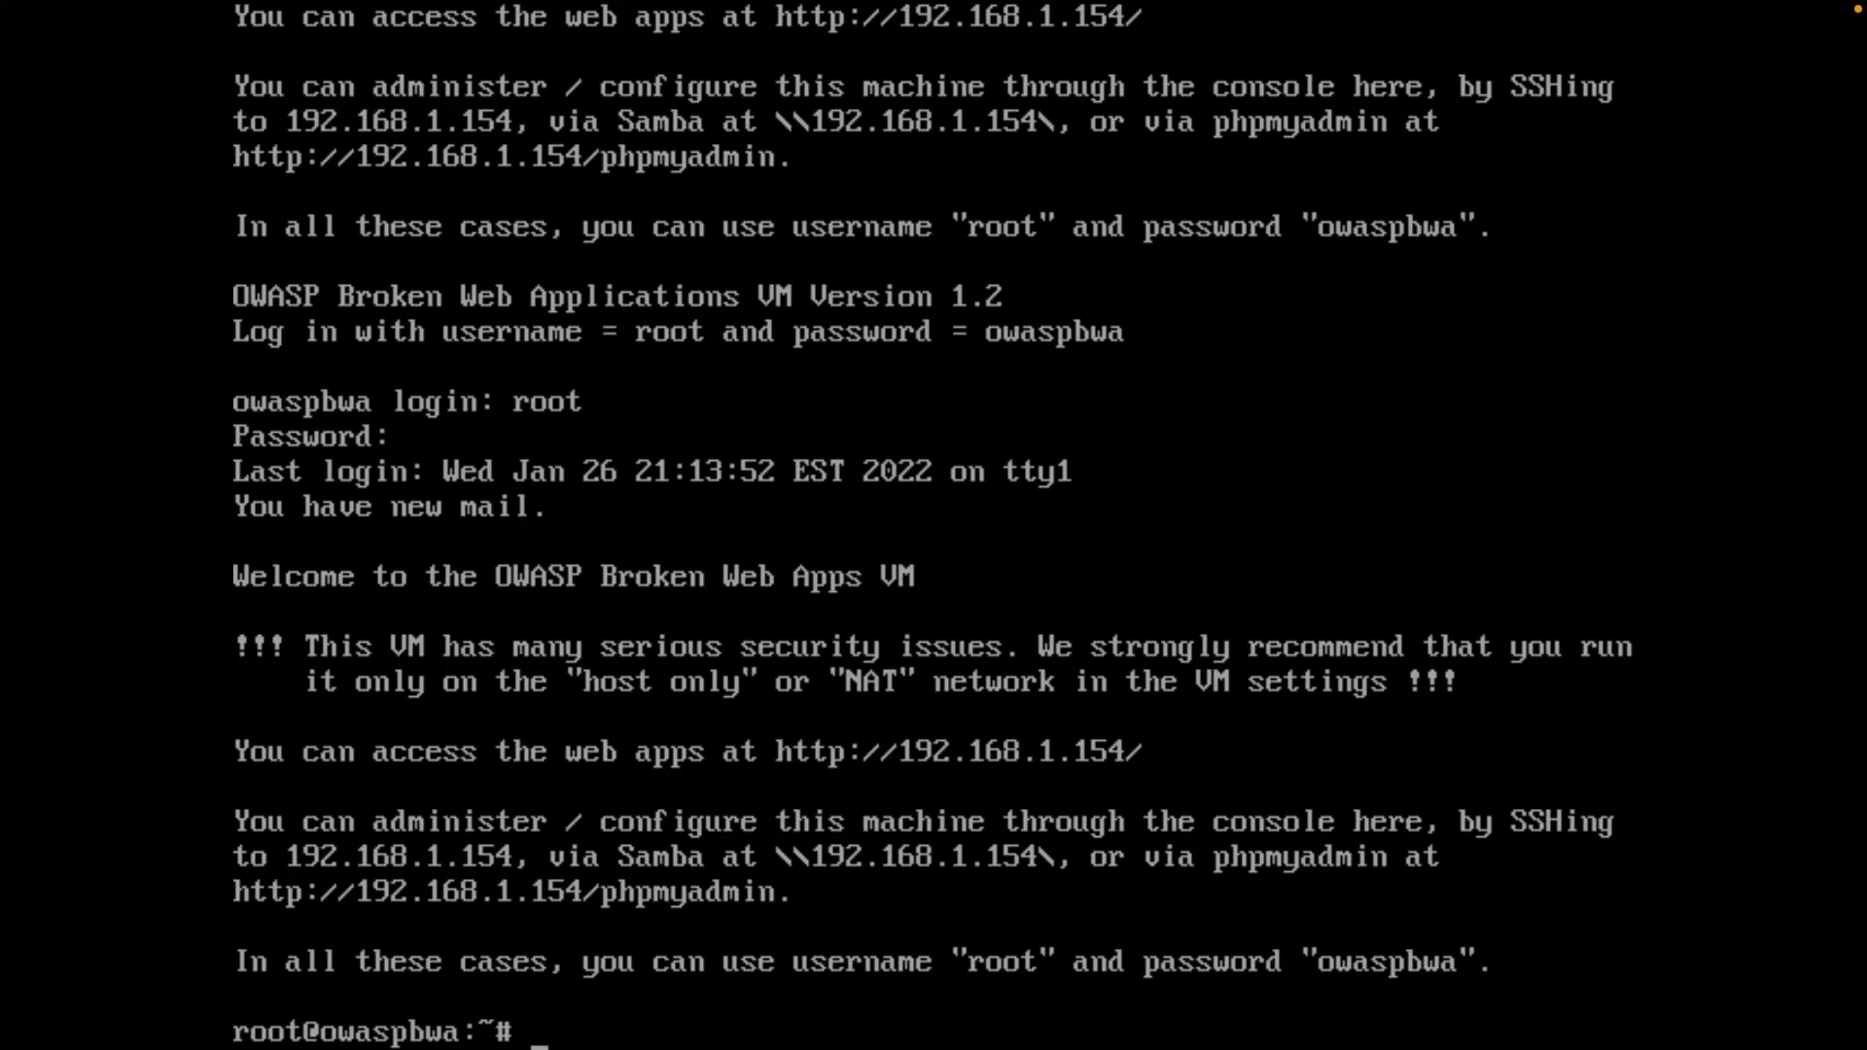
text(fconfig)
key(Return)
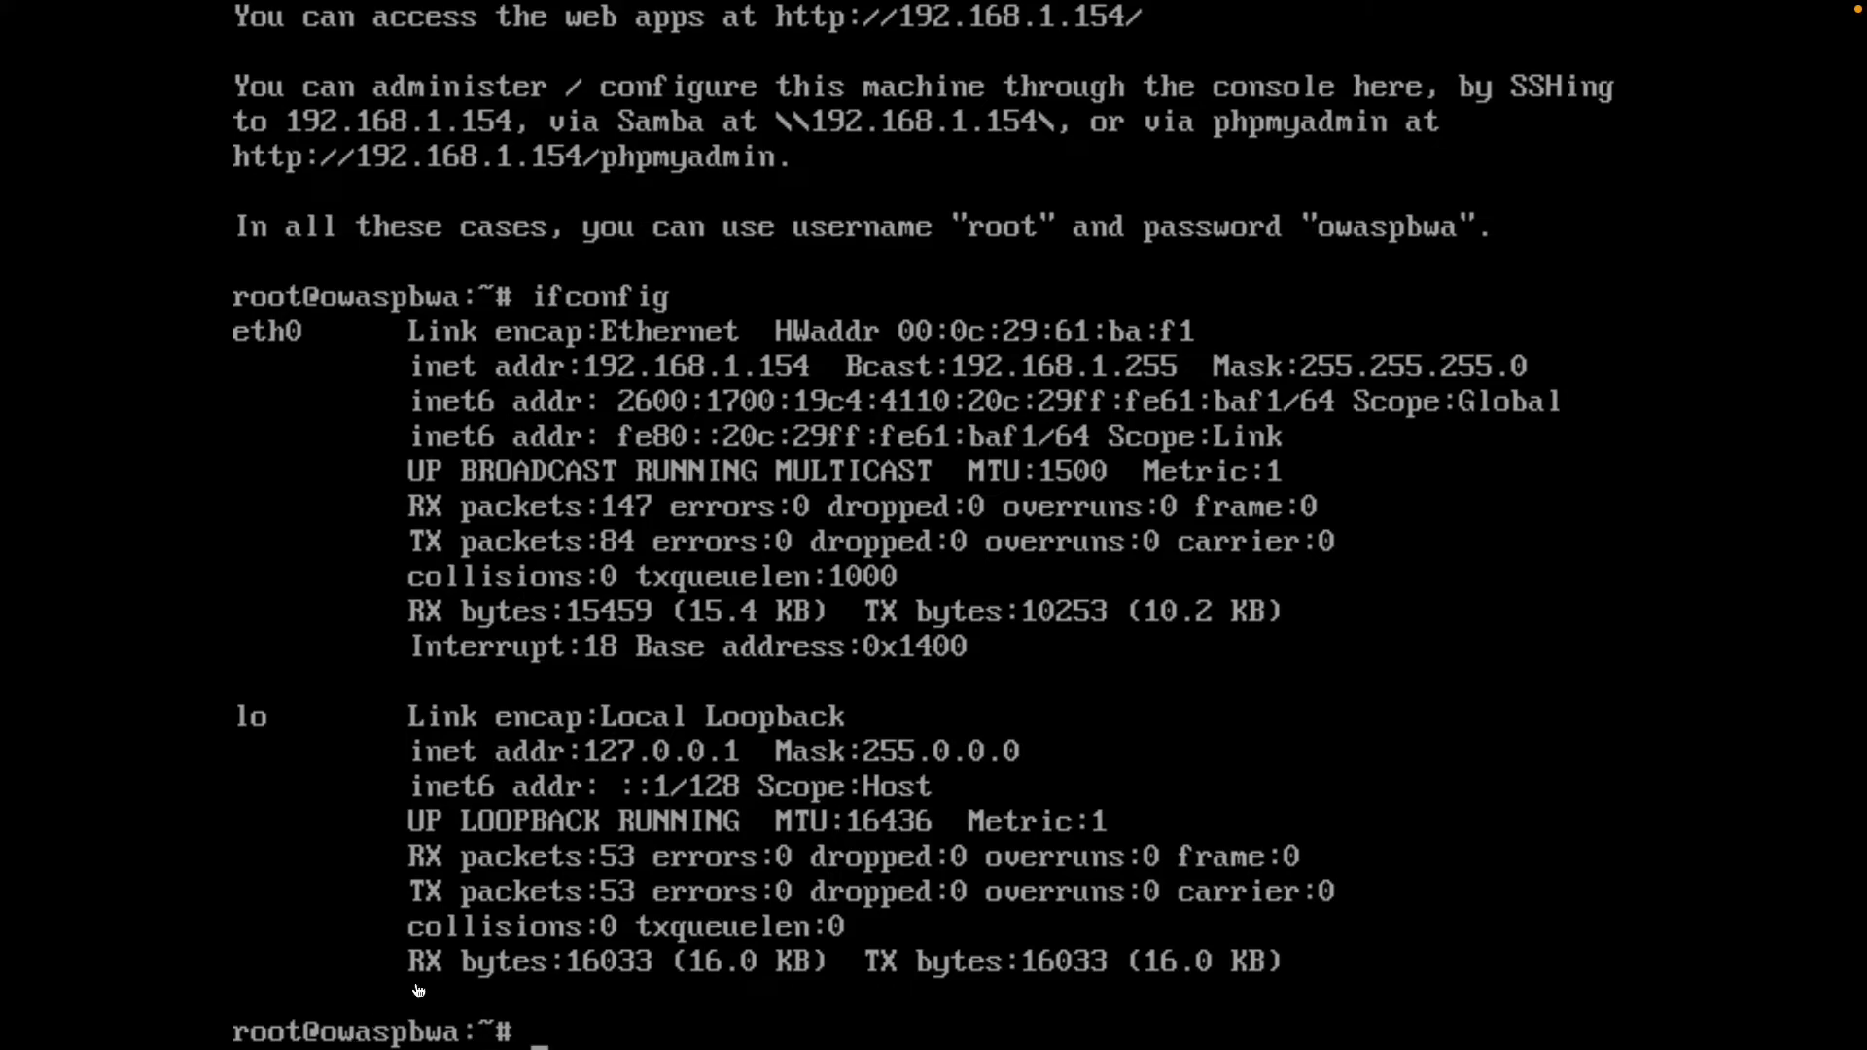
Take the OWASP virtual machine out of full screen and move its window aside off the desktop.
mouse_move(309, 7)
click(58, 41)
click(529, 43)
drag(529, 44, 0, 128)
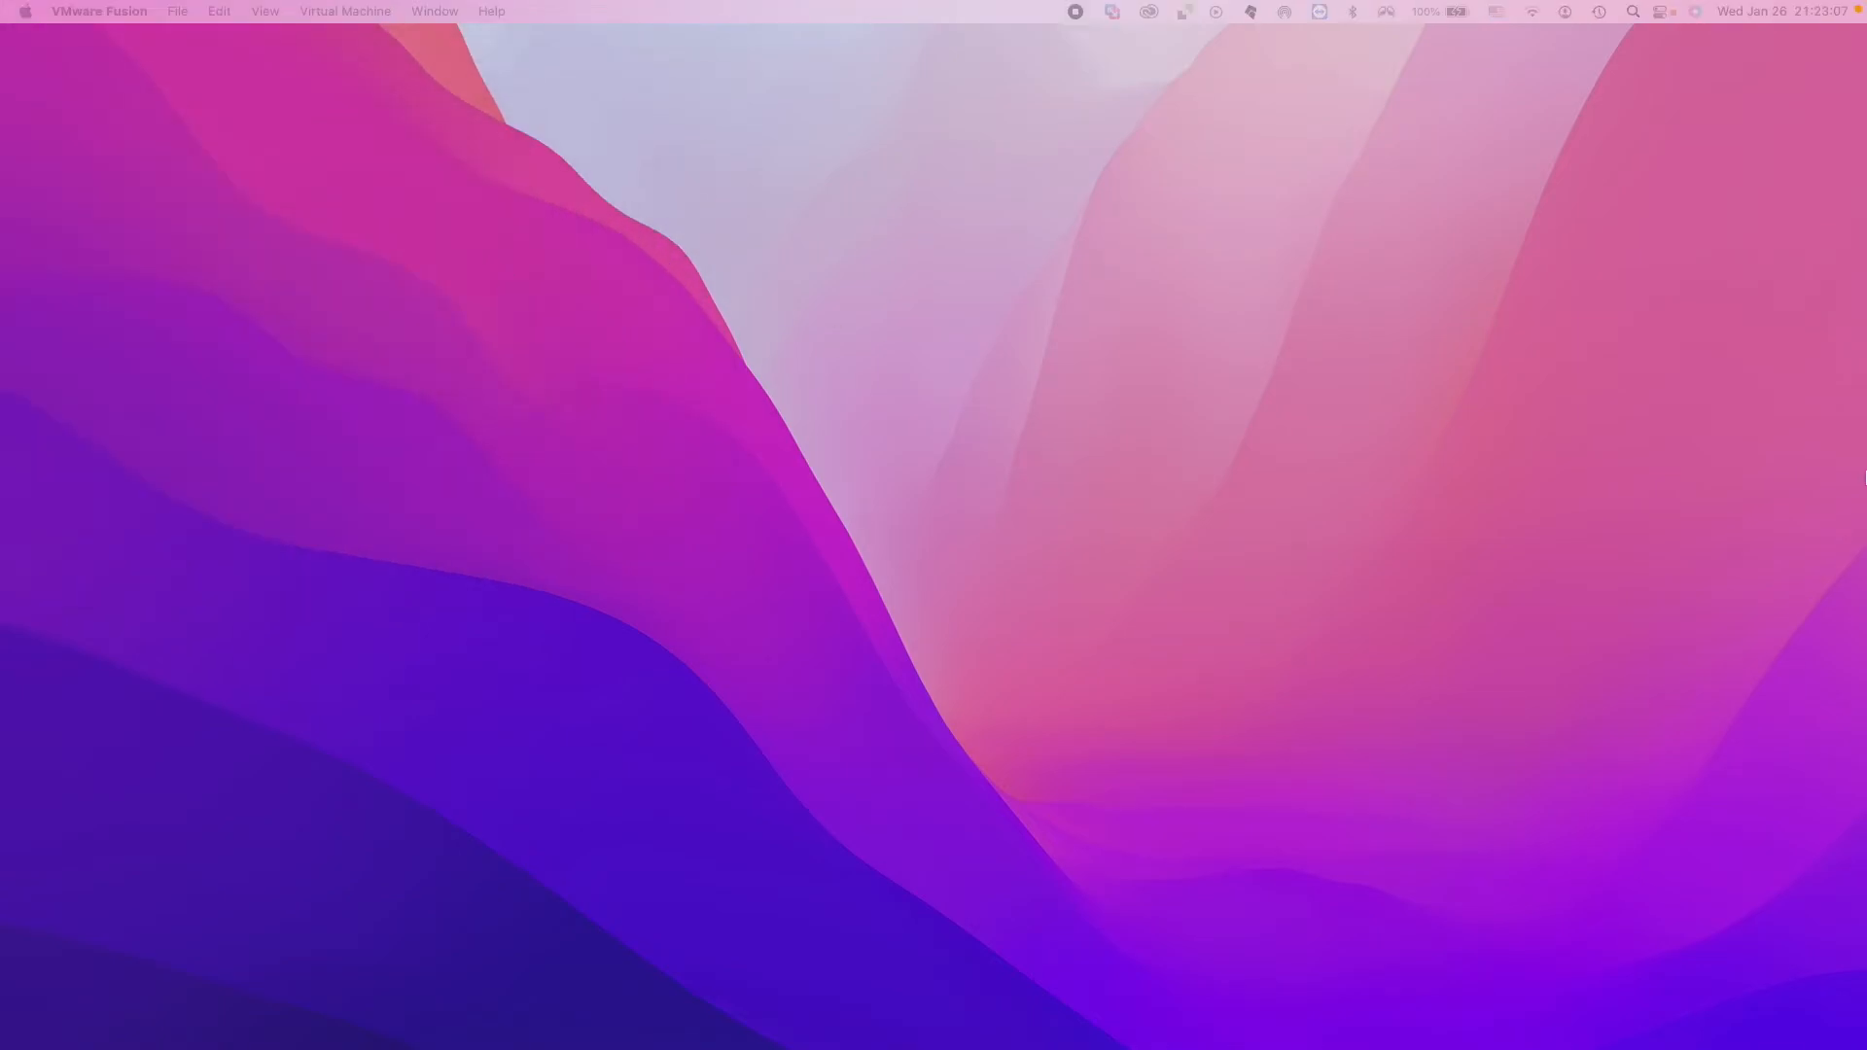
Start the kali-linux-2021.3 virtual machine from the virtual machine library and dismiss the side channel mitigations notice.
key(ctrl+Right)
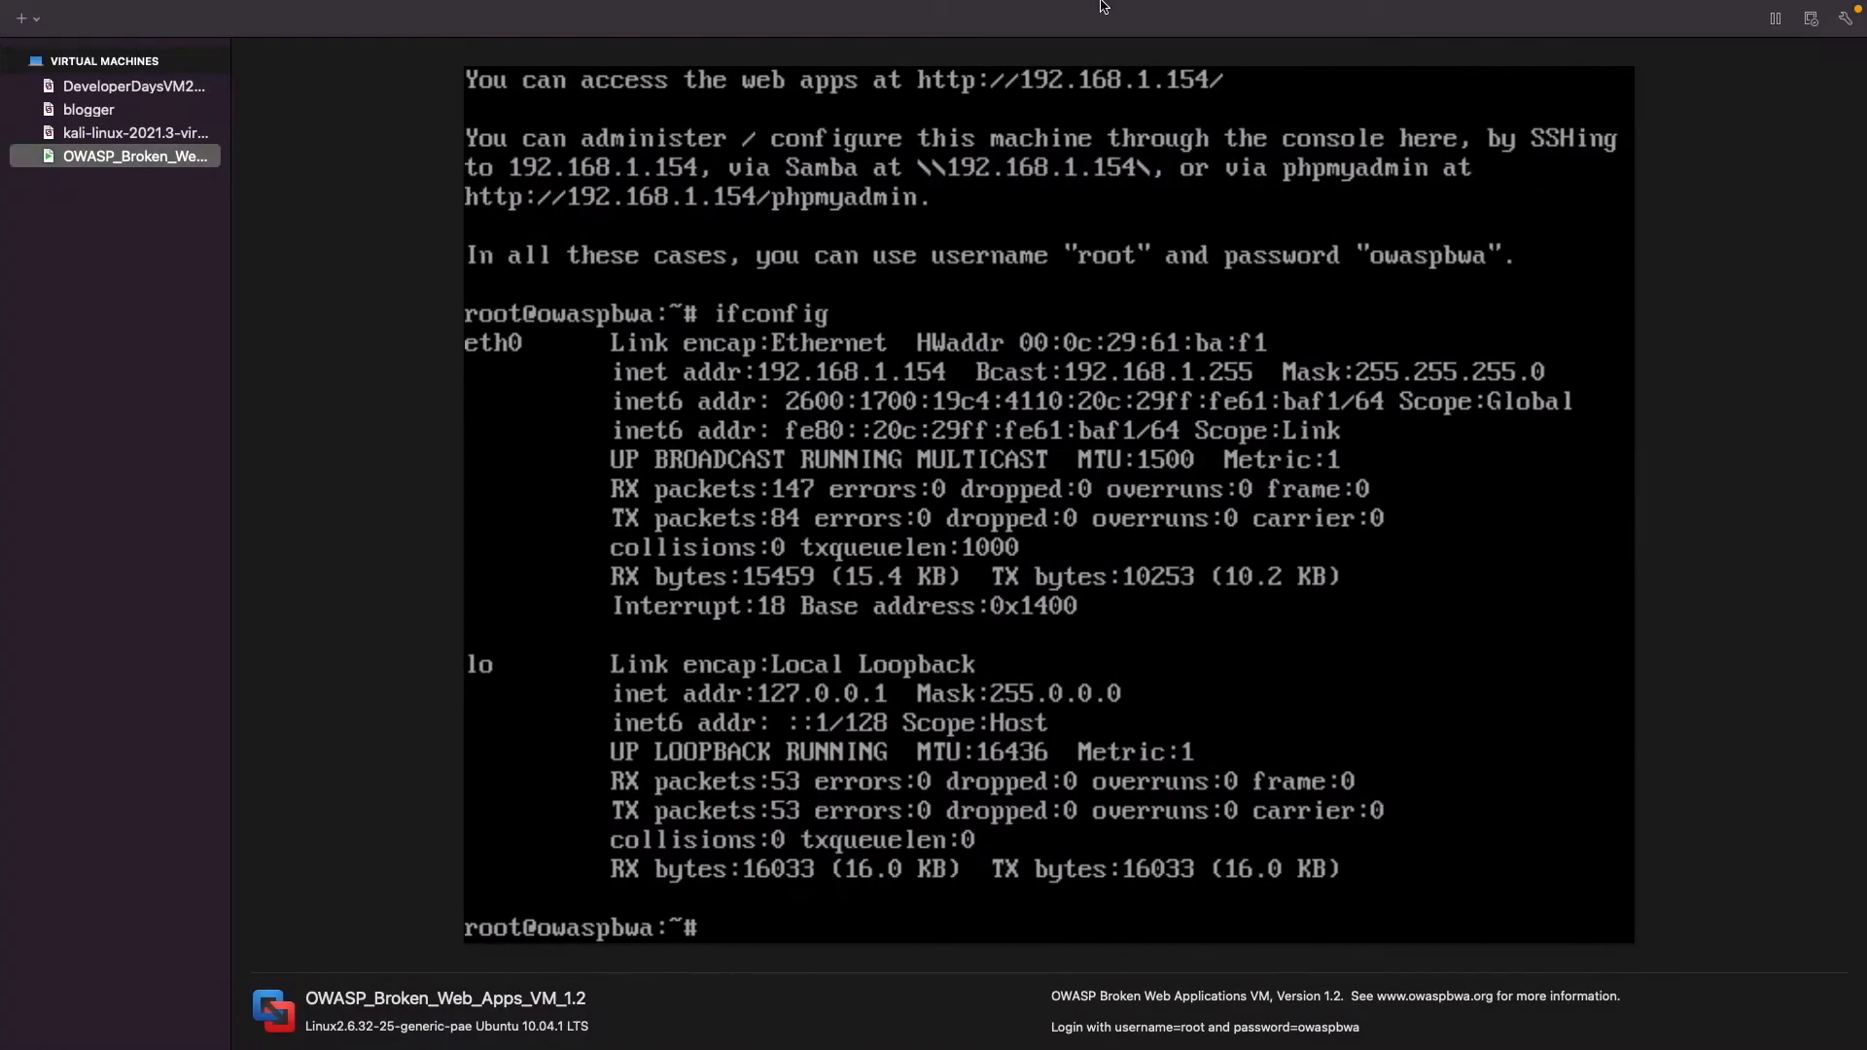
click(122, 134)
click(1776, 46)
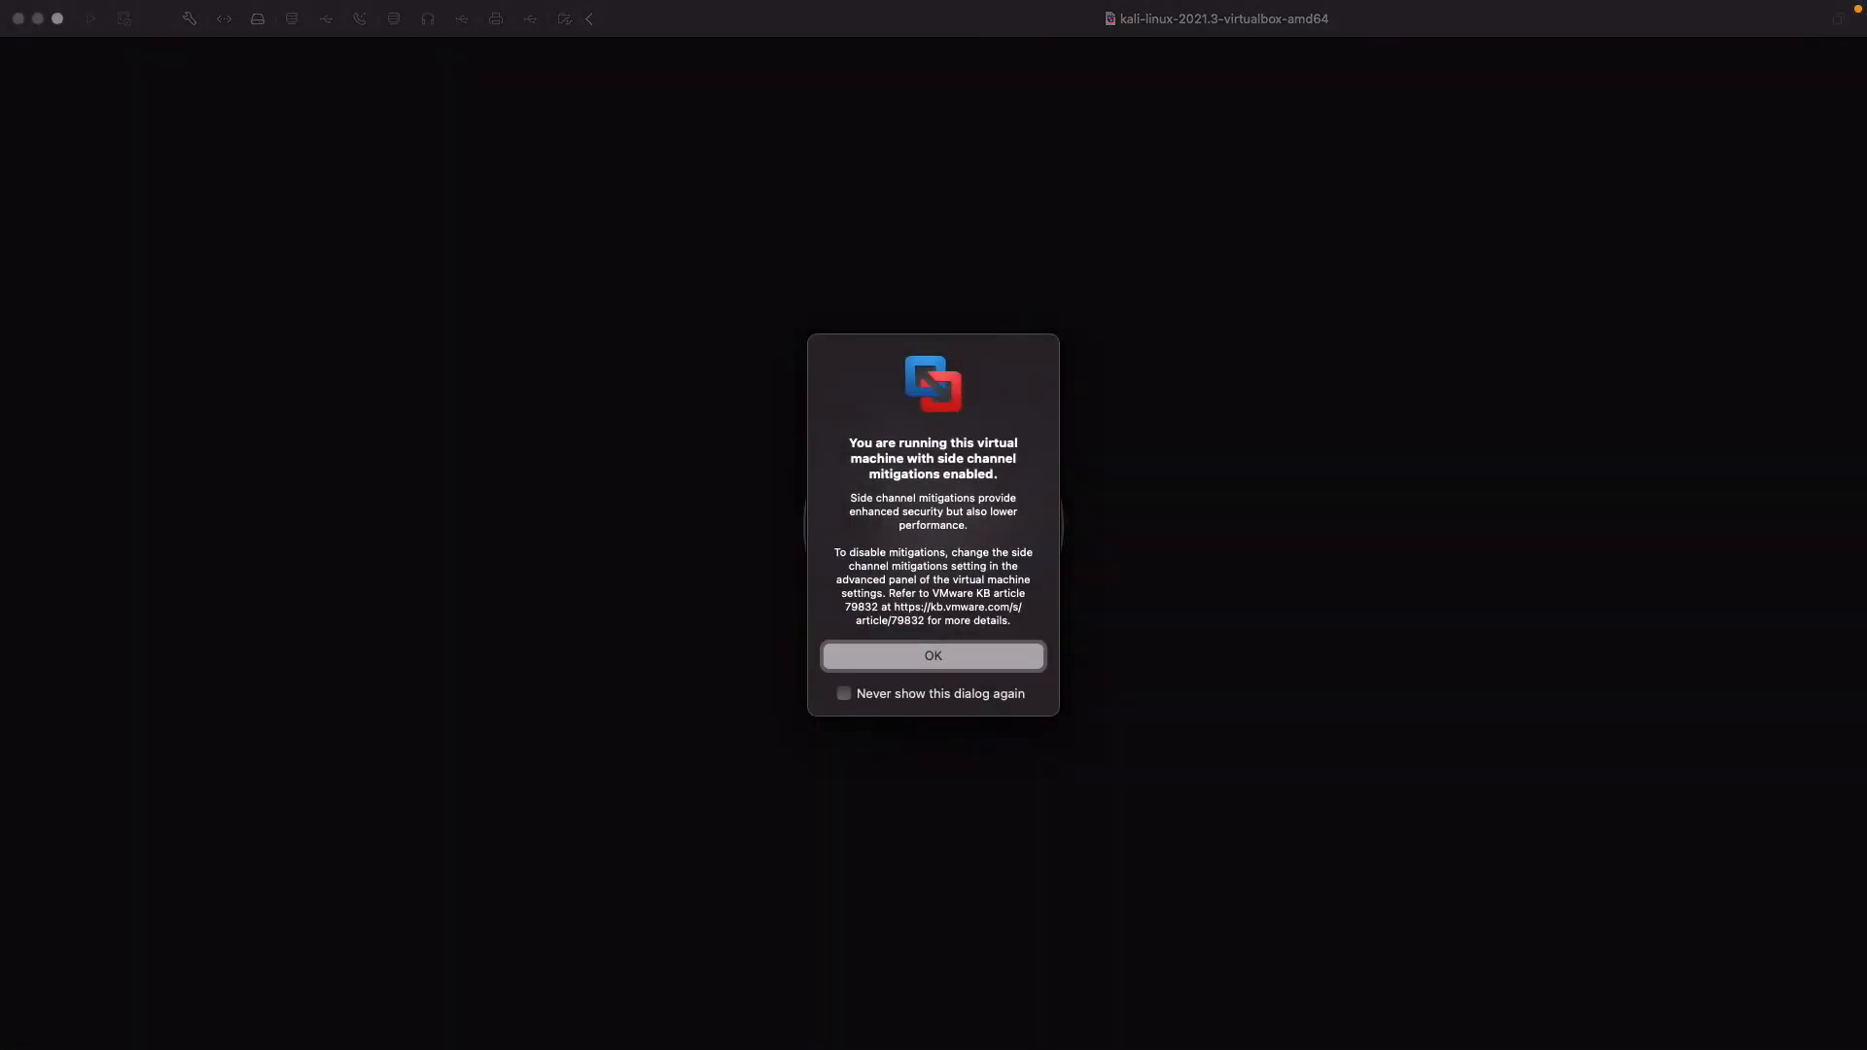
click(988, 653)
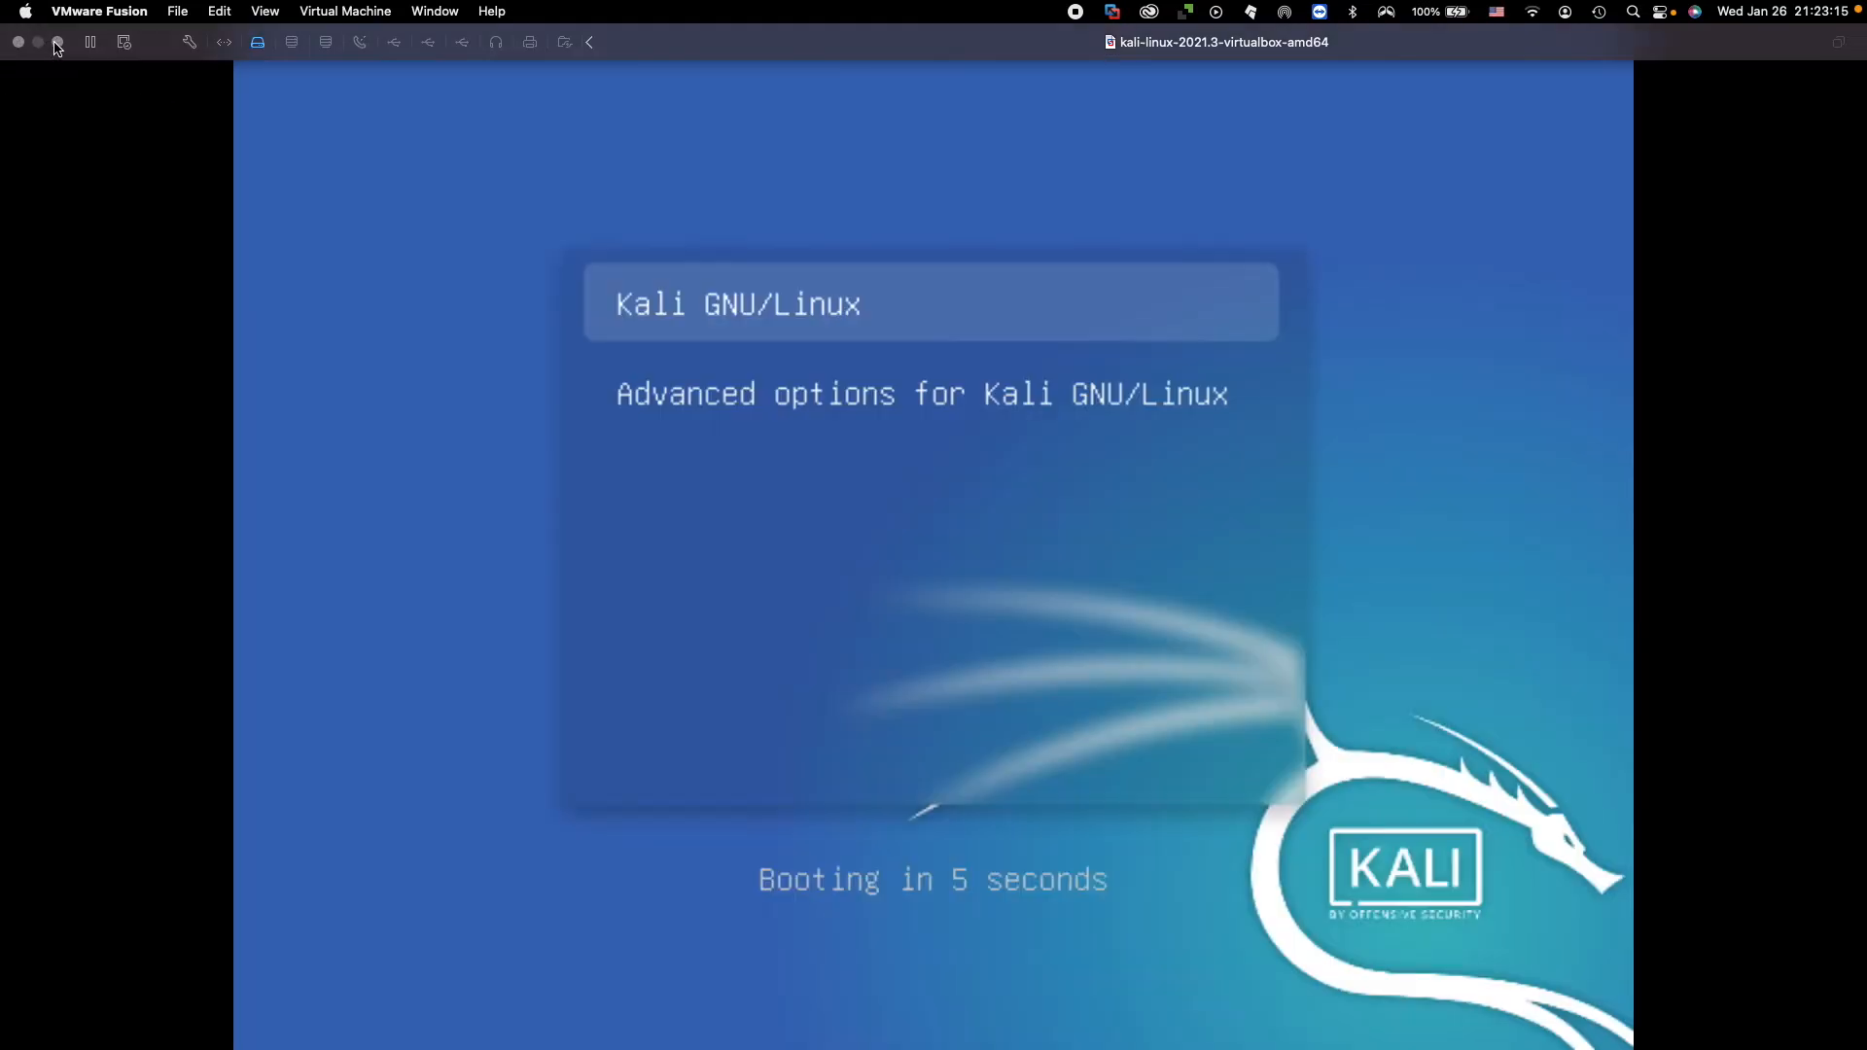
Take the Kali virtual machine out of full screen, then resize and arrange the OWASP and Kali windows side by side.
click(61, 43)
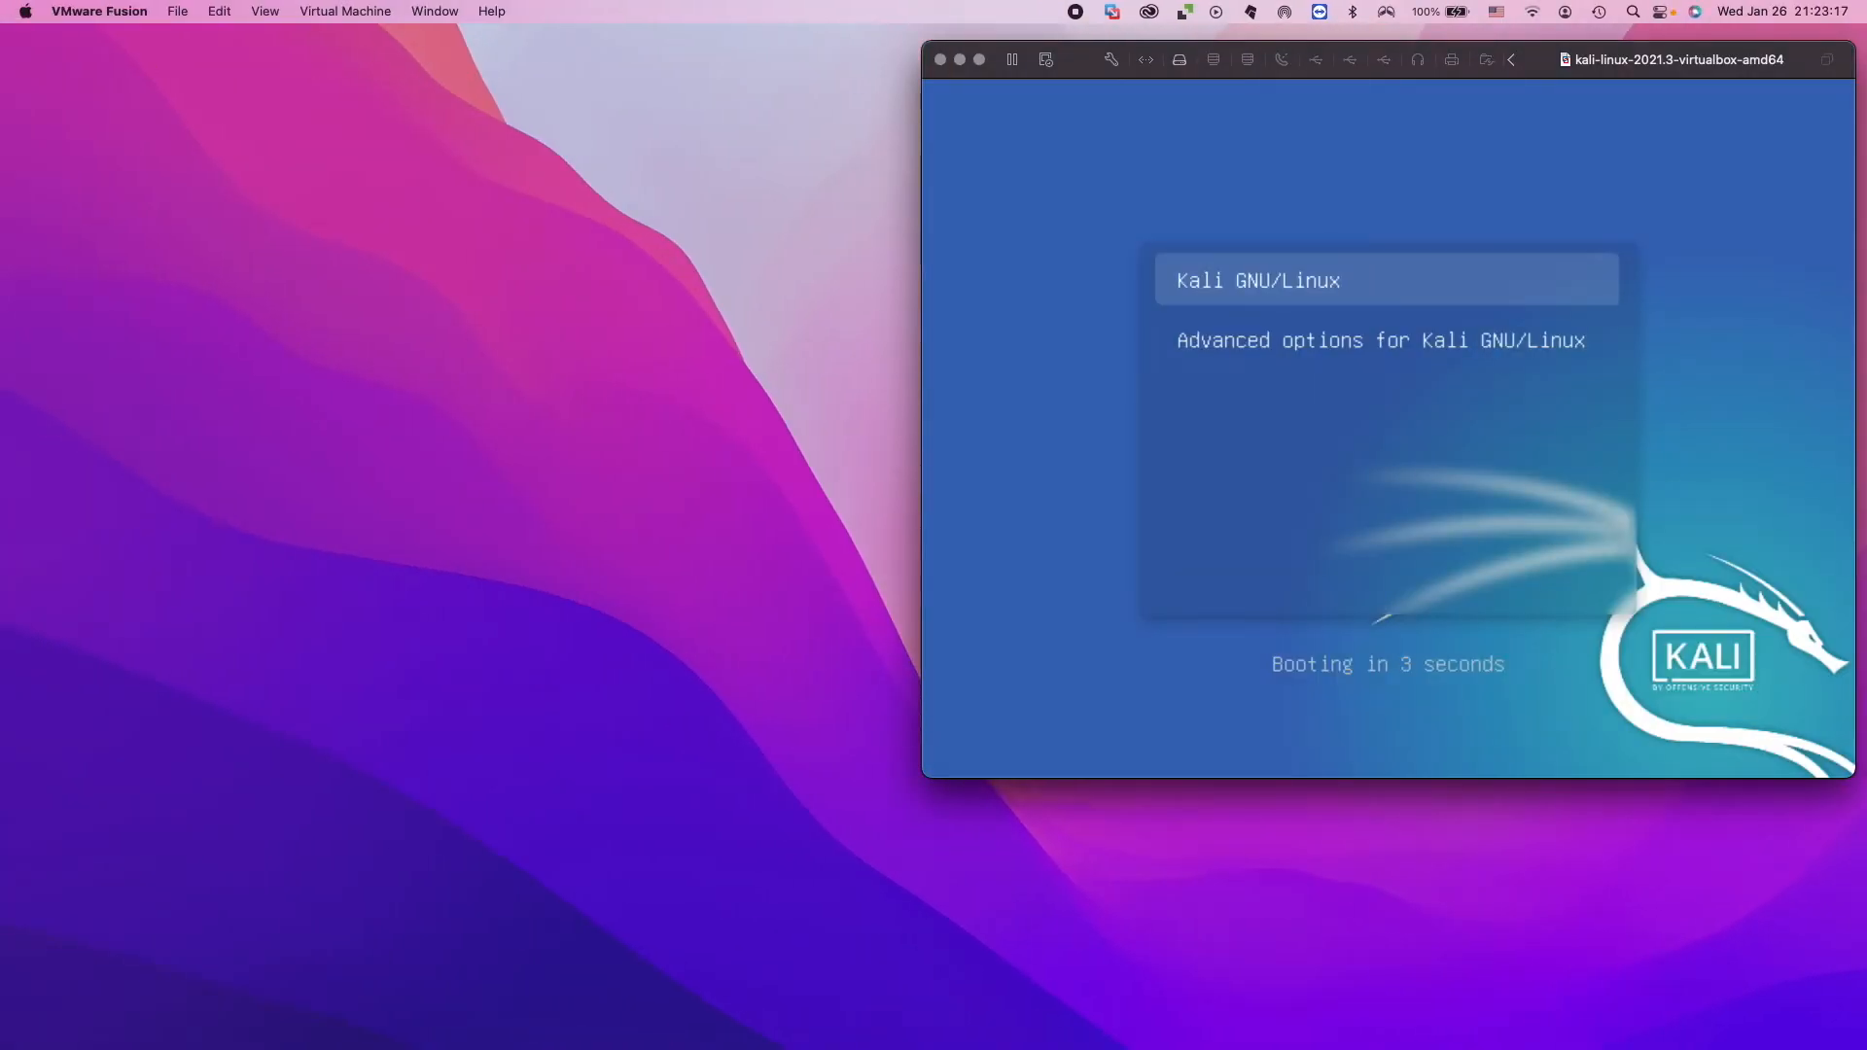
drag(0, 146, 364, 79)
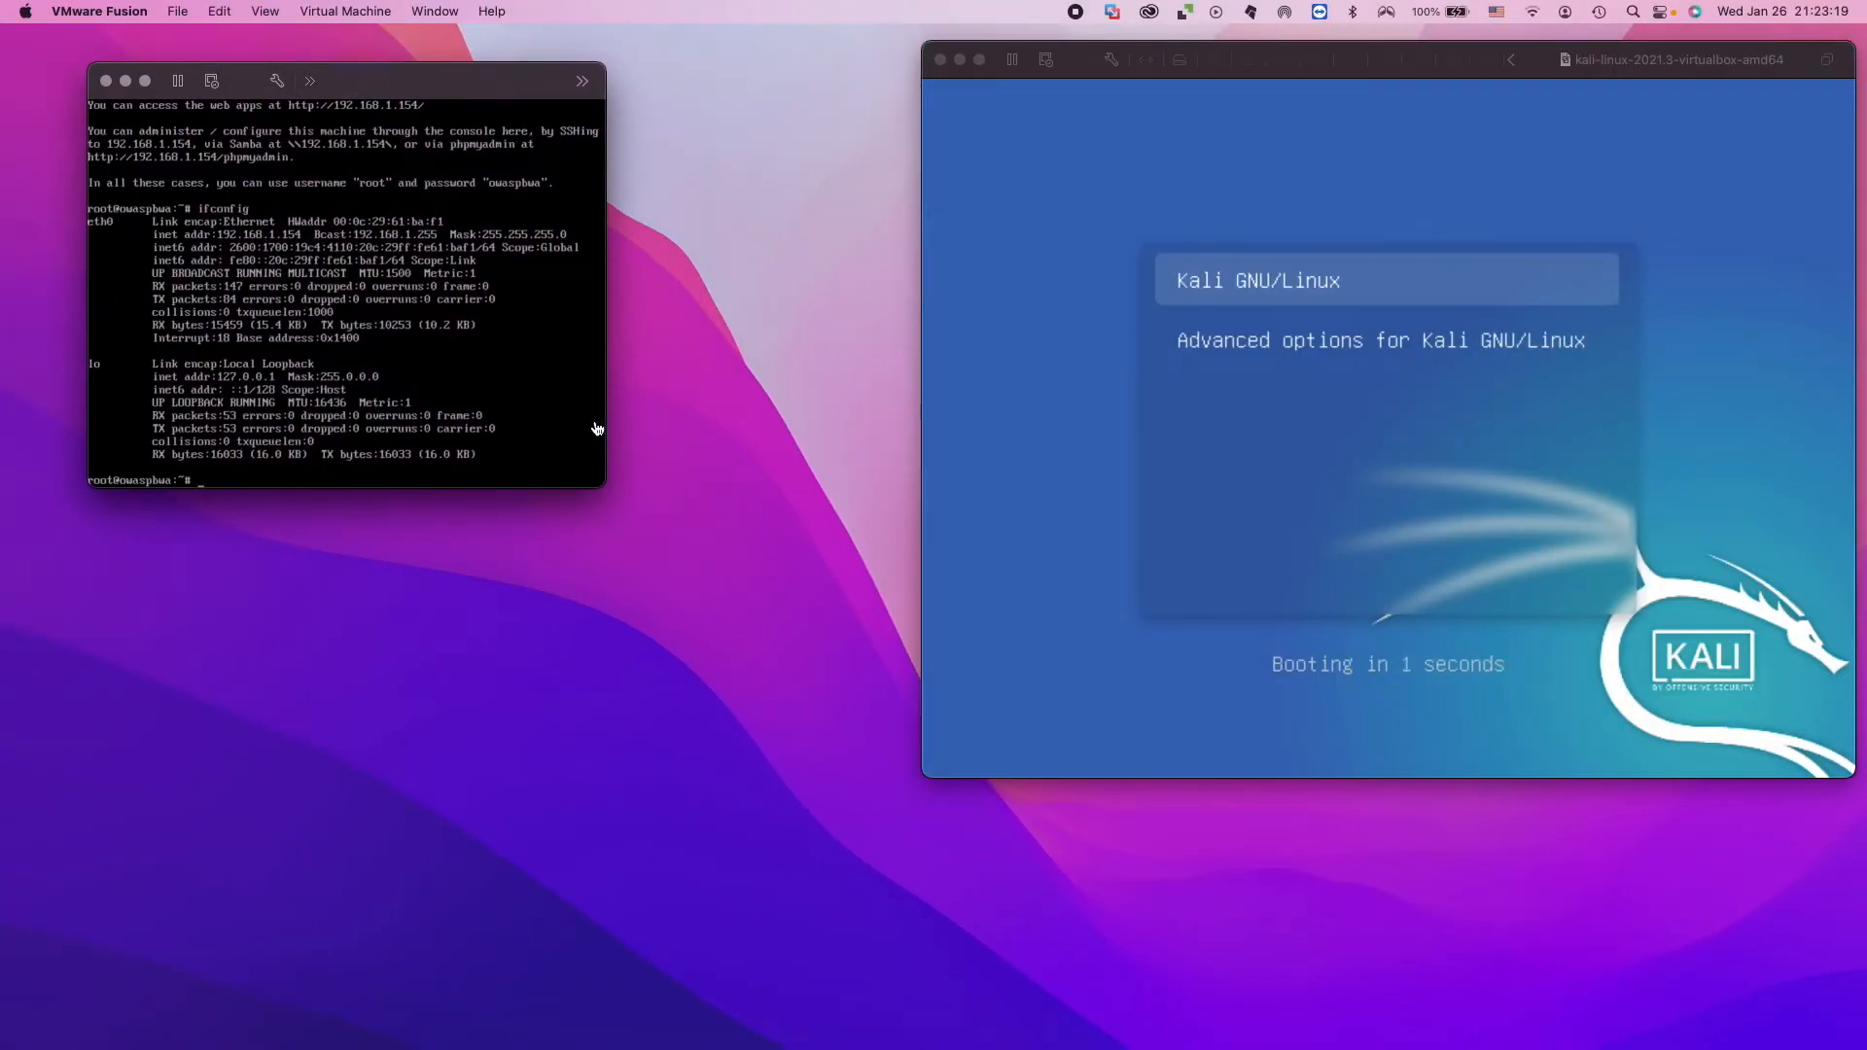
drag(601, 483, 908, 1033)
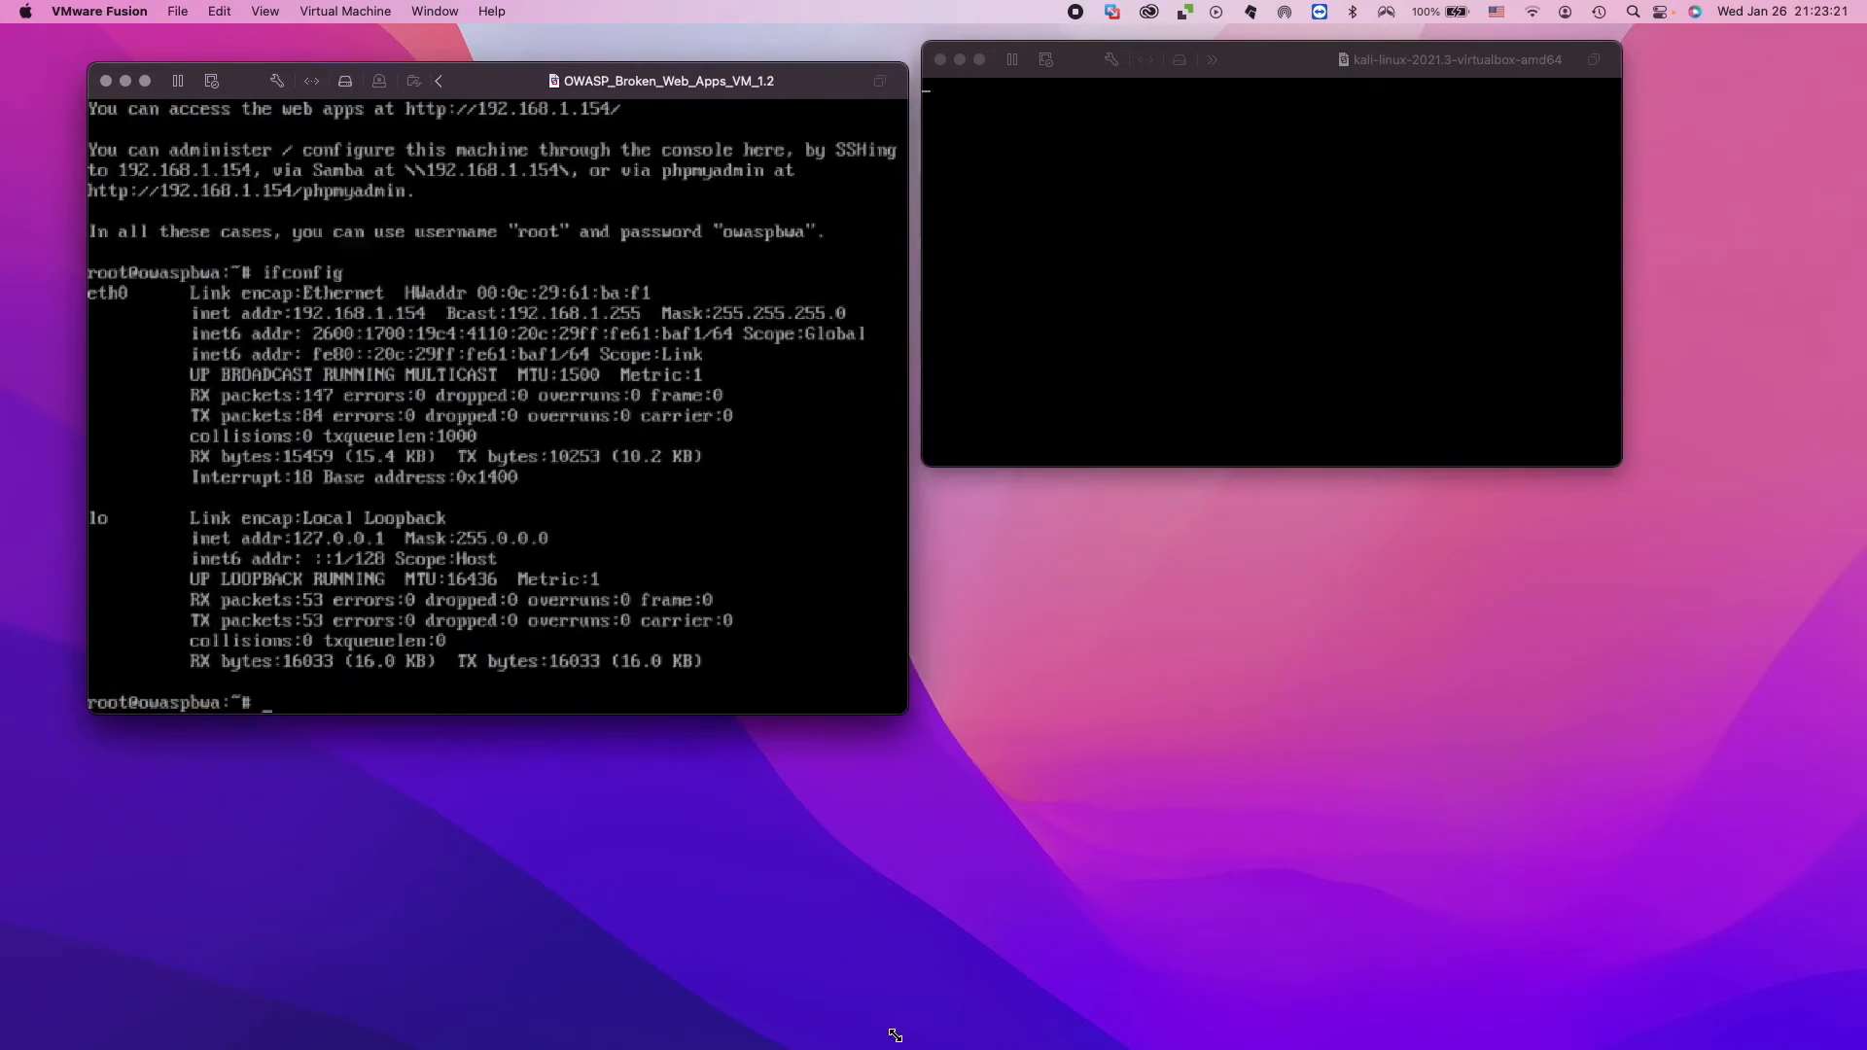
drag(516, 87, 440, 55)
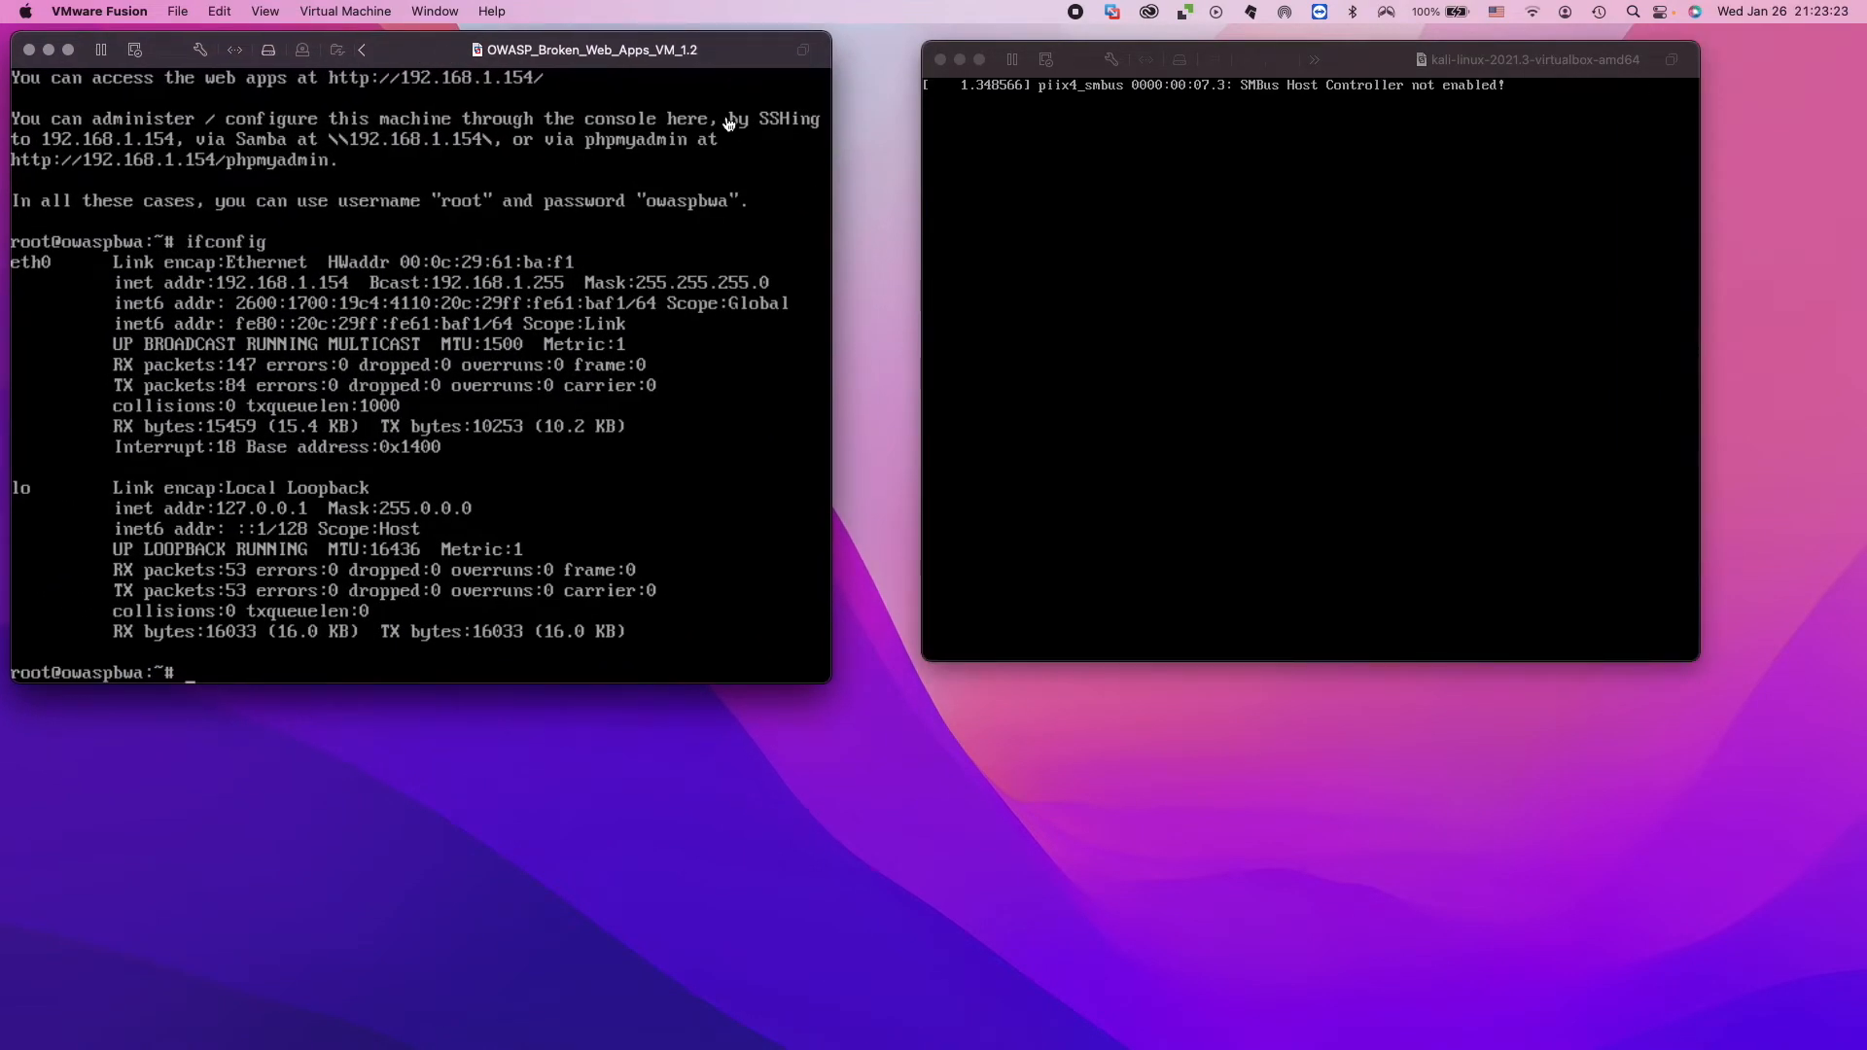
click(925, 652)
drag(925, 651, 859, 700)
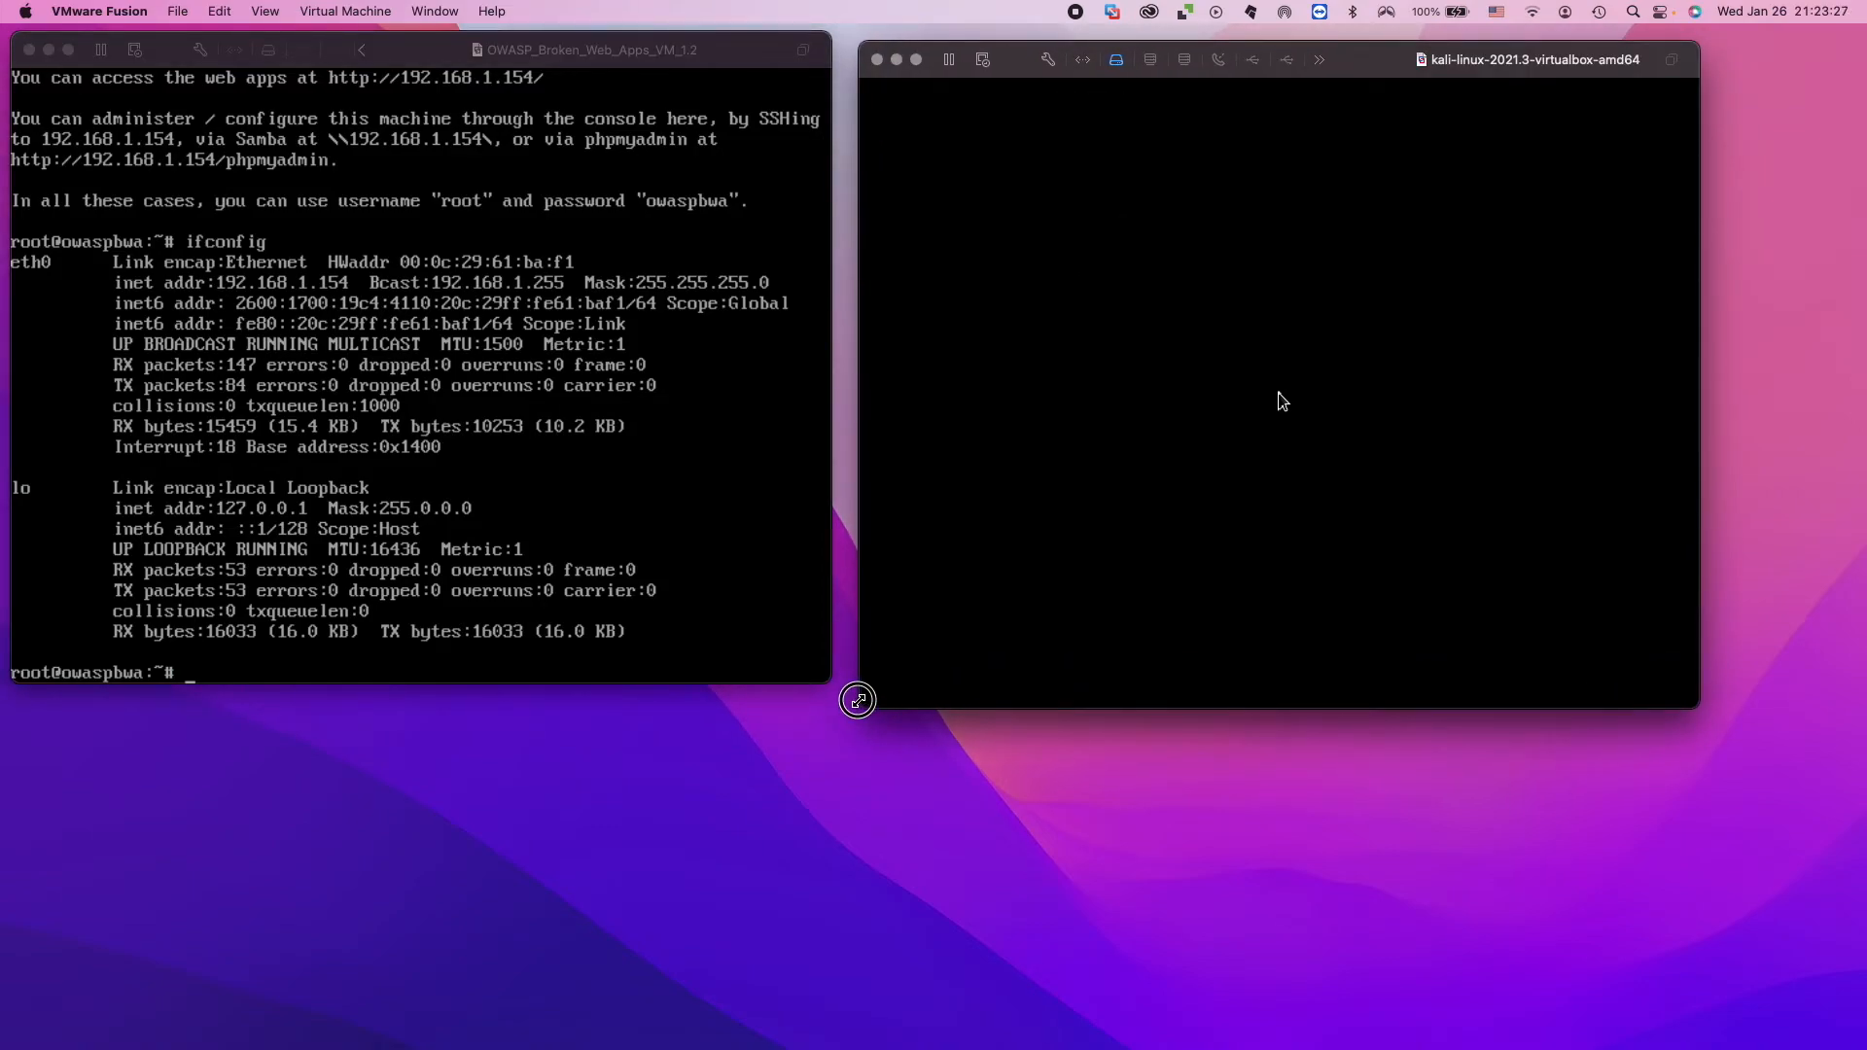
Log in to Kali Linux with the username kali and the account password.
click(1294, 340)
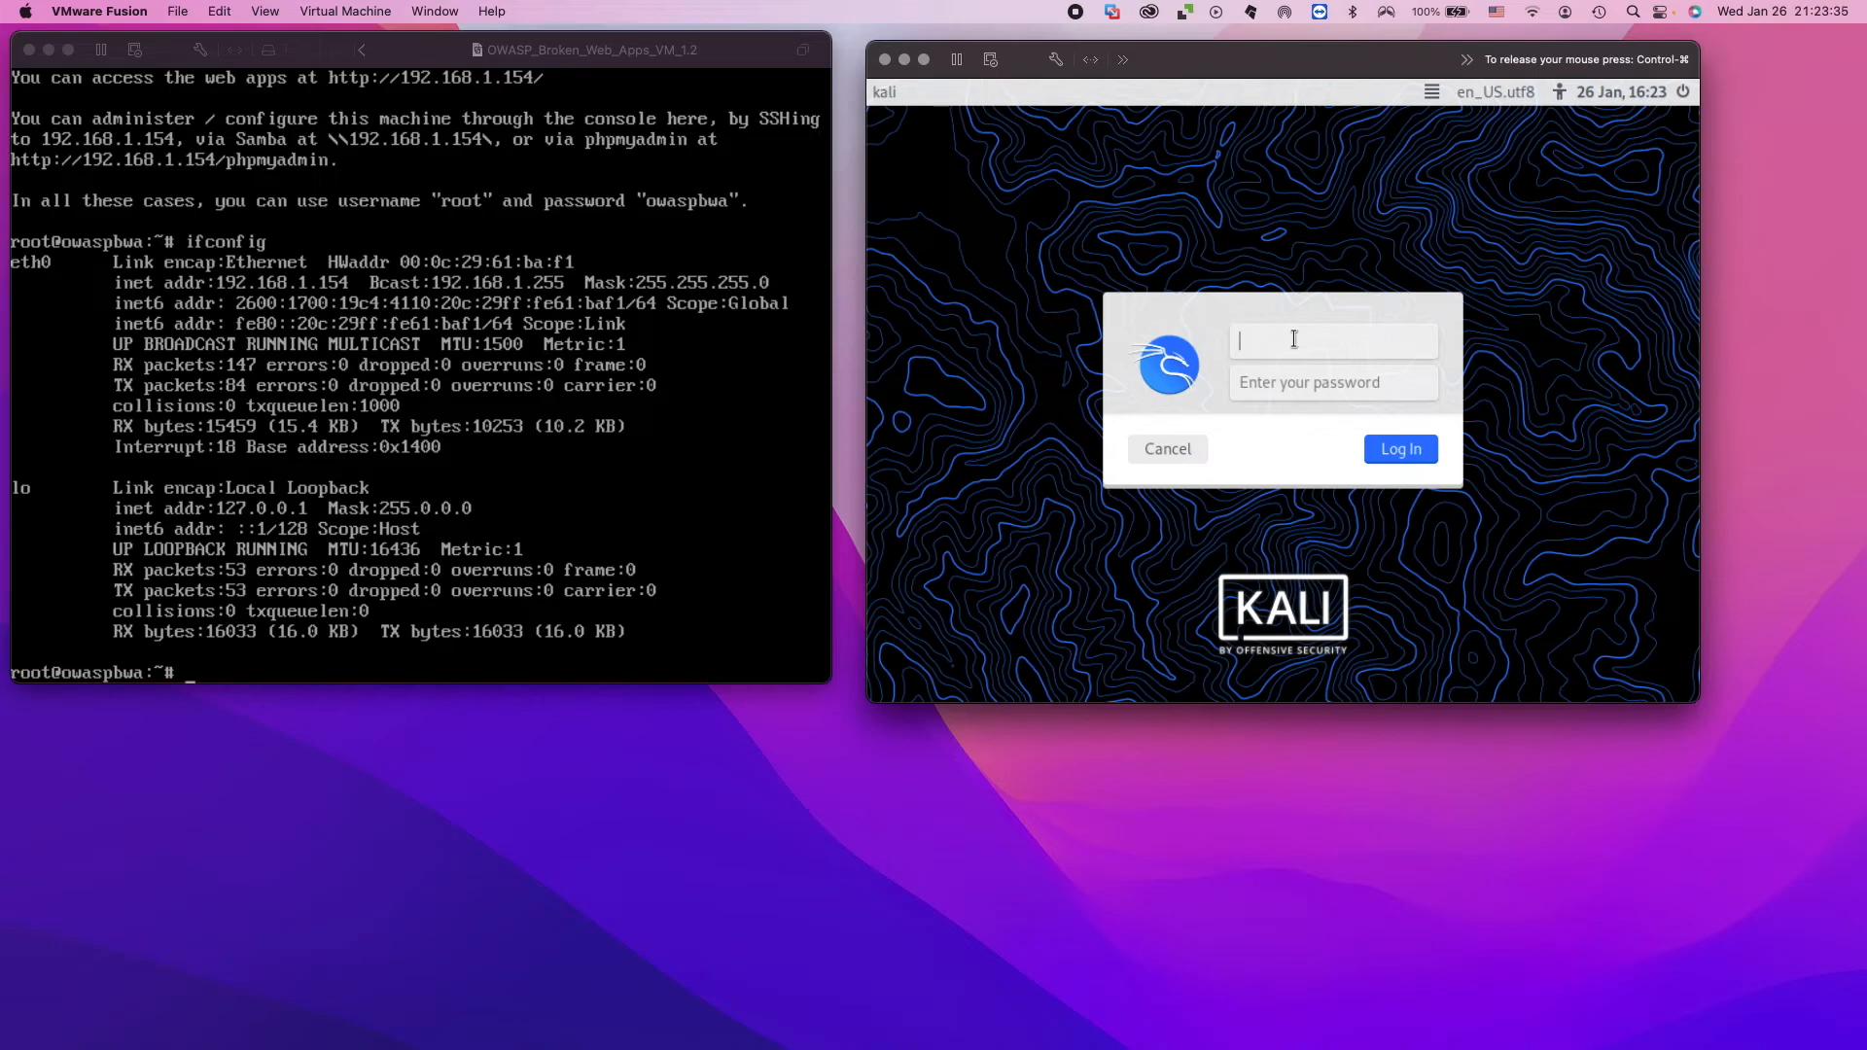
text(kali)
key(Tab)
text(kali)
key(Return)
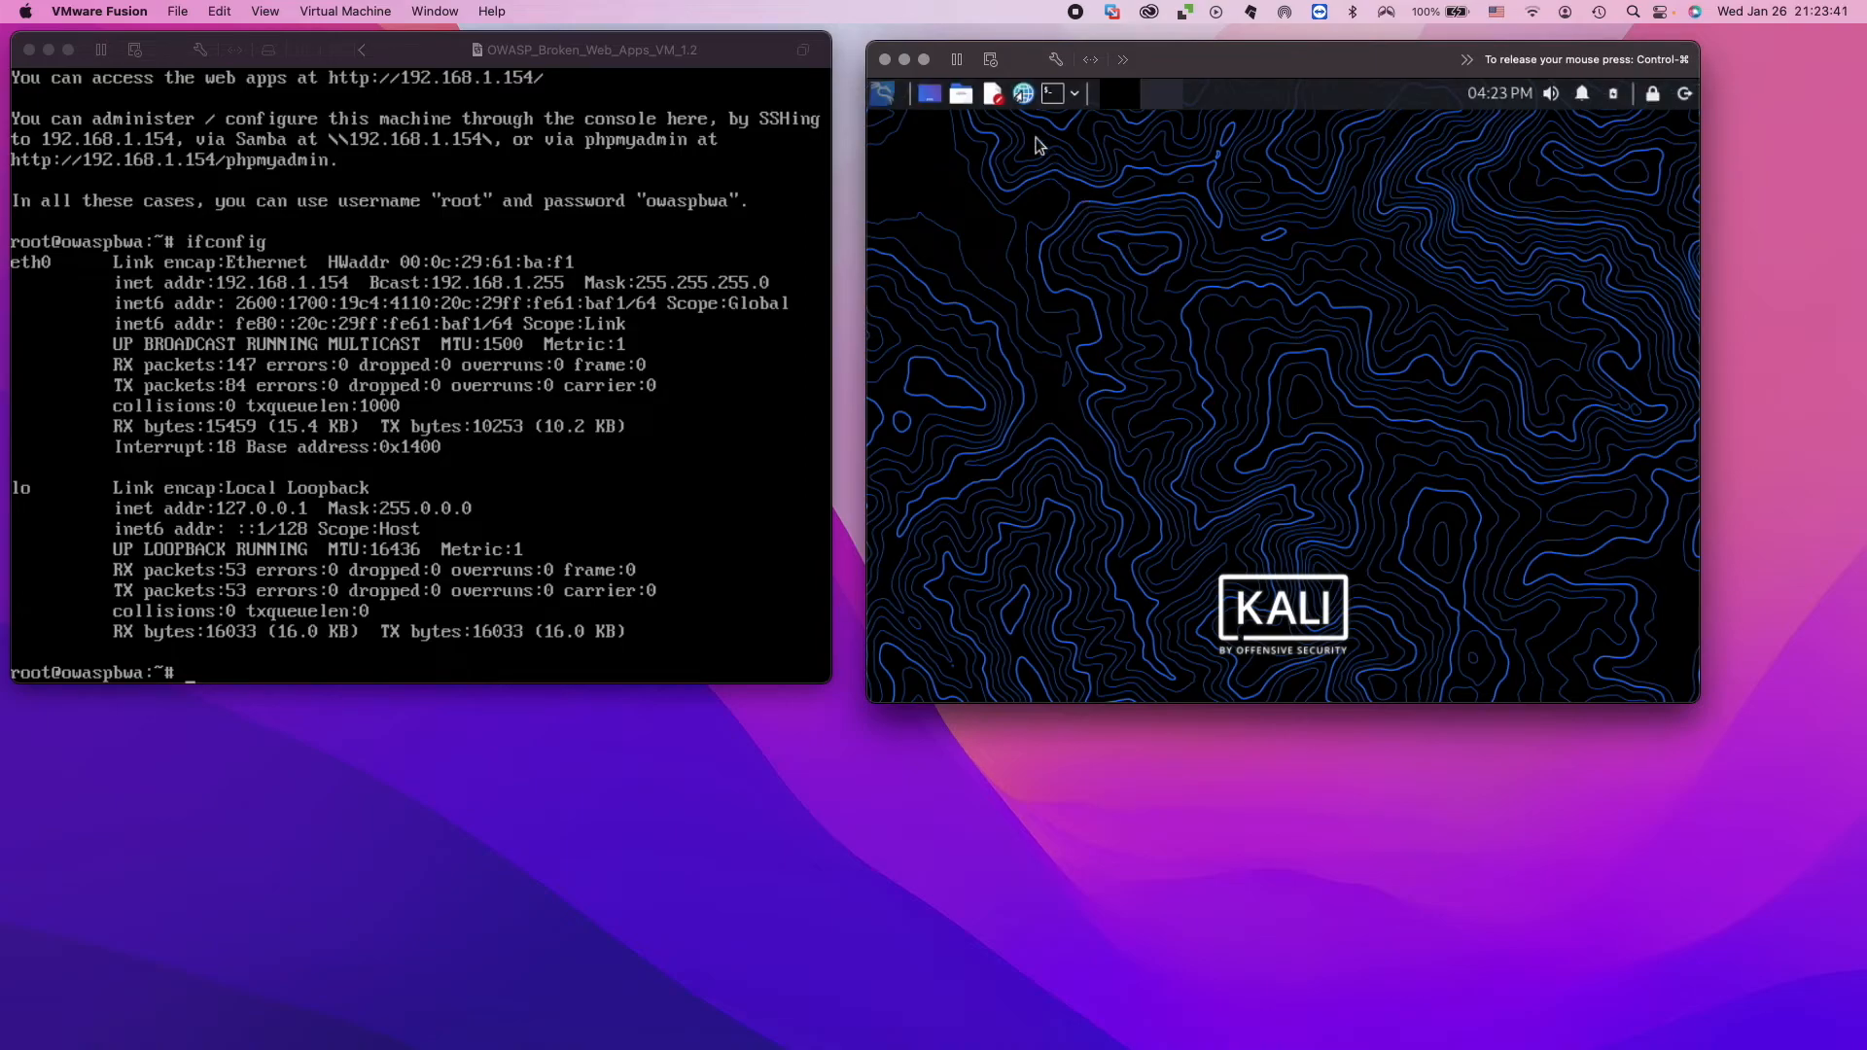
Open a terminal in Kali and run ifconfig to display its network configuration.
click(1052, 96)
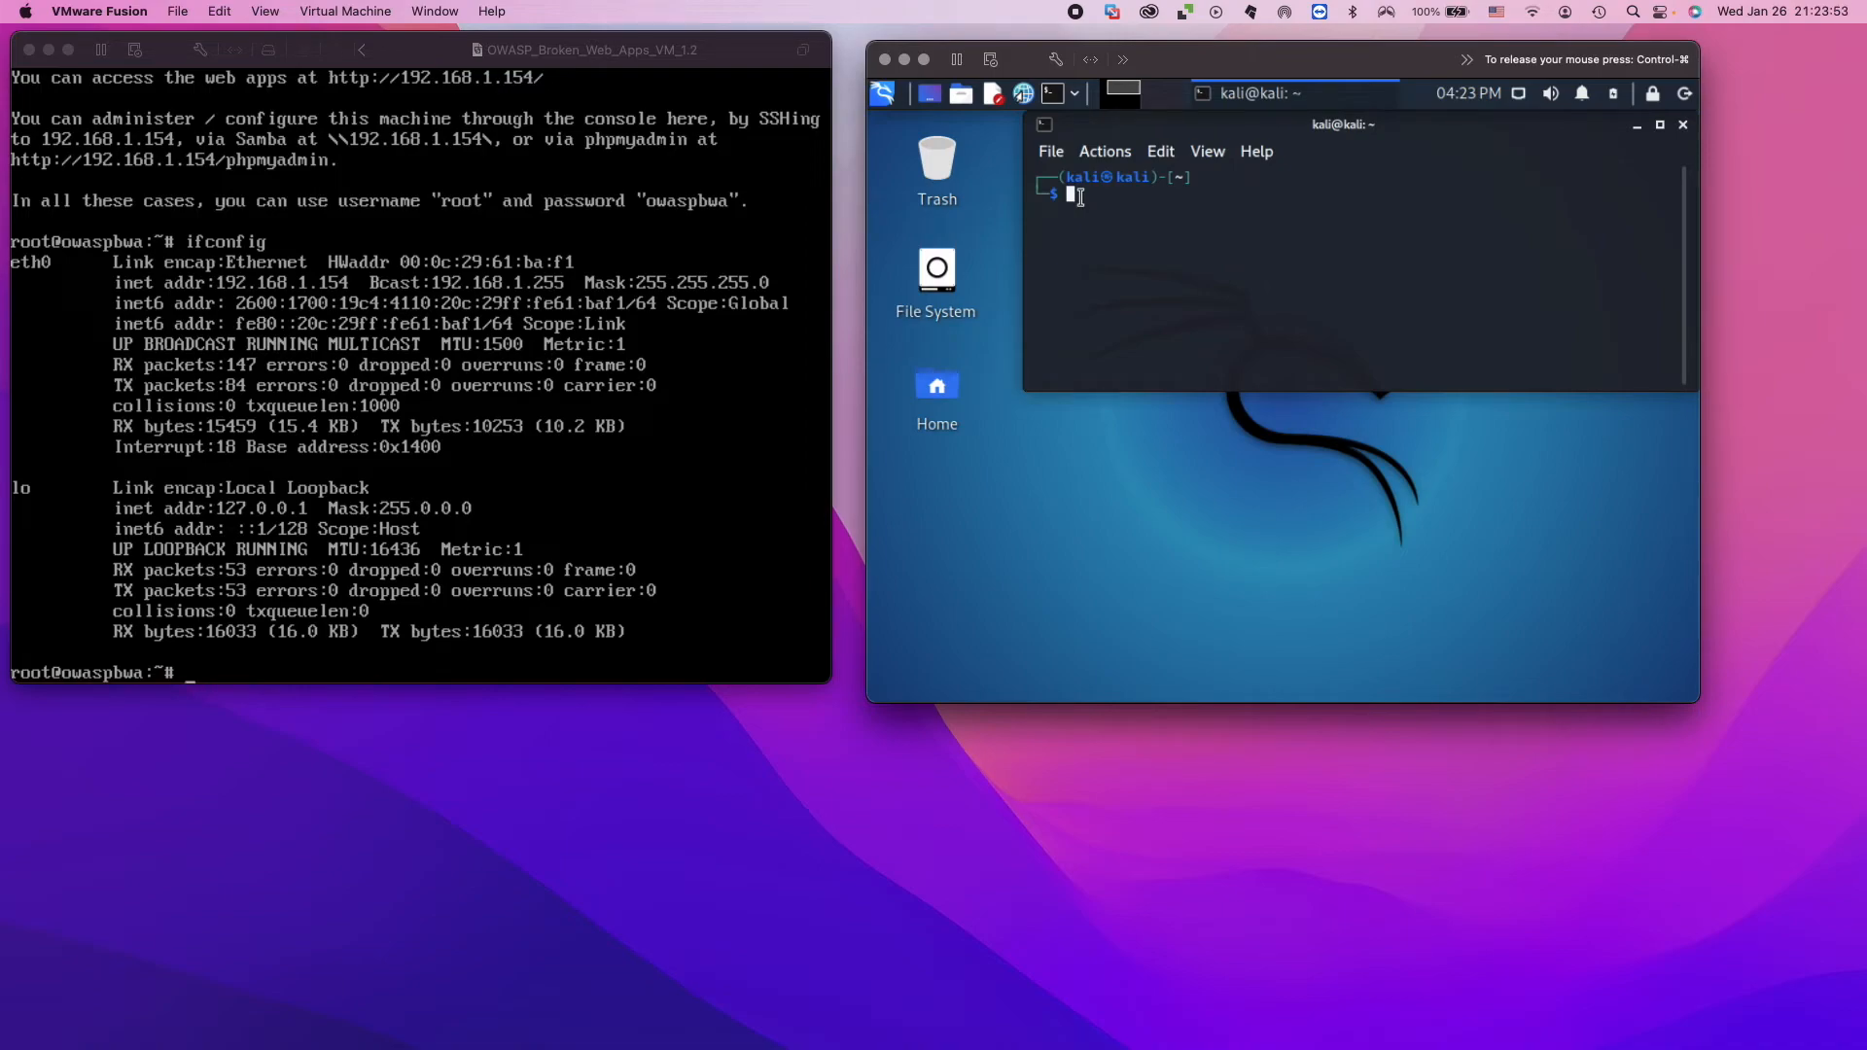
text(ifconfig)
key(Return)
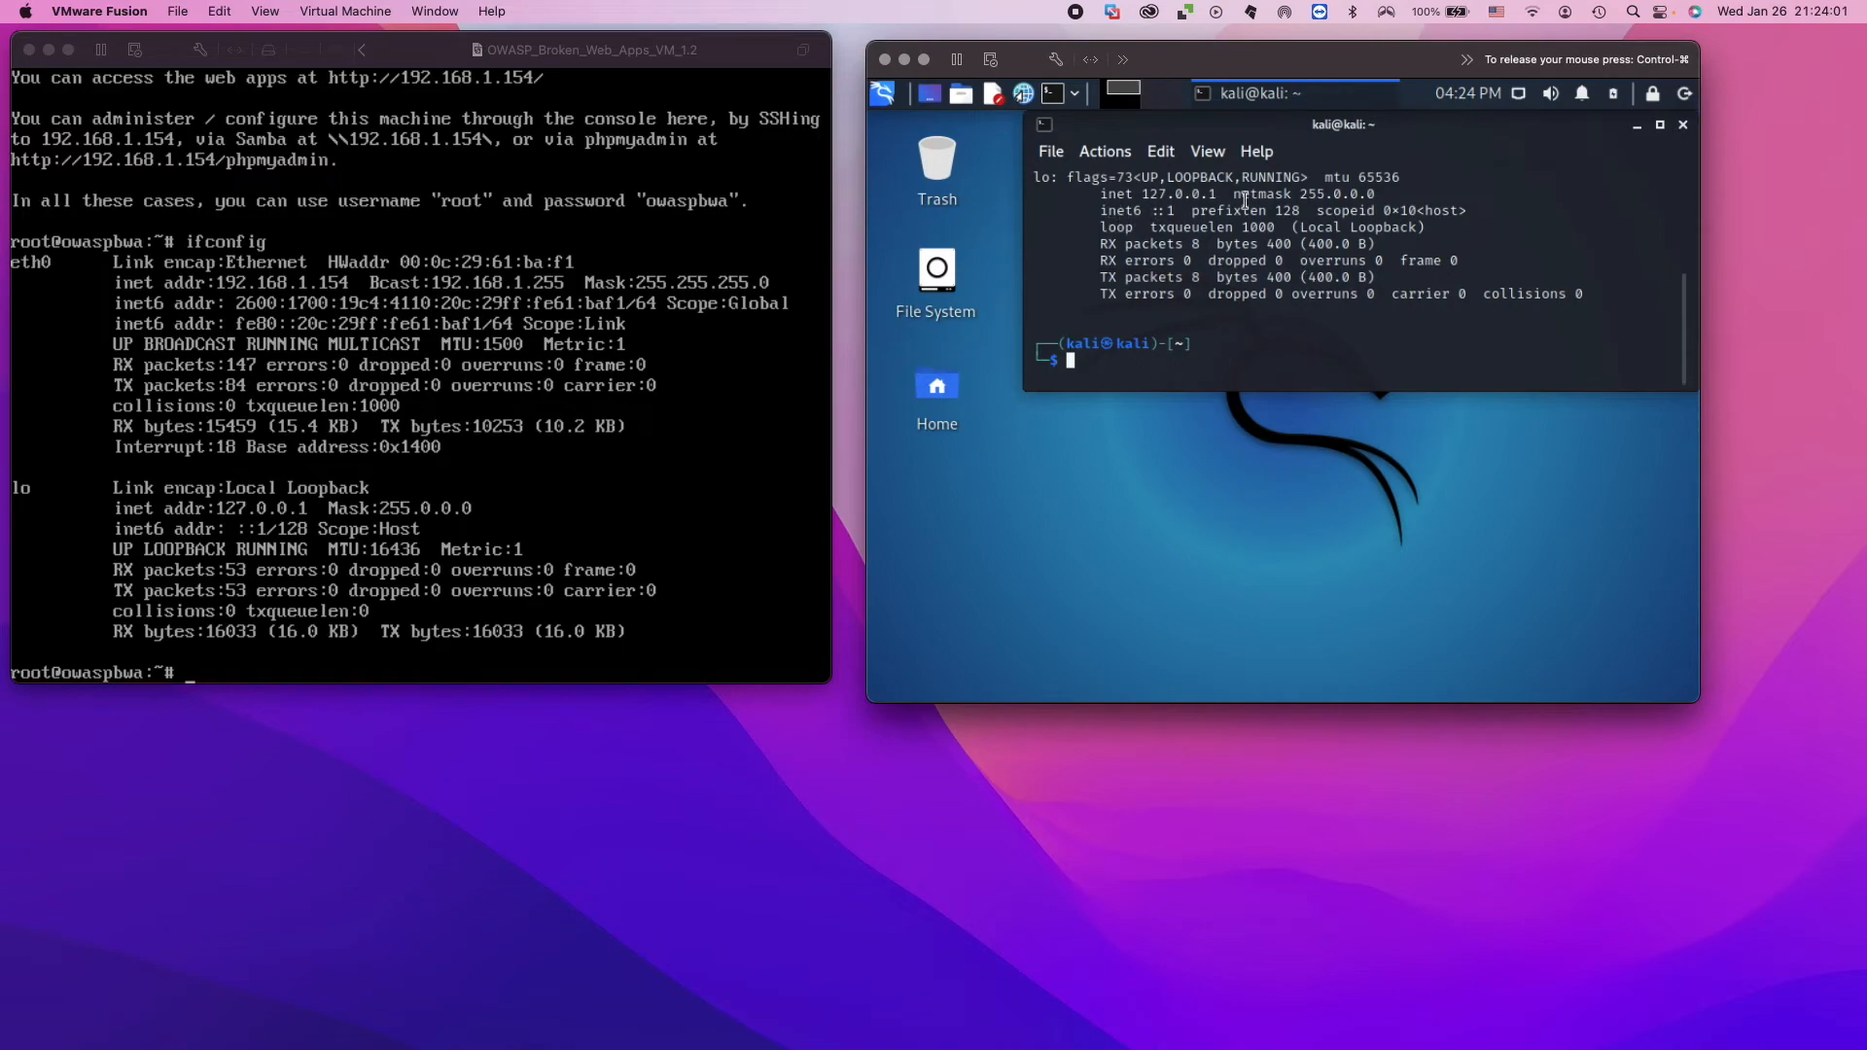
Examine the loopback and eth0 inet addresses in Kali's ifconfig output, highlighting each one.
drag(1144, 198, 1220, 199)
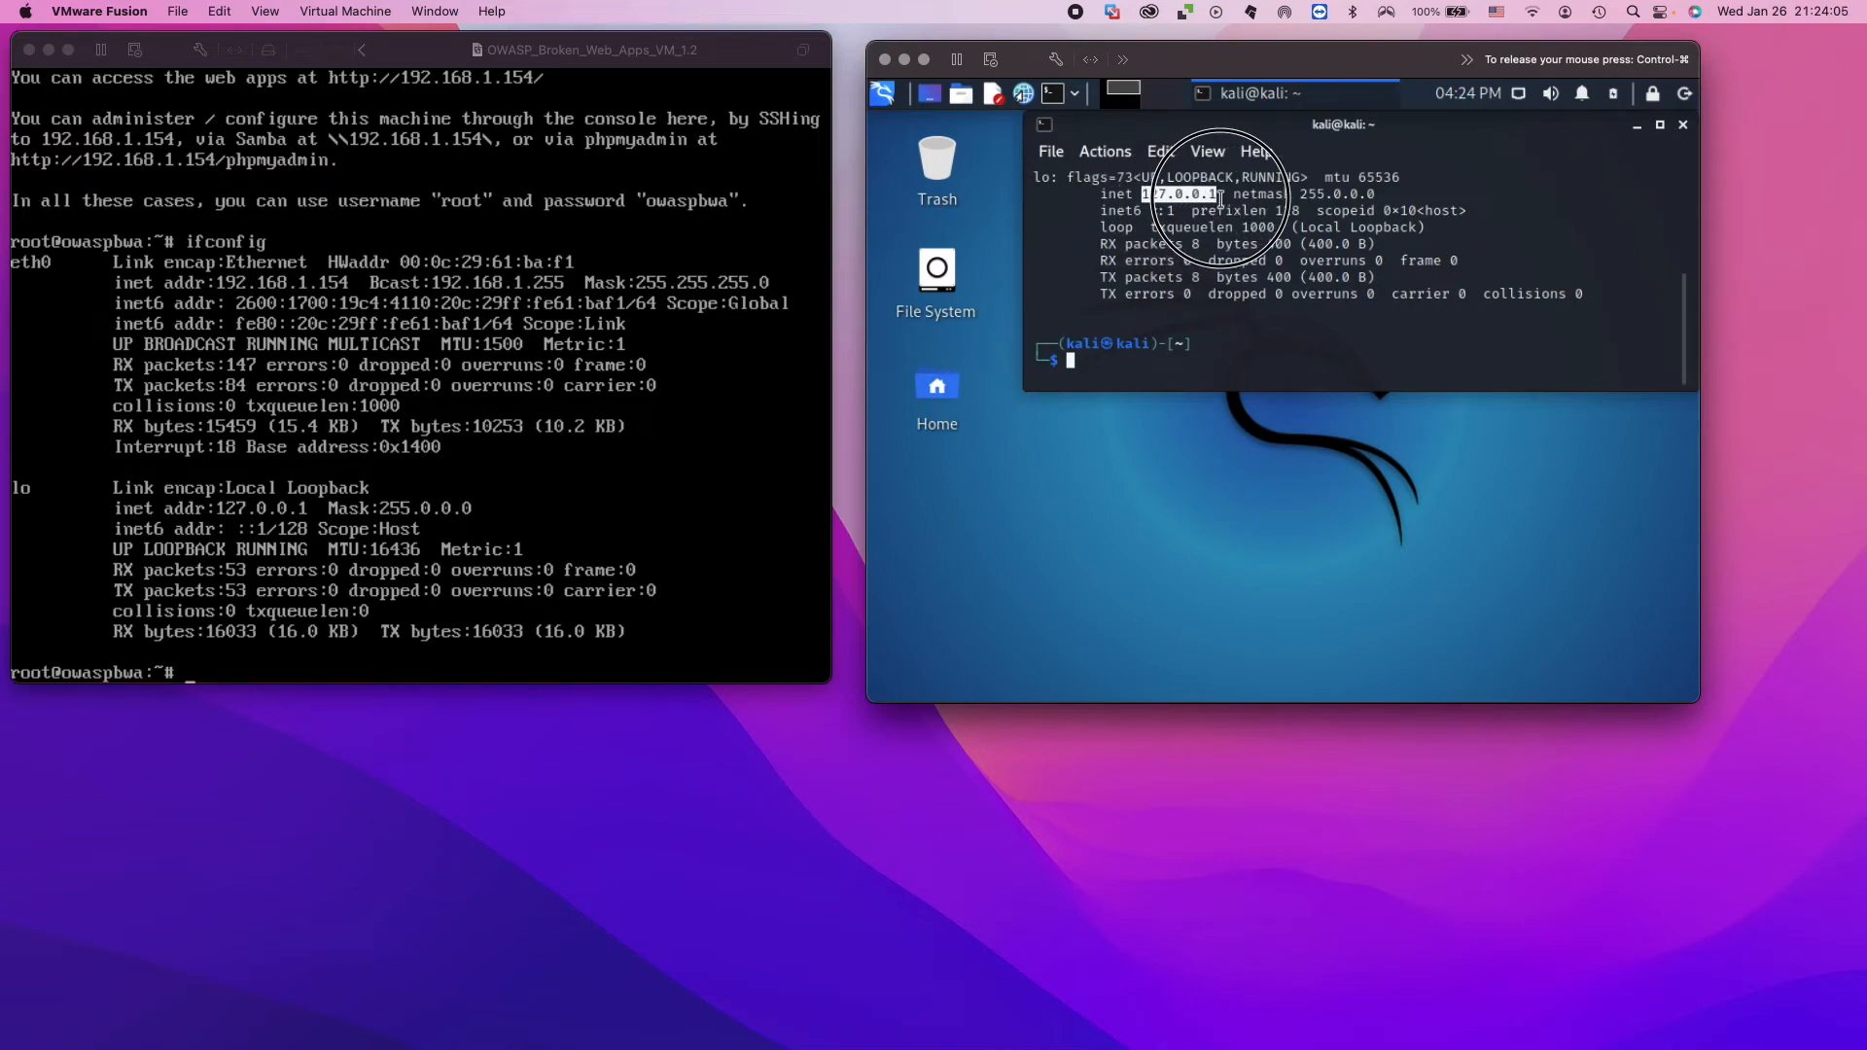
click(1091, 369)
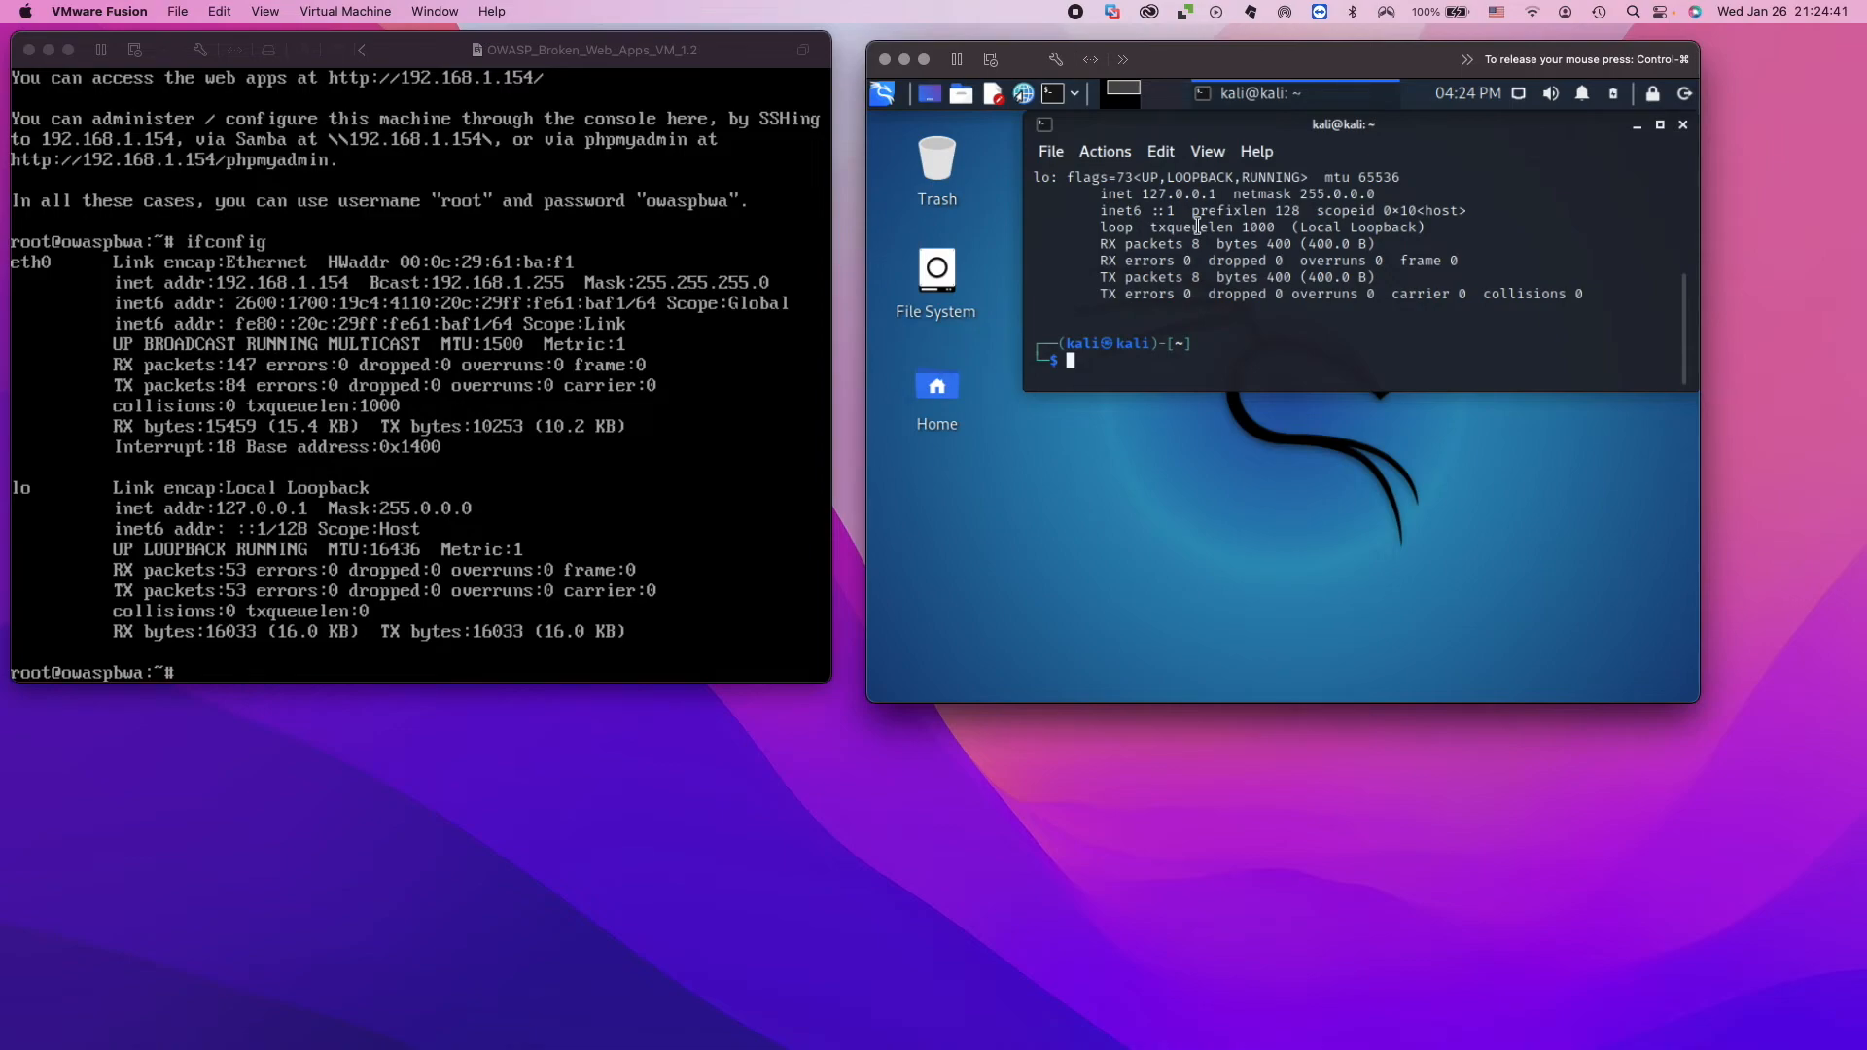
scroll(1198, 226, up, 3)
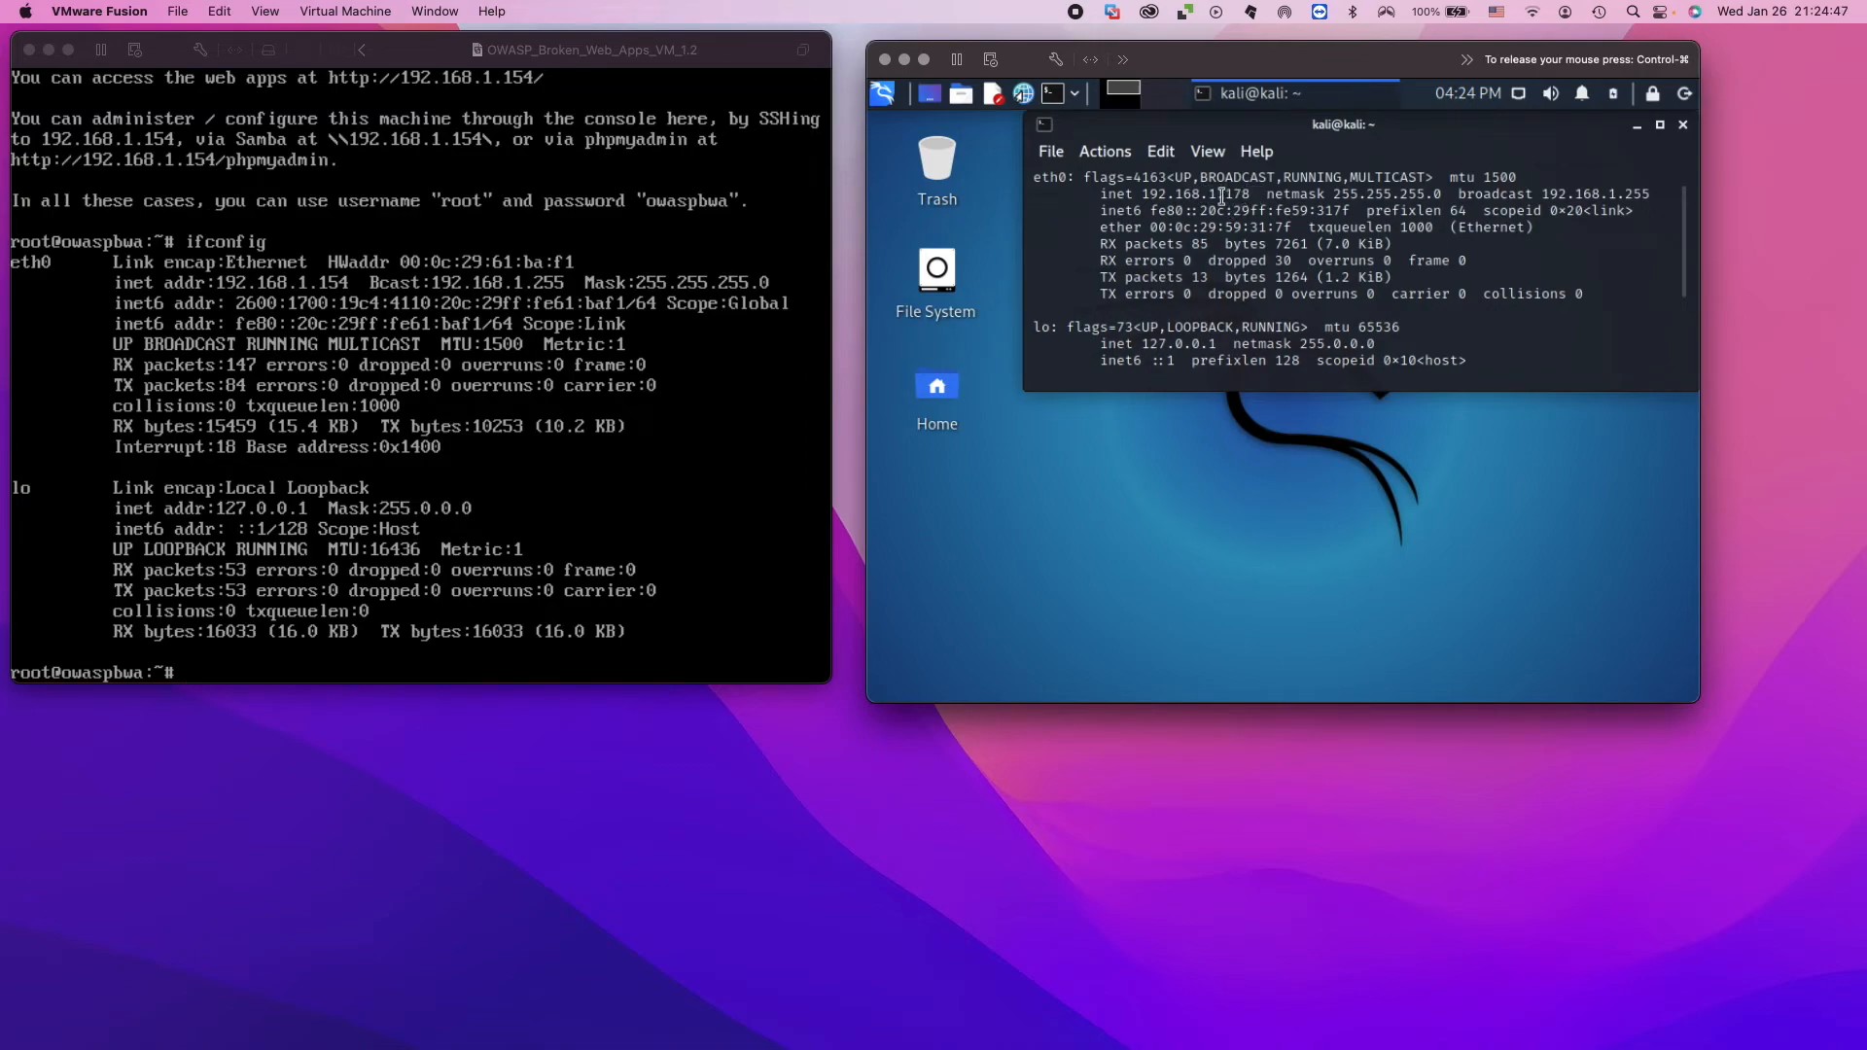
drag(1142, 195, 1254, 194)
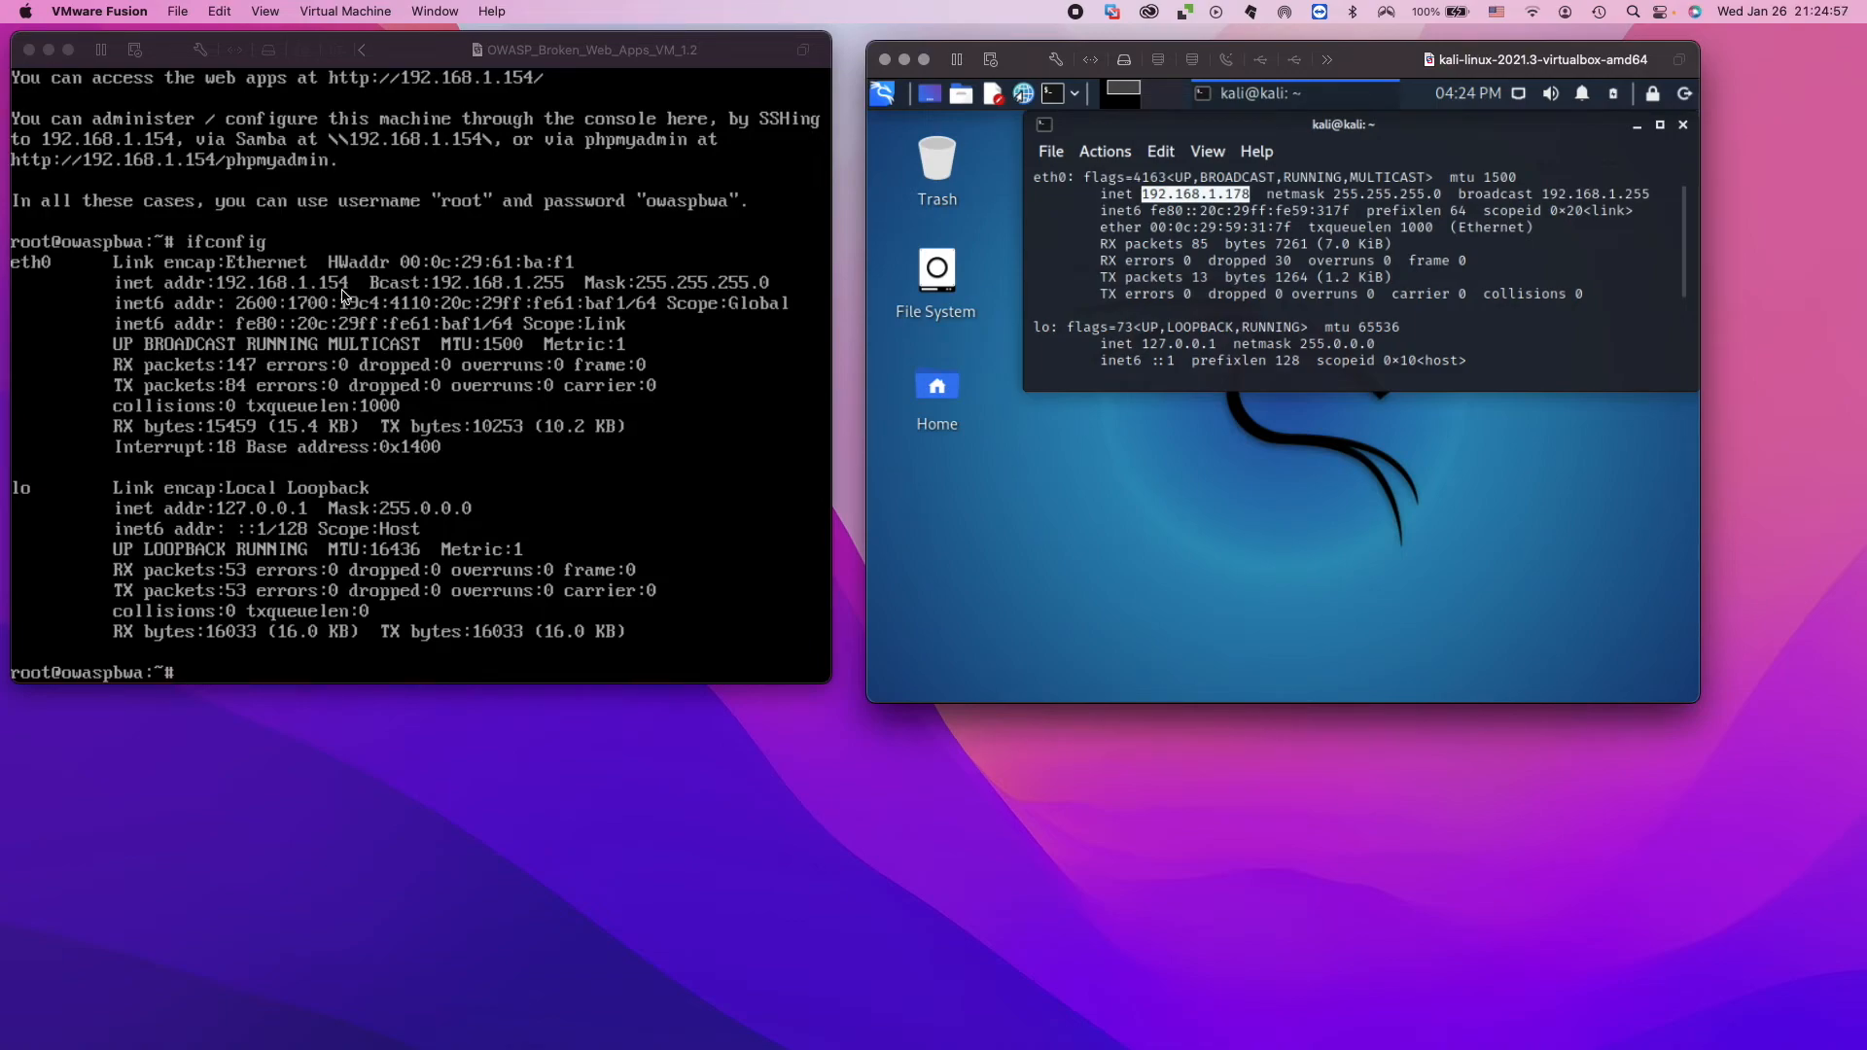
scroll(1248, 311, down, 3)
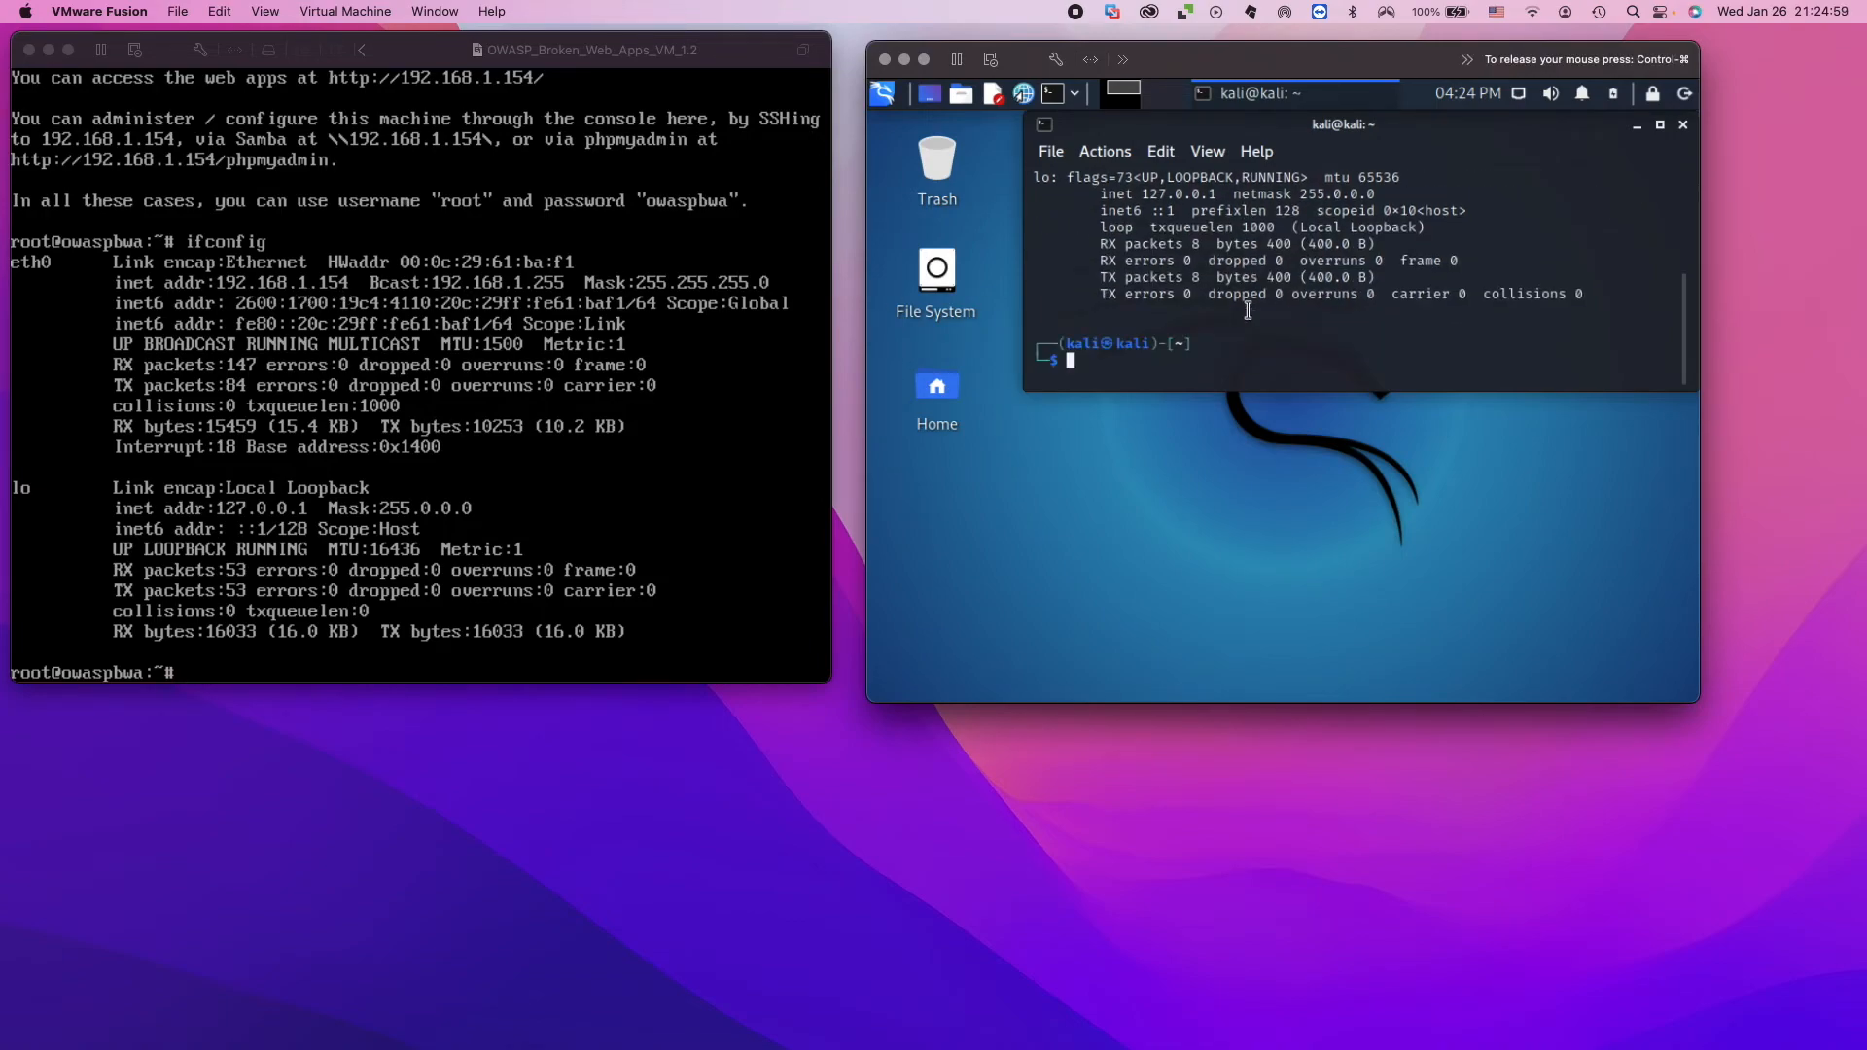
click(1073, 363)
text(ping)
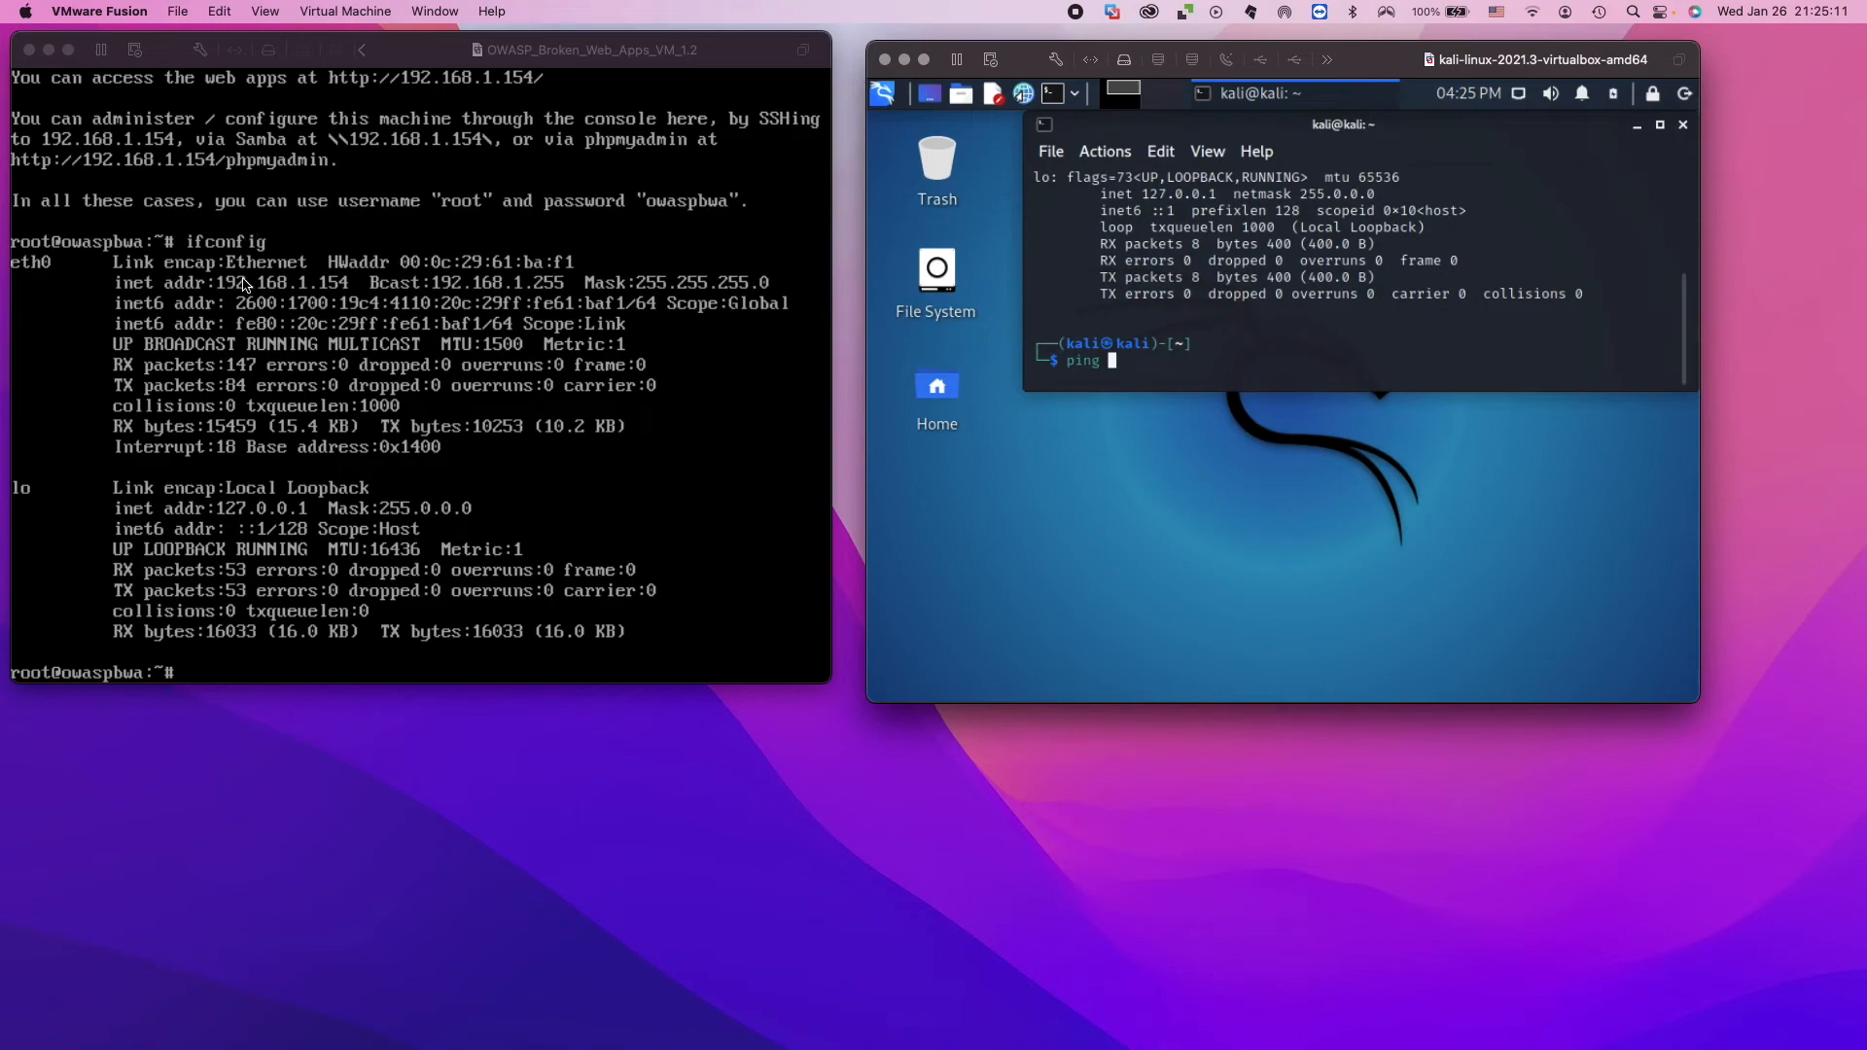
key(BackSpace)
key(BackSpace)
key(BackSpace)
key(BackSpace)
key(BackSpace)
key(Up)
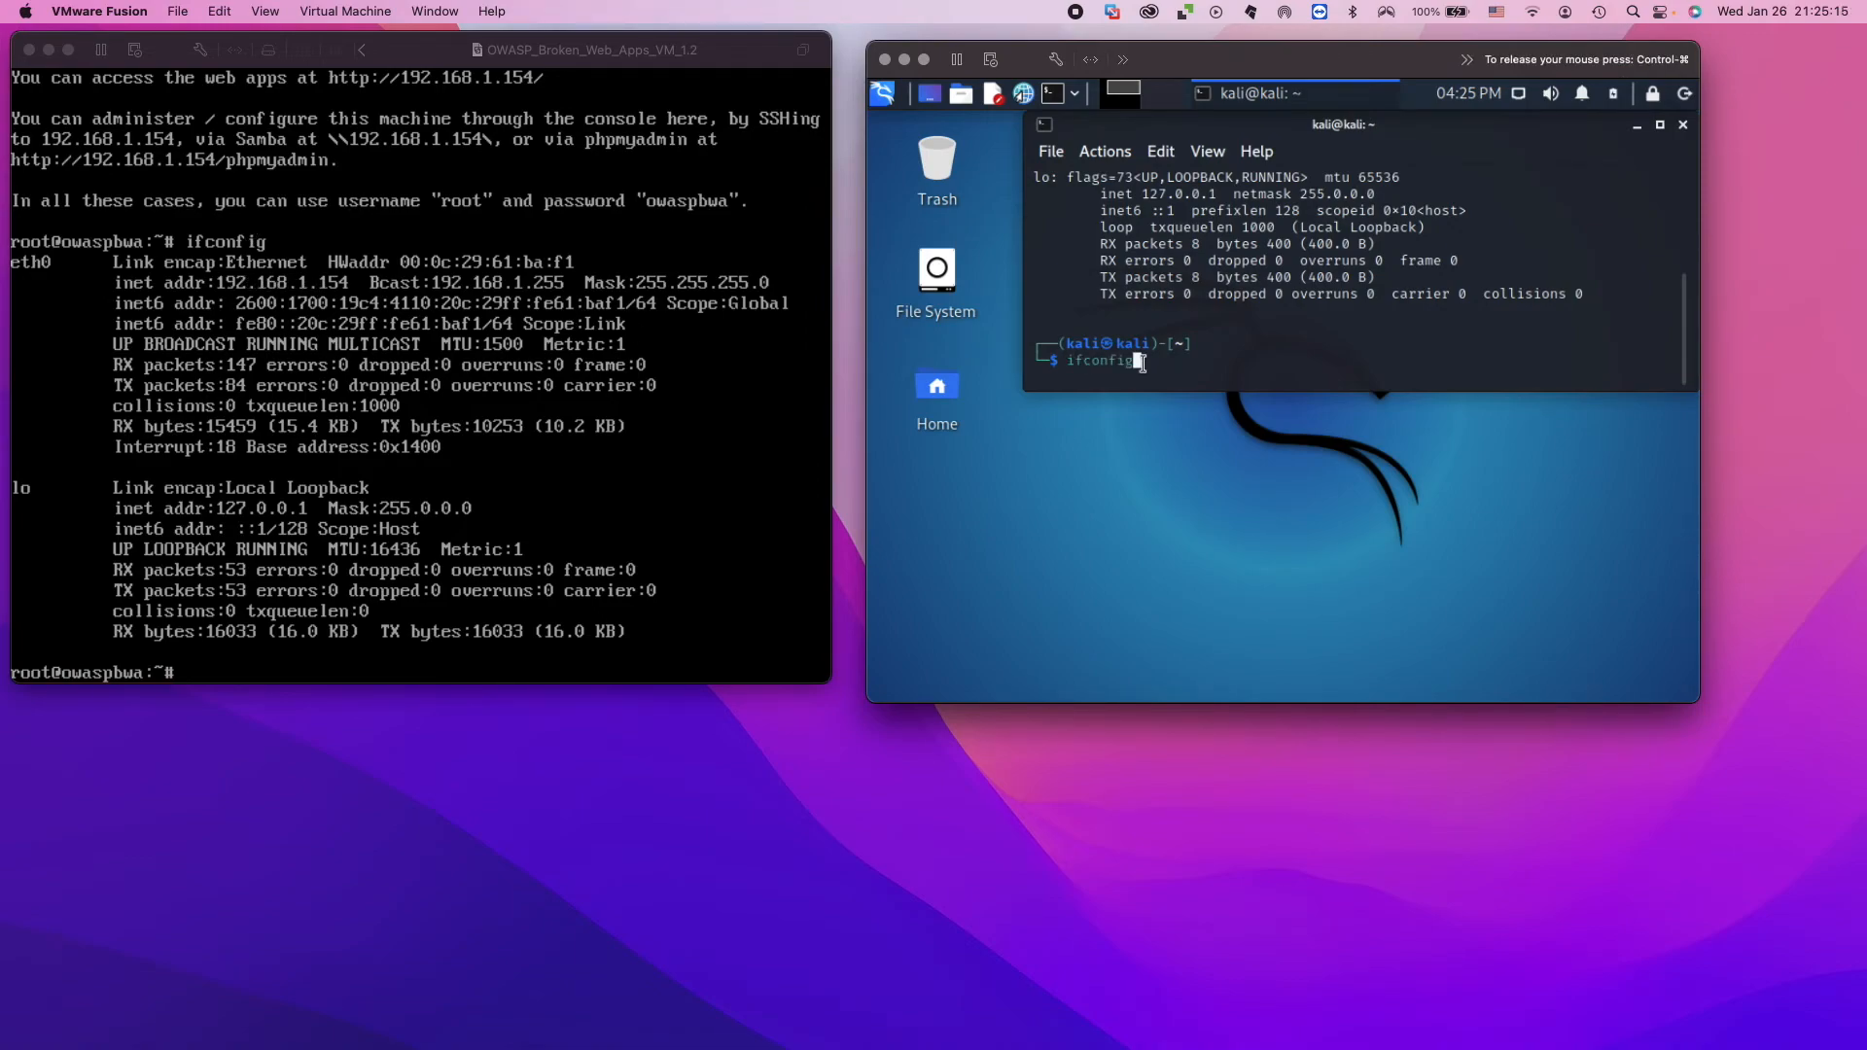
key(Down)
text(c)
key(Left)
text(p)
key(BackSpace)
Ping the OWASP machine at 192.168.1.154 from the Kali terminal and stop the ping after a number of replies.
text(ping 192.168.1.154)
key(Return)
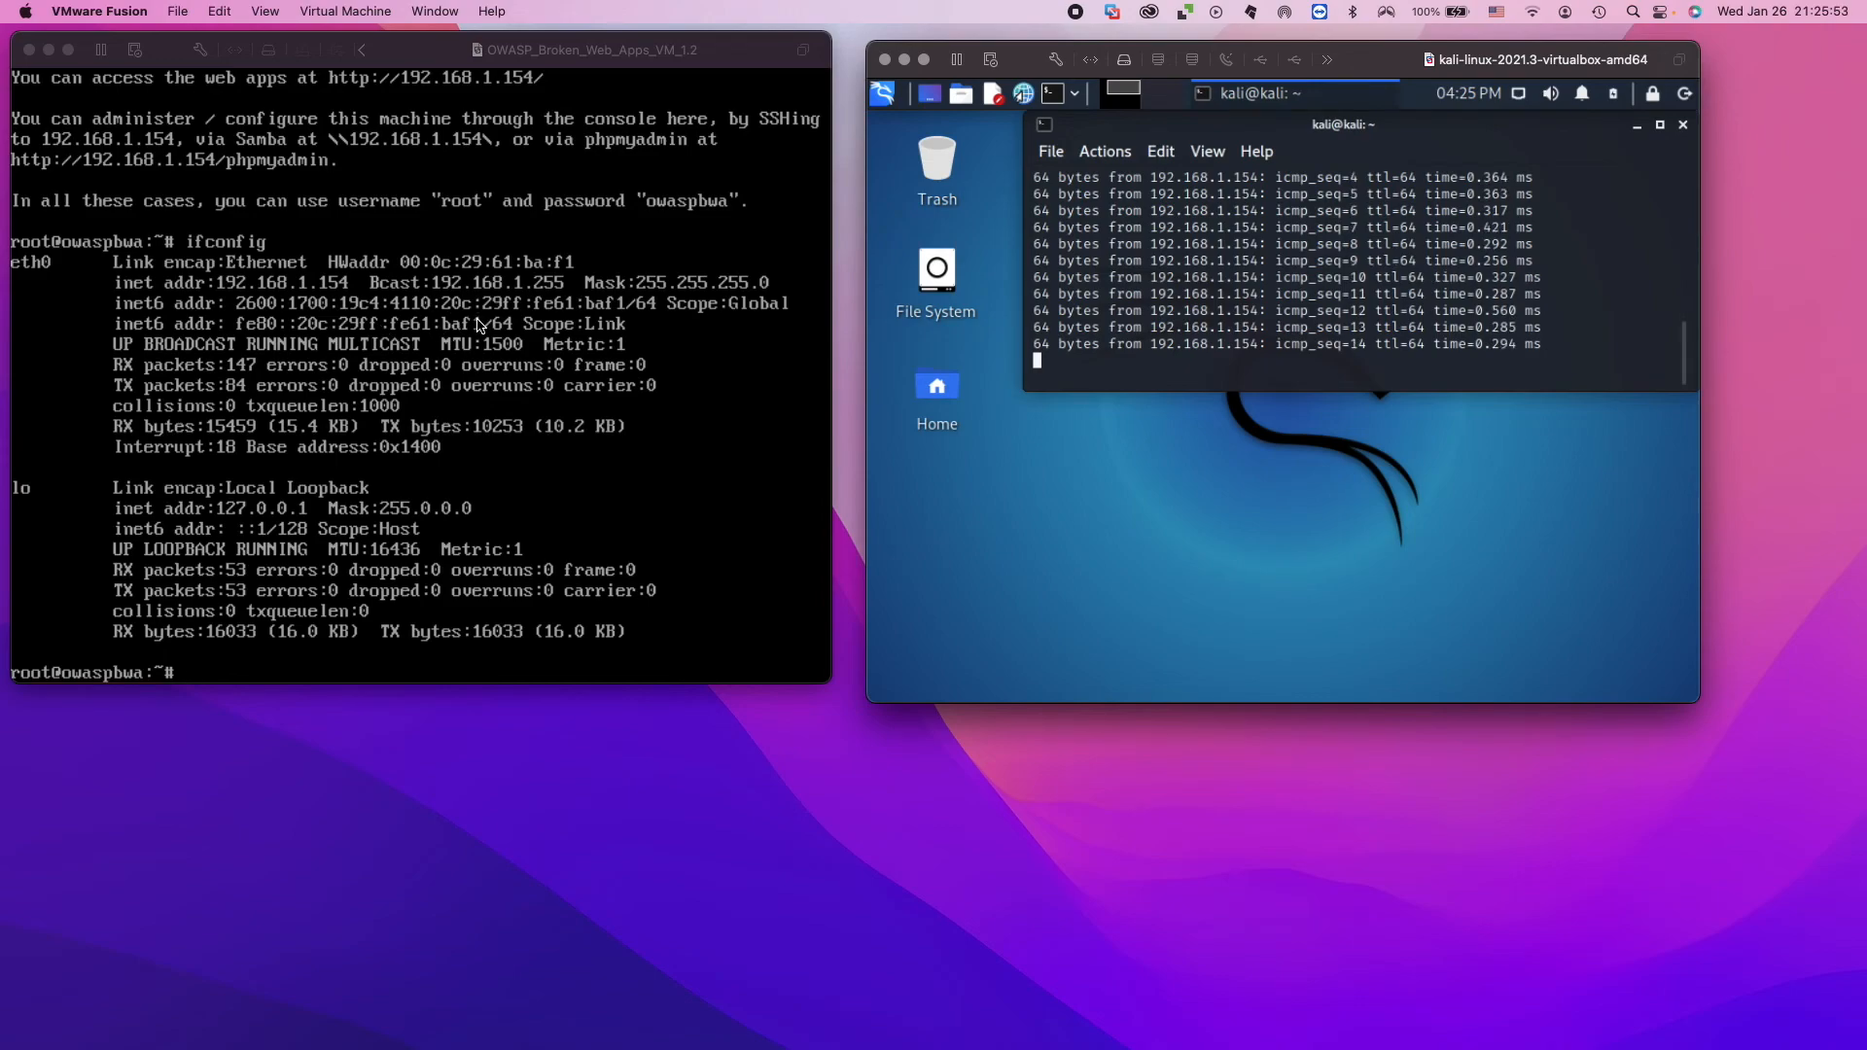
click(1079, 366)
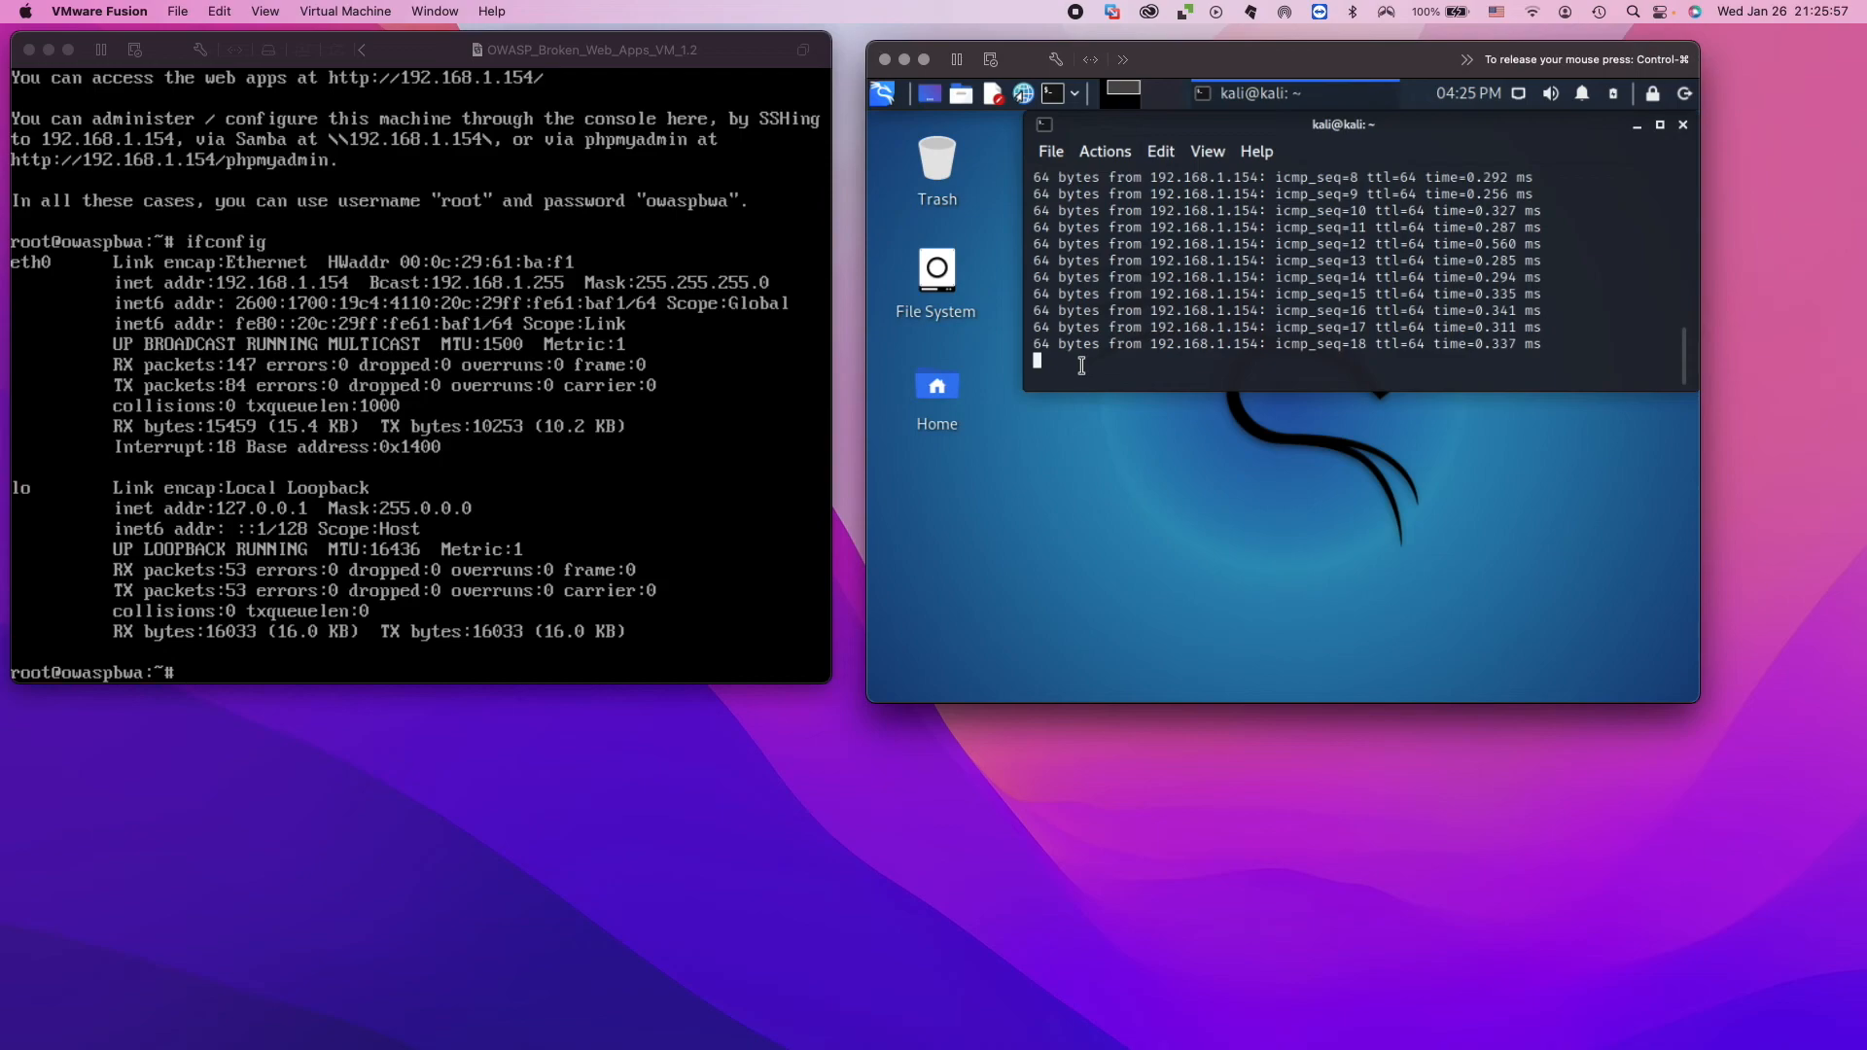
key(ctrl+c)
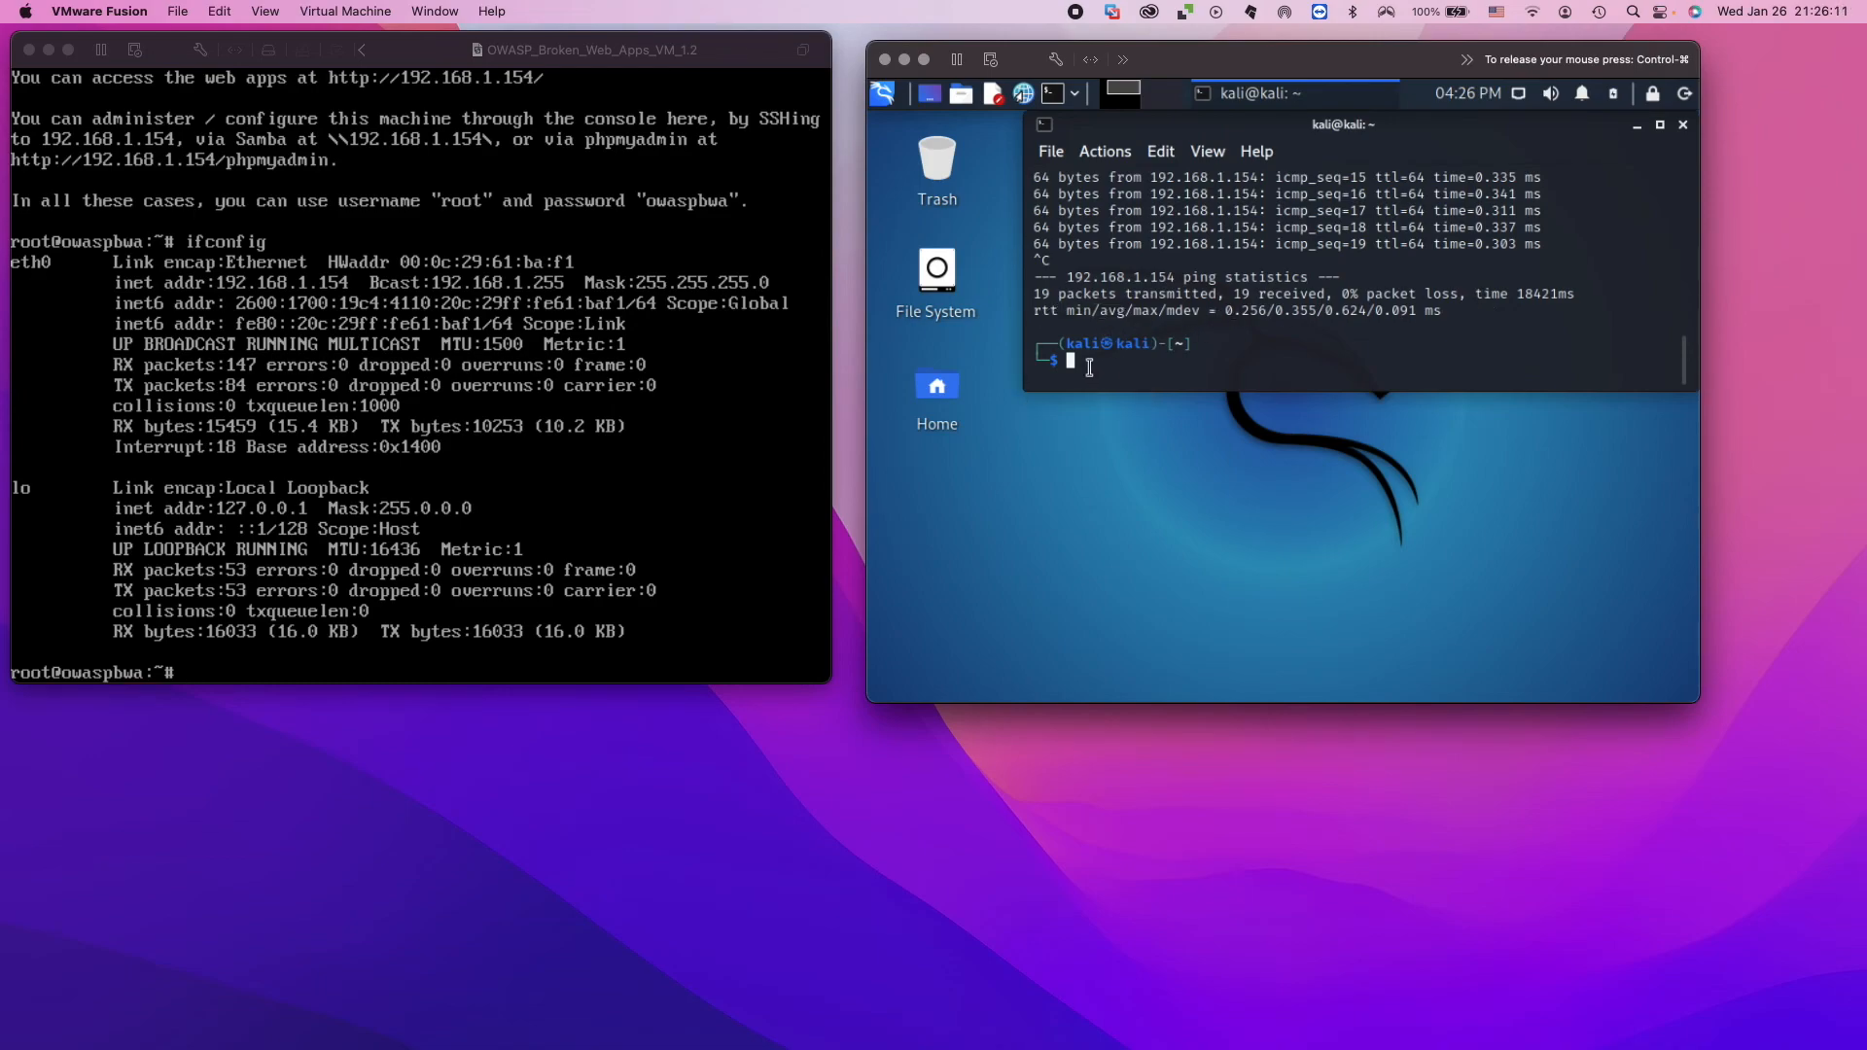
Run ifconfig again in the Kali terminal and look up the eth0 inet address.
text(if)
key(Right)
key(Return)
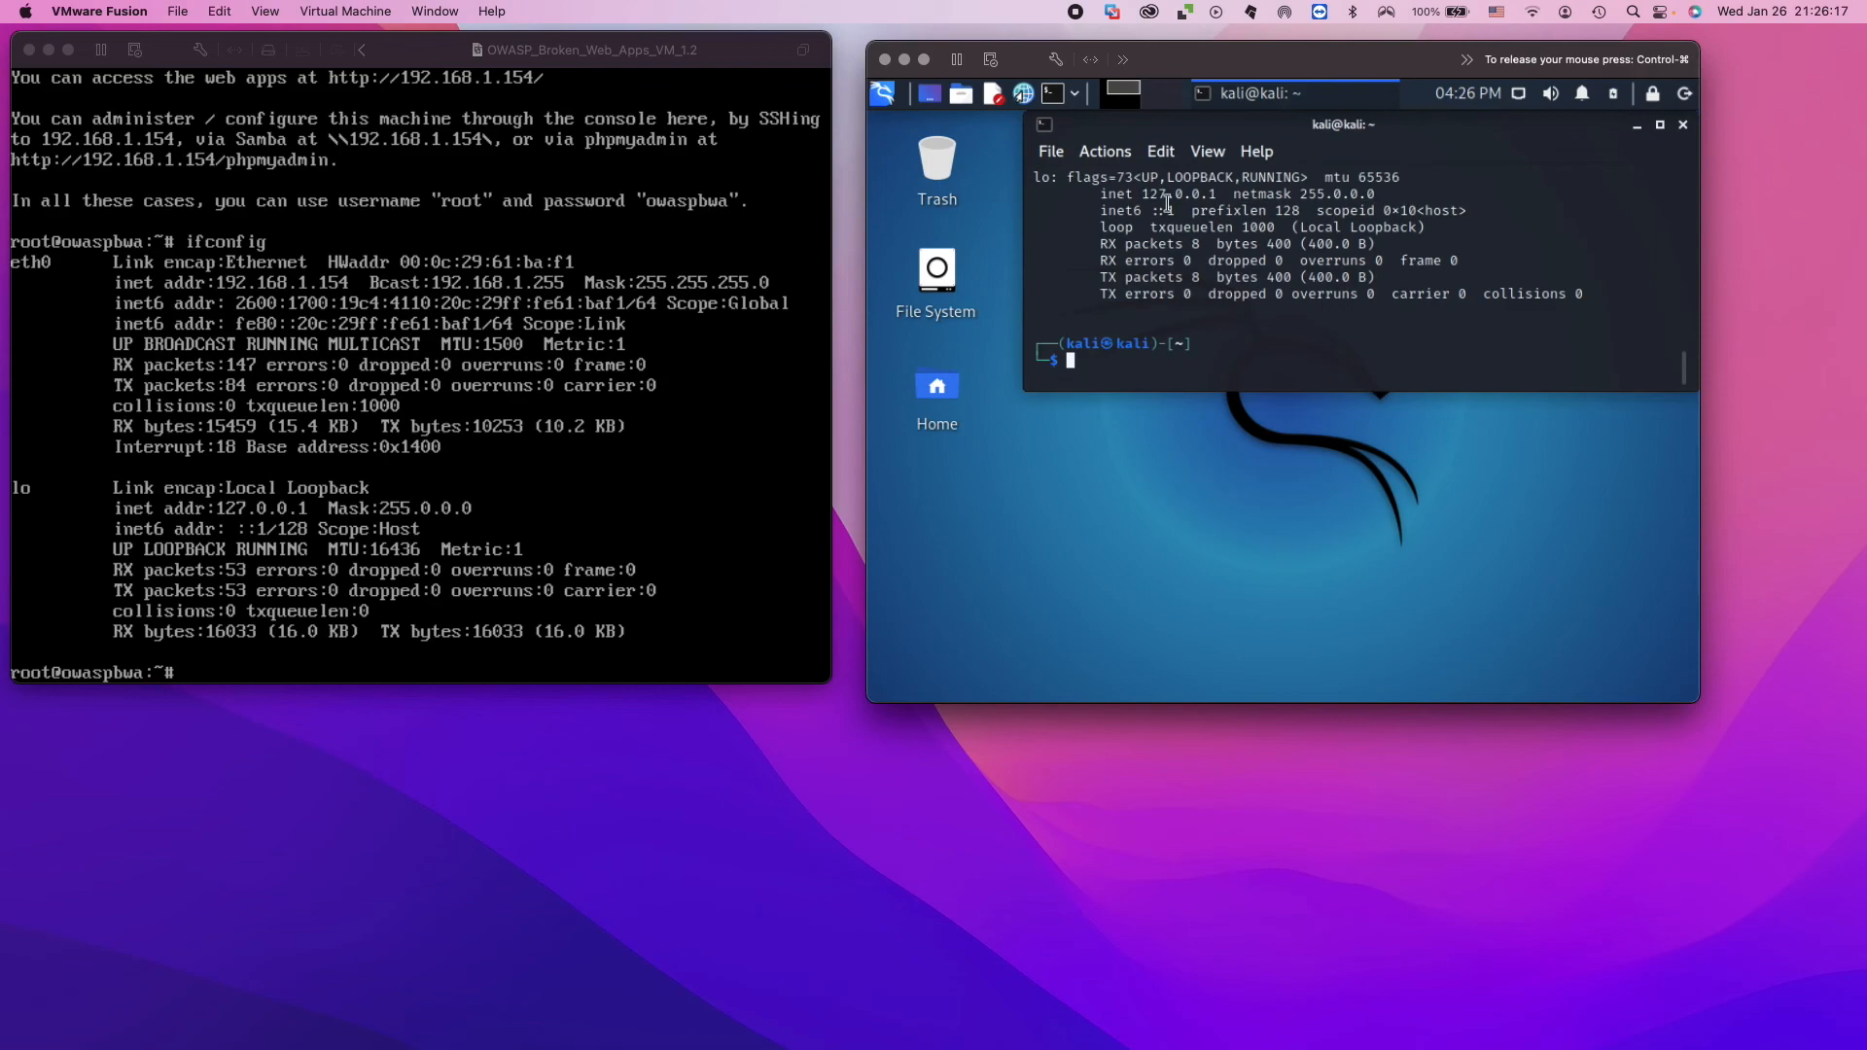
scroll(1169, 210, up, 1)
scroll(1170, 212, up, 2)
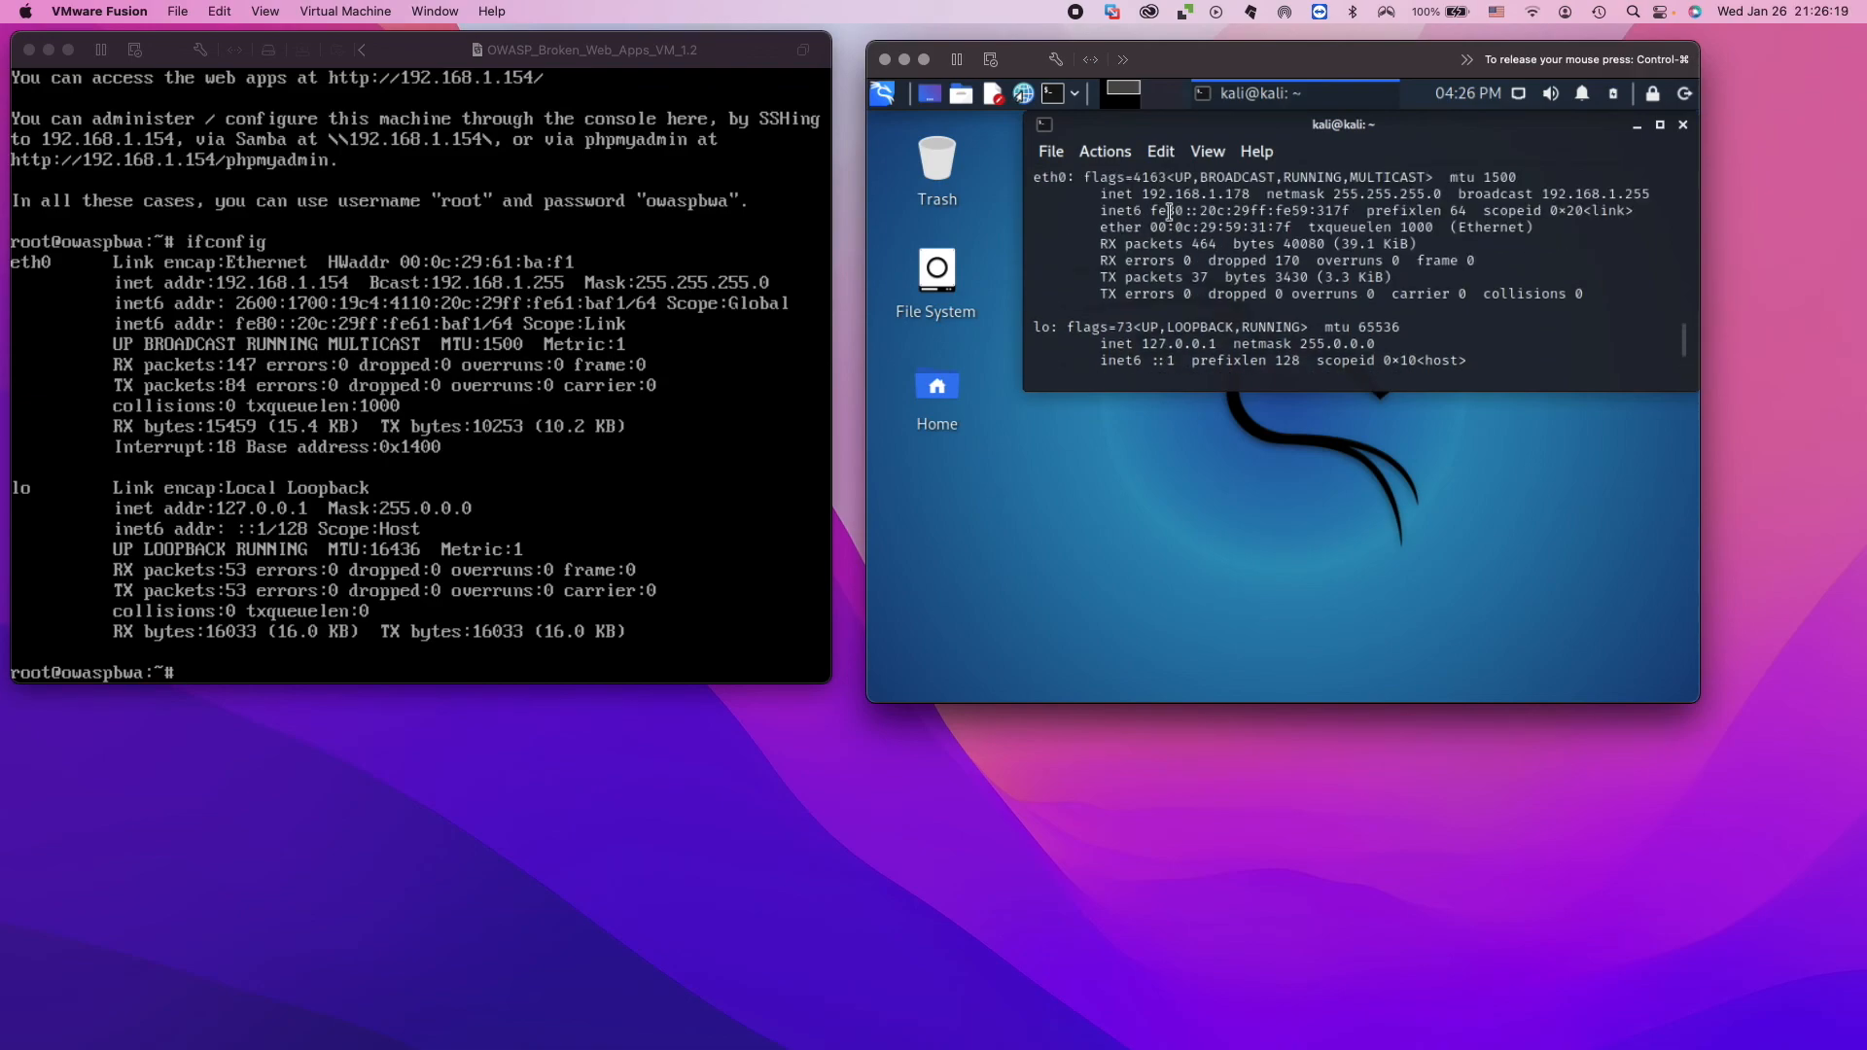
Ping the Kali machine at 192.168.1.178 from the OWASP console and stop the ping after a number of replies.
click(191, 675)
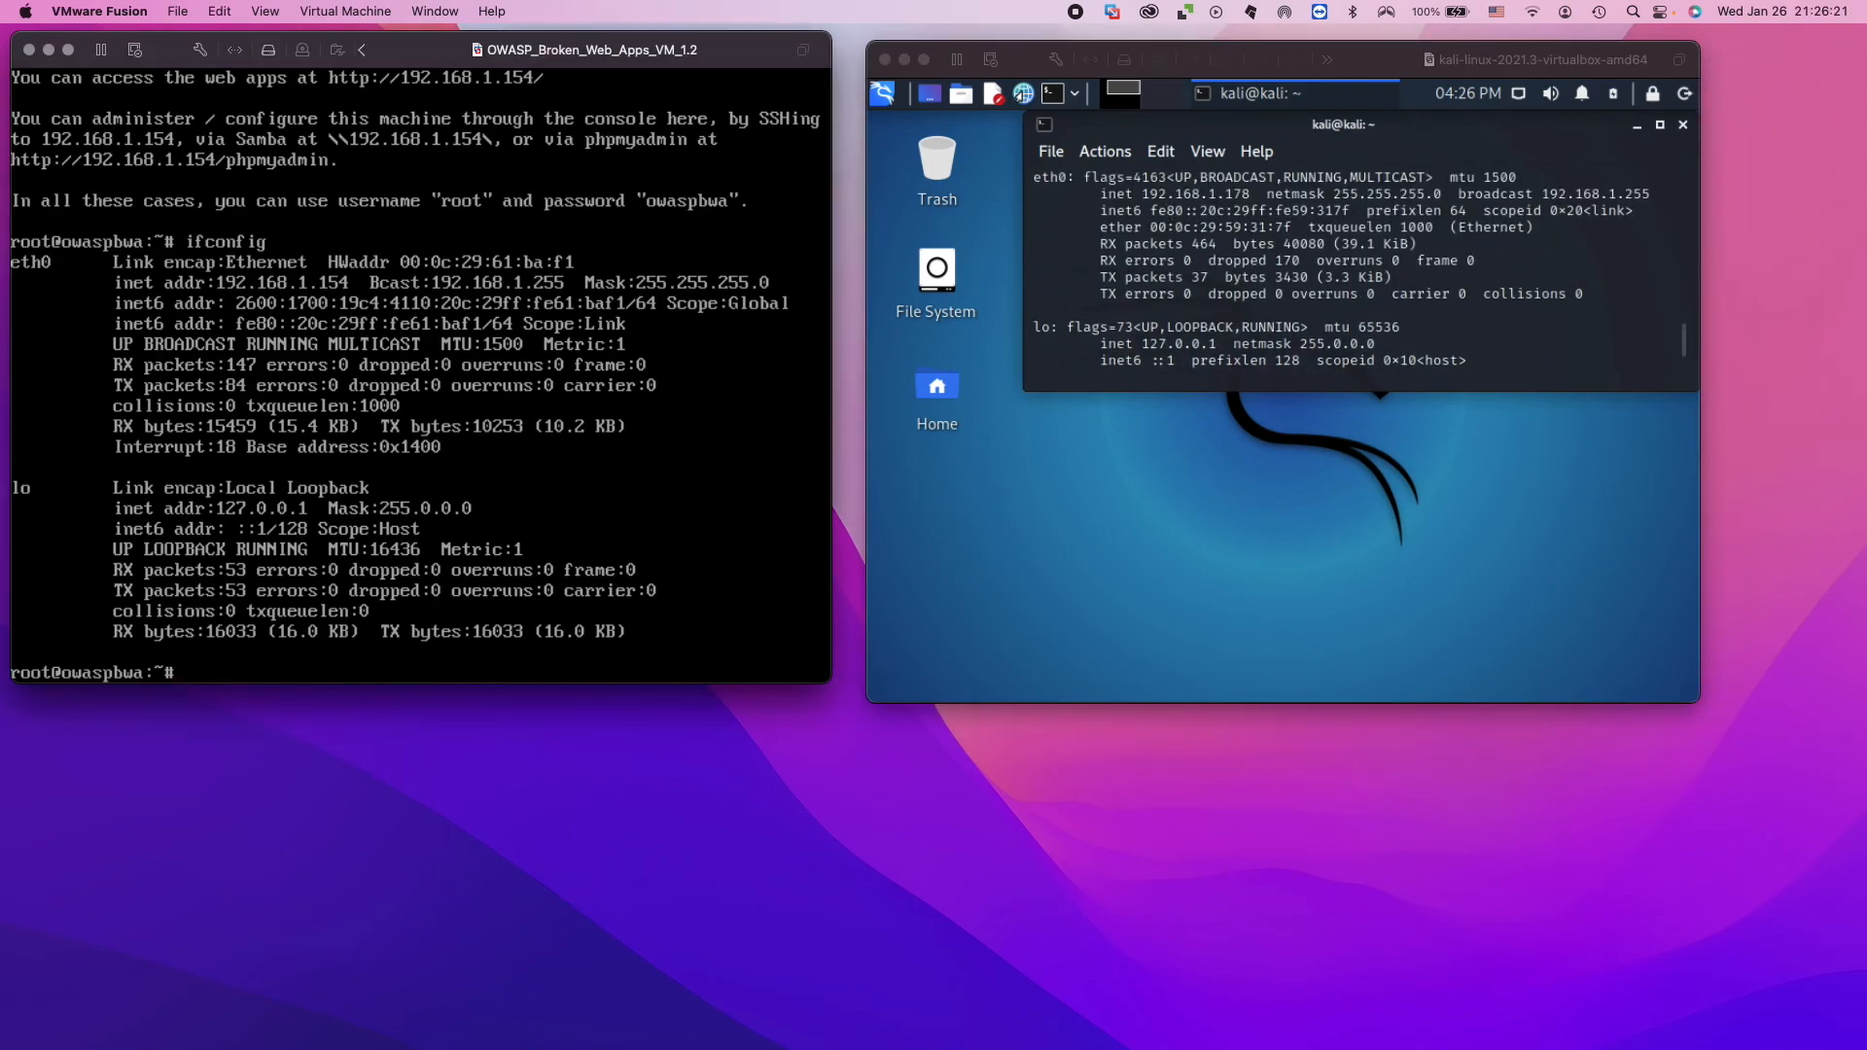
text(ping 192.168.1.178)
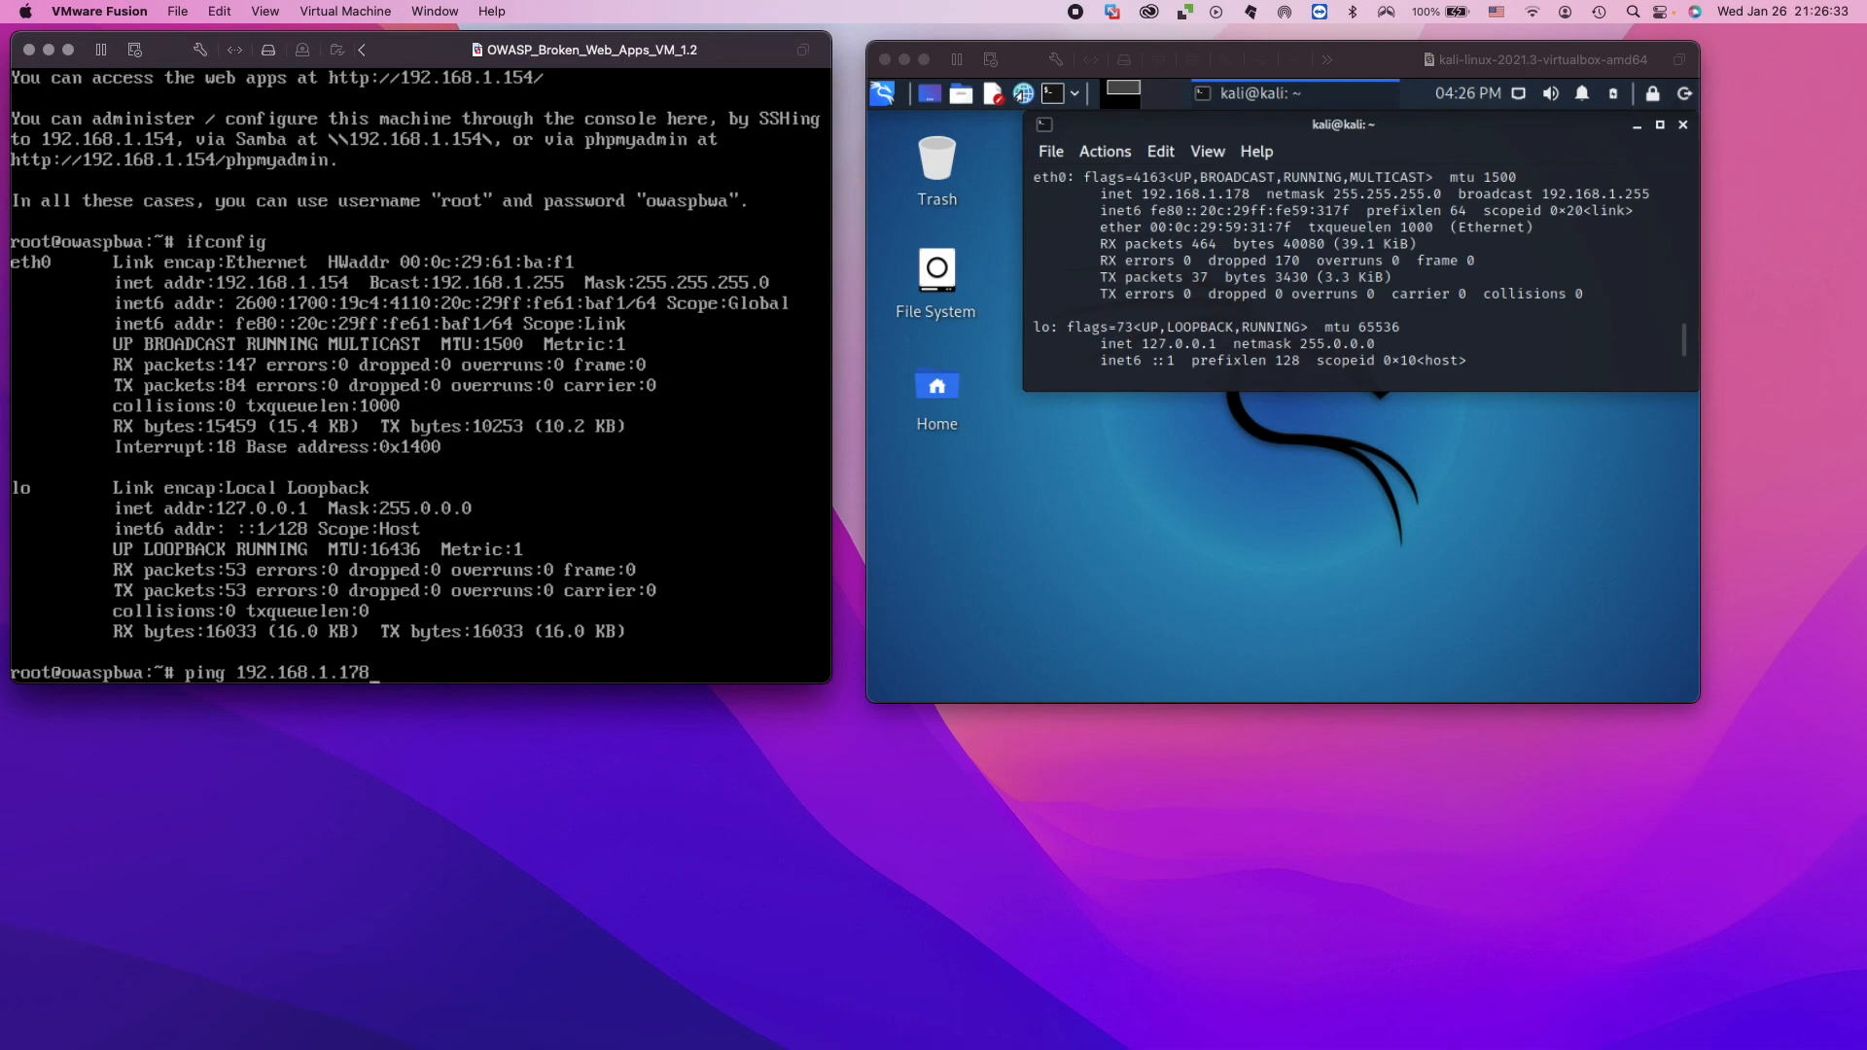
key(Return)
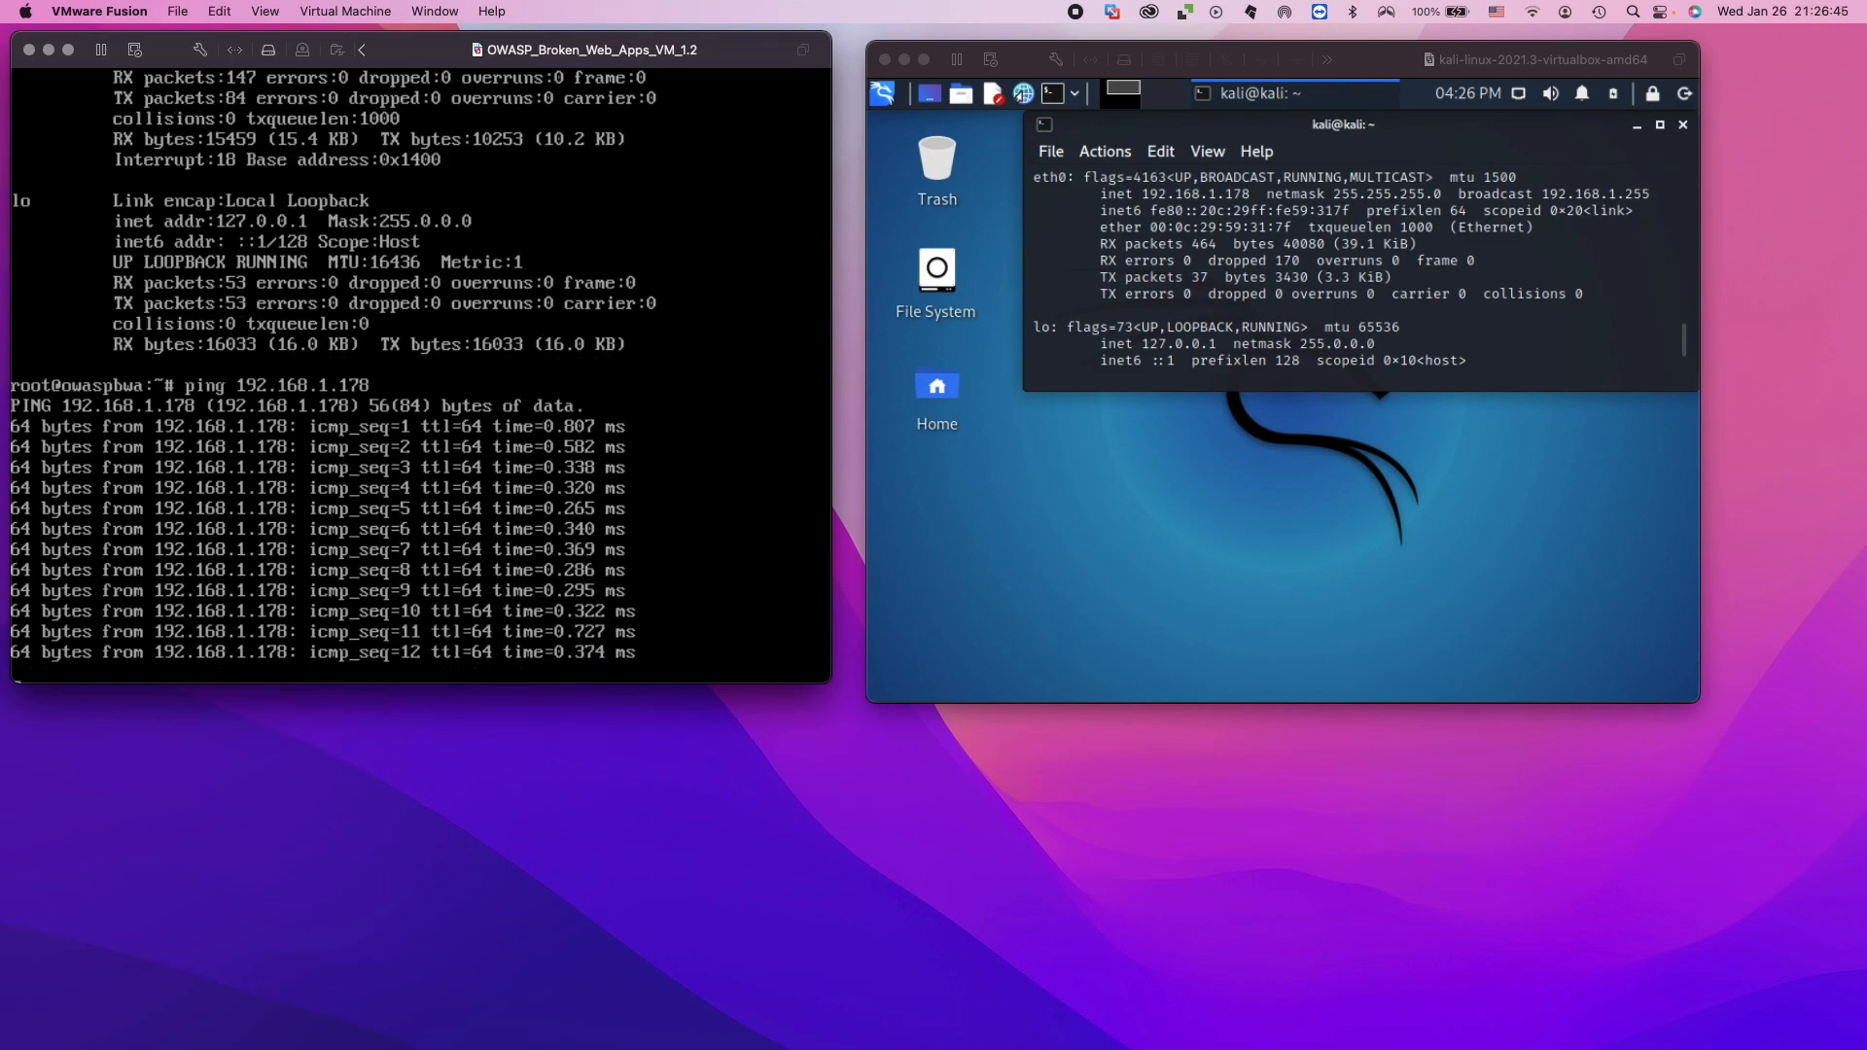
key(ctrl+c)
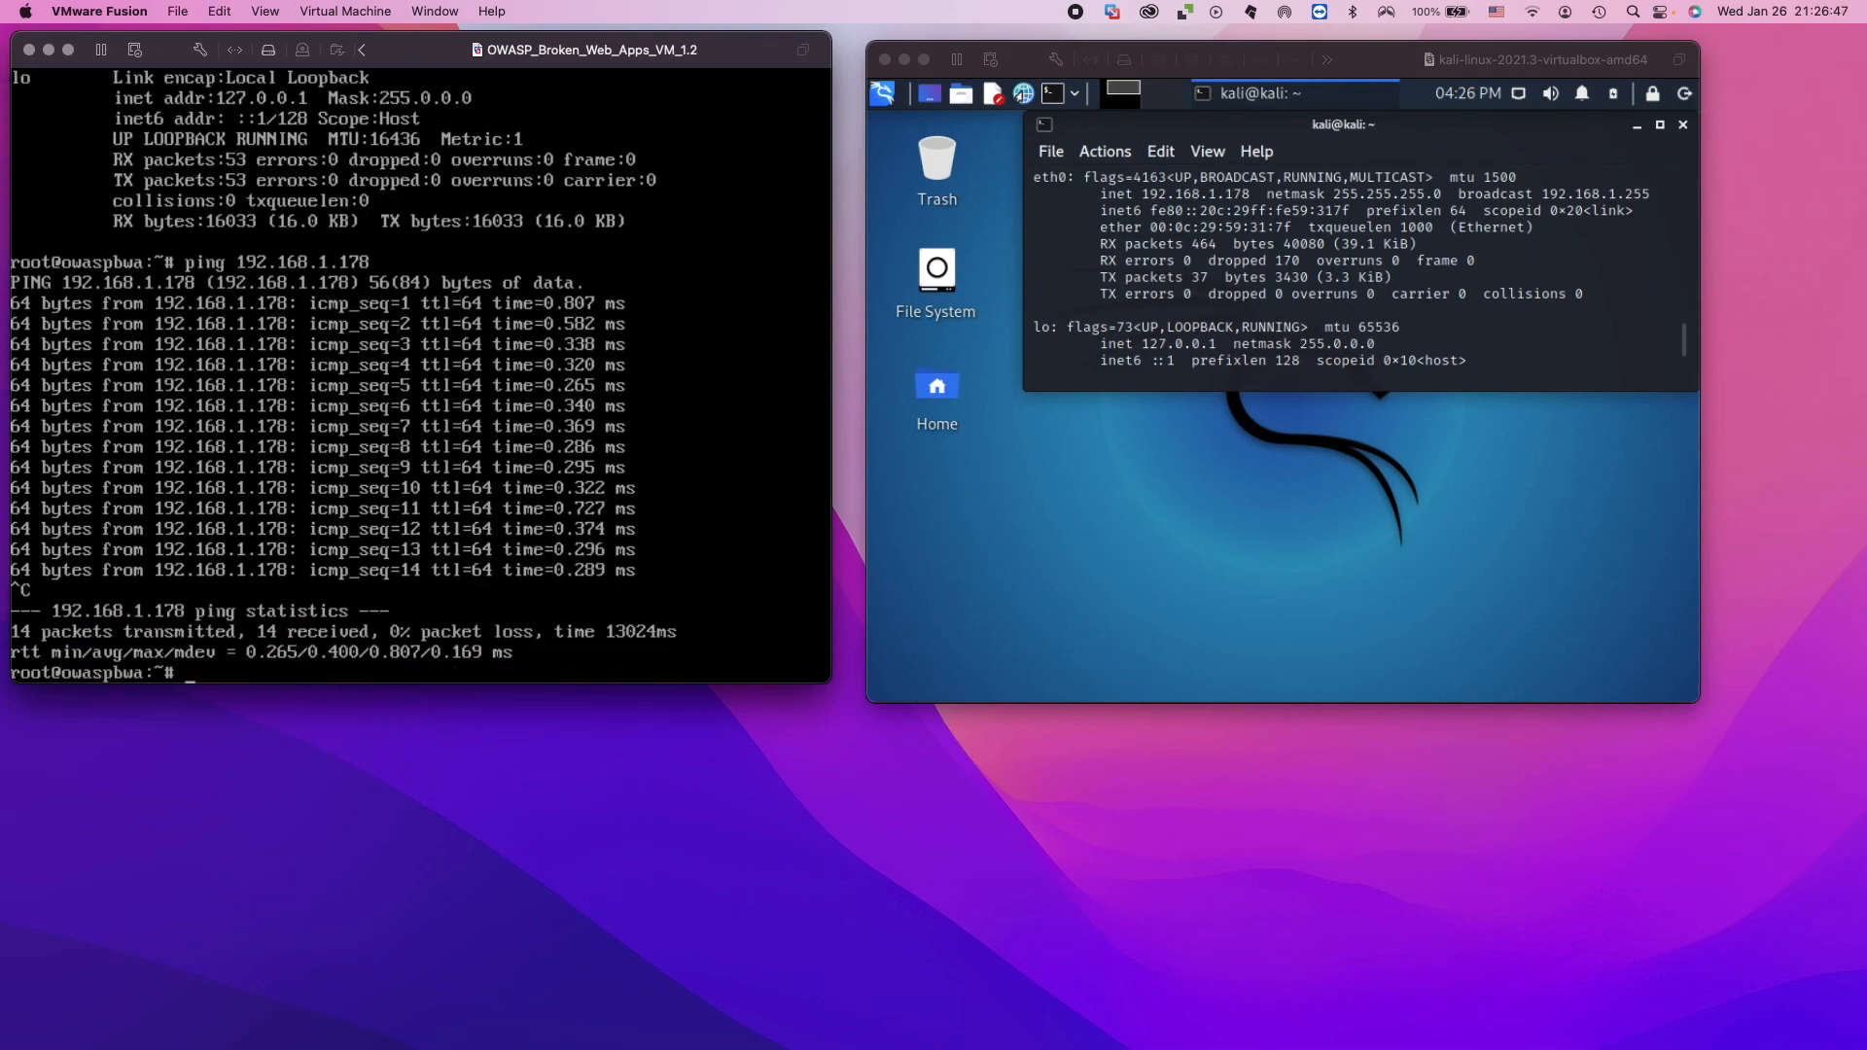